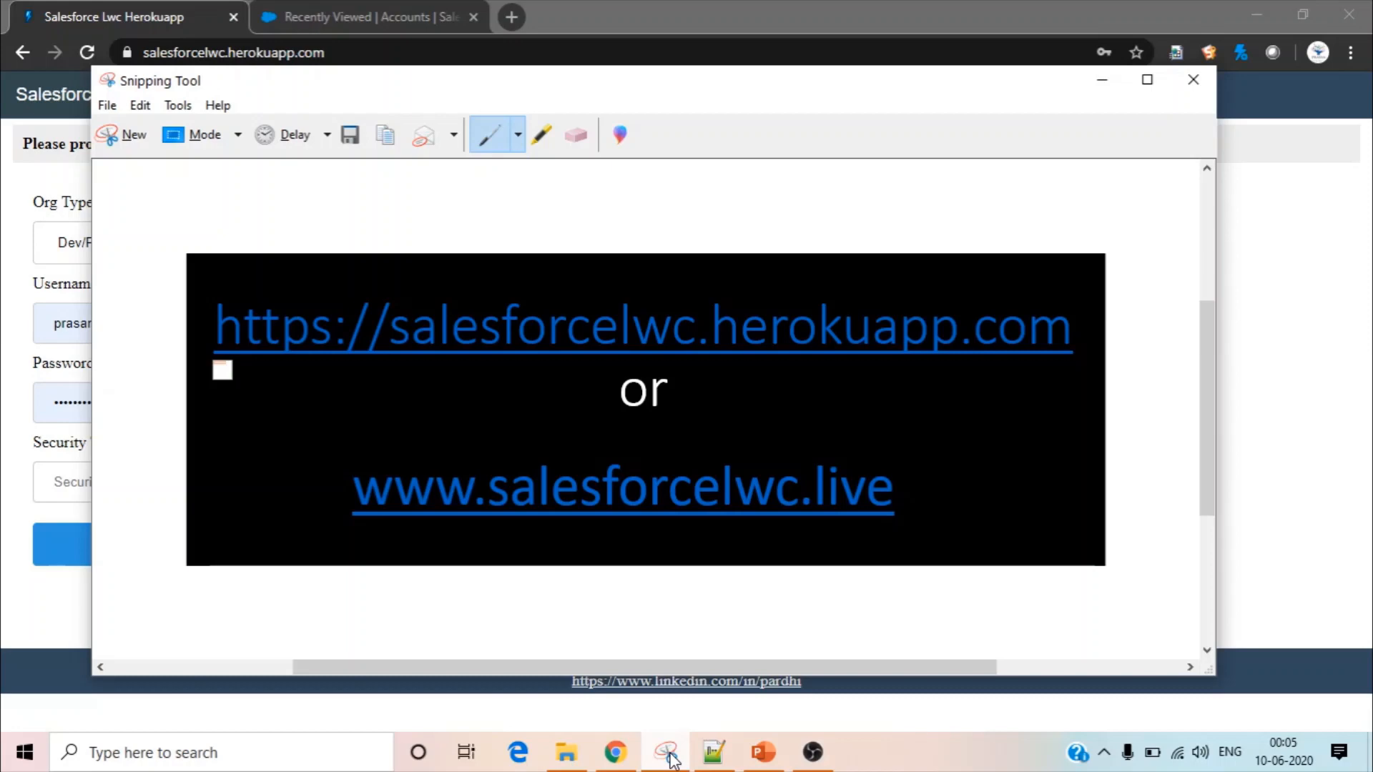
Minimize the Snipping Tool window and highlight the salesforcelwc.herokuapp.com address in the browser
click(1103, 81)
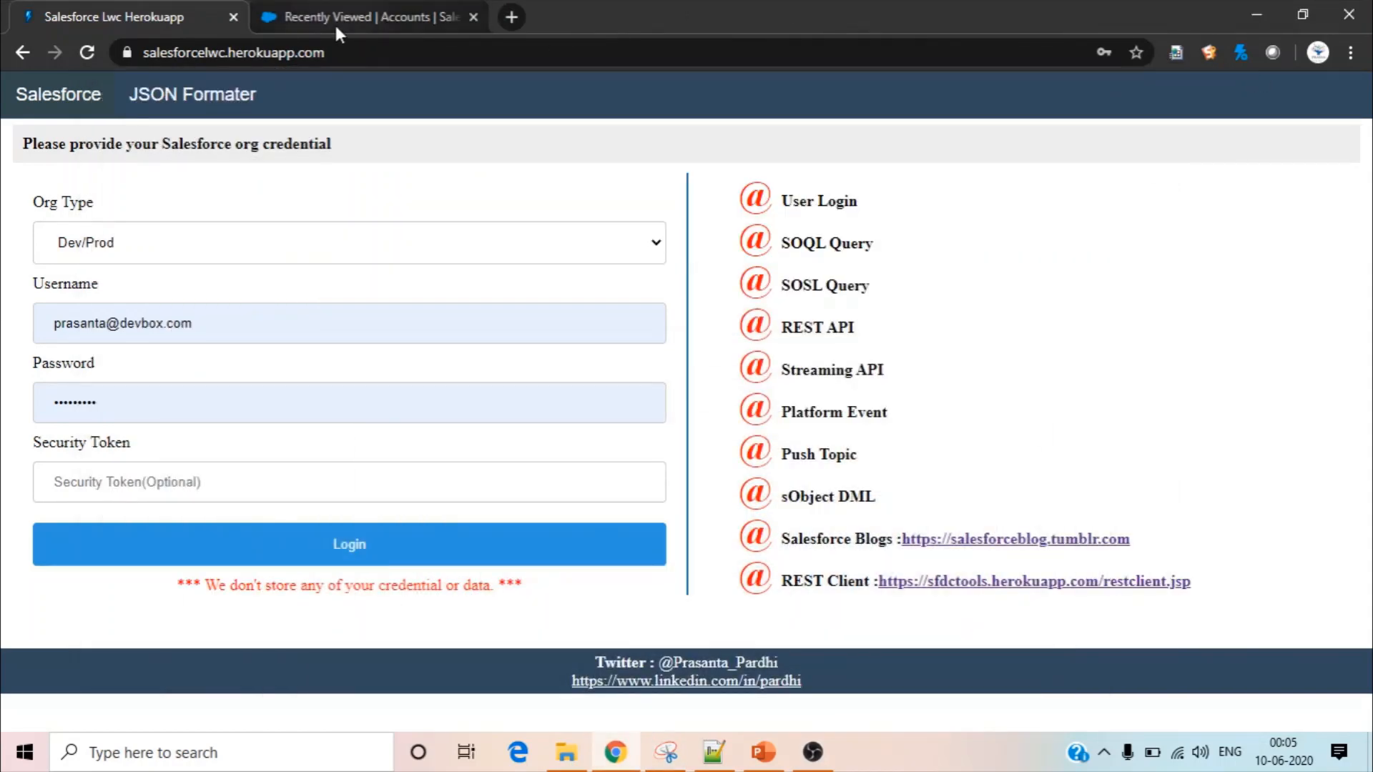
click(326, 53)
drag(326, 52, 131, 36)
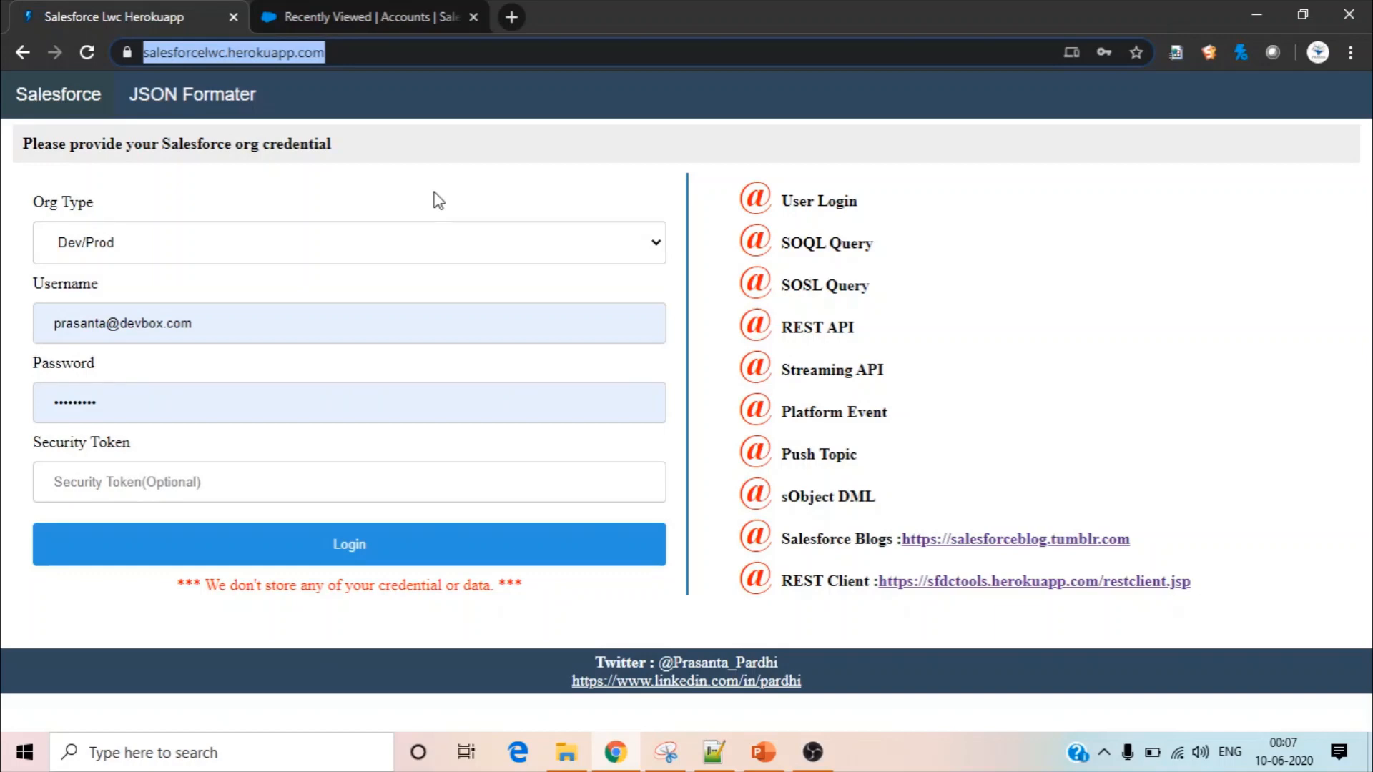
Log in to the Salesforce org with org type Dev/Prod and the prefilled credentials, leaving the optional security token empty
click(242, 253)
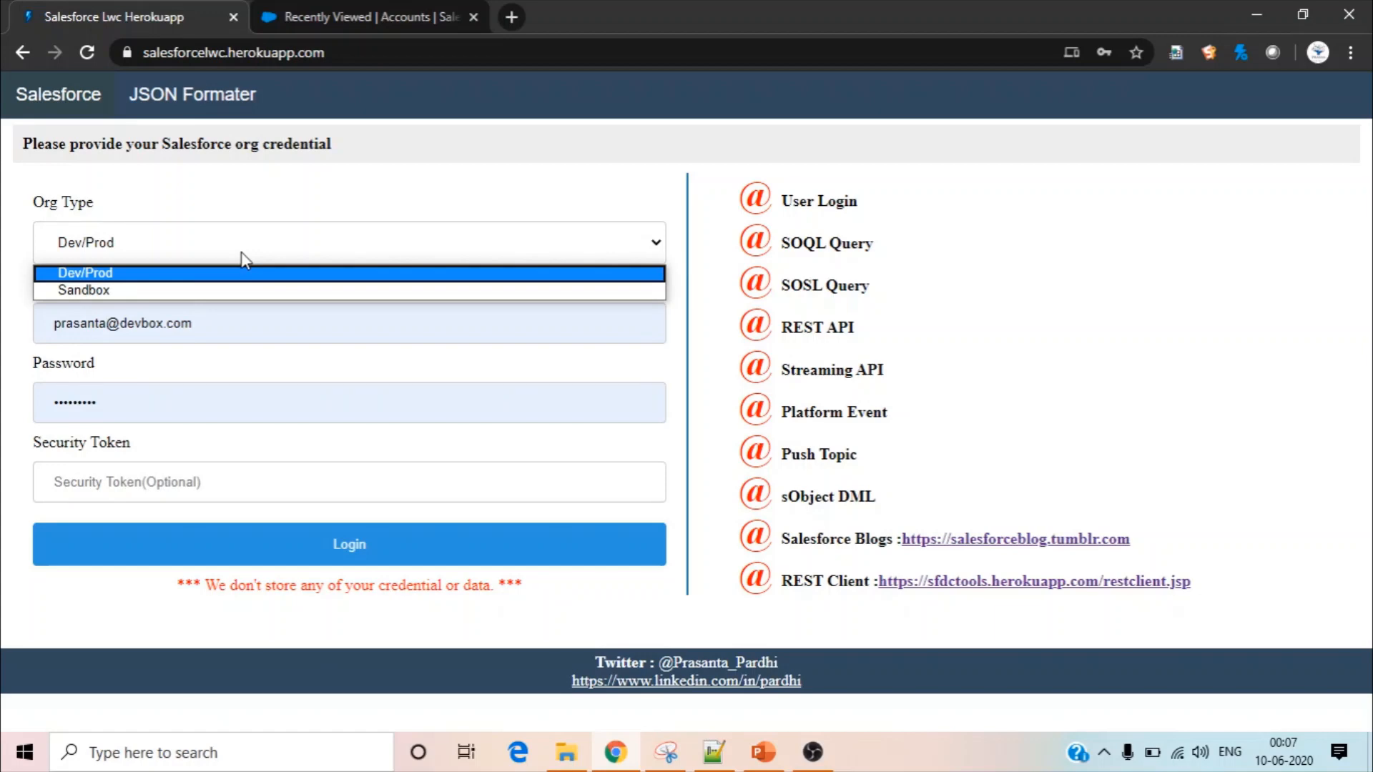
click(272, 202)
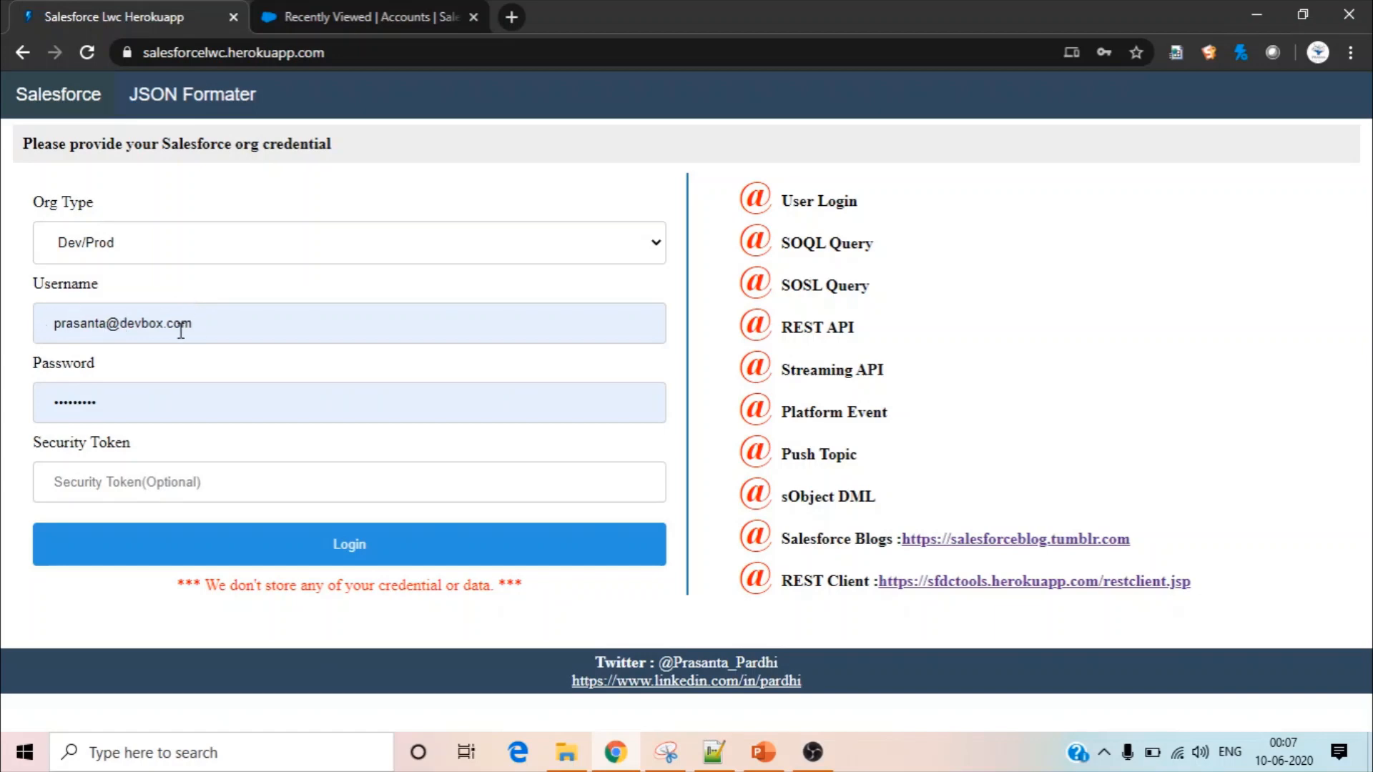
click(135, 486)
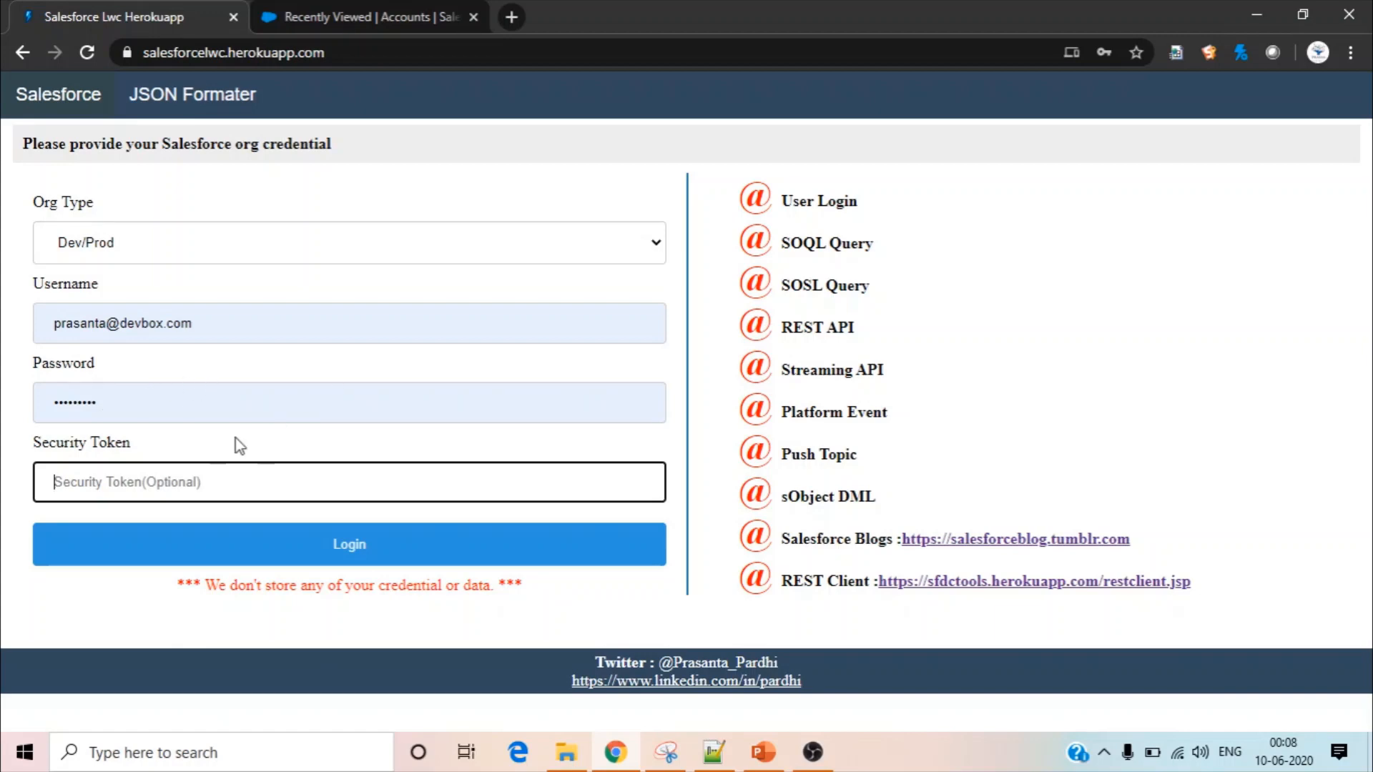
click(381, 556)
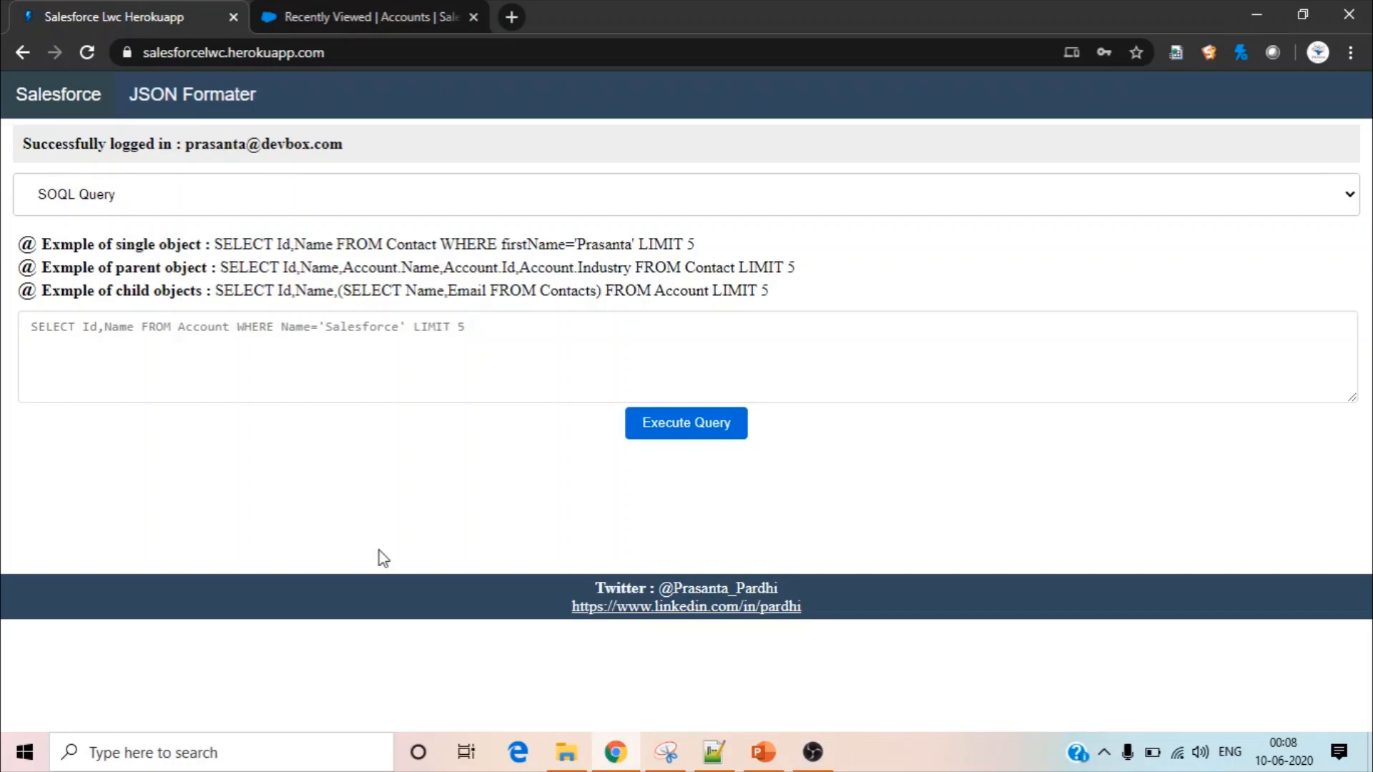
Keep SOQL Query as the query type and execute the single-object example without its filter and limit: SELECT Id,Name FROM Contact
click(293, 204)
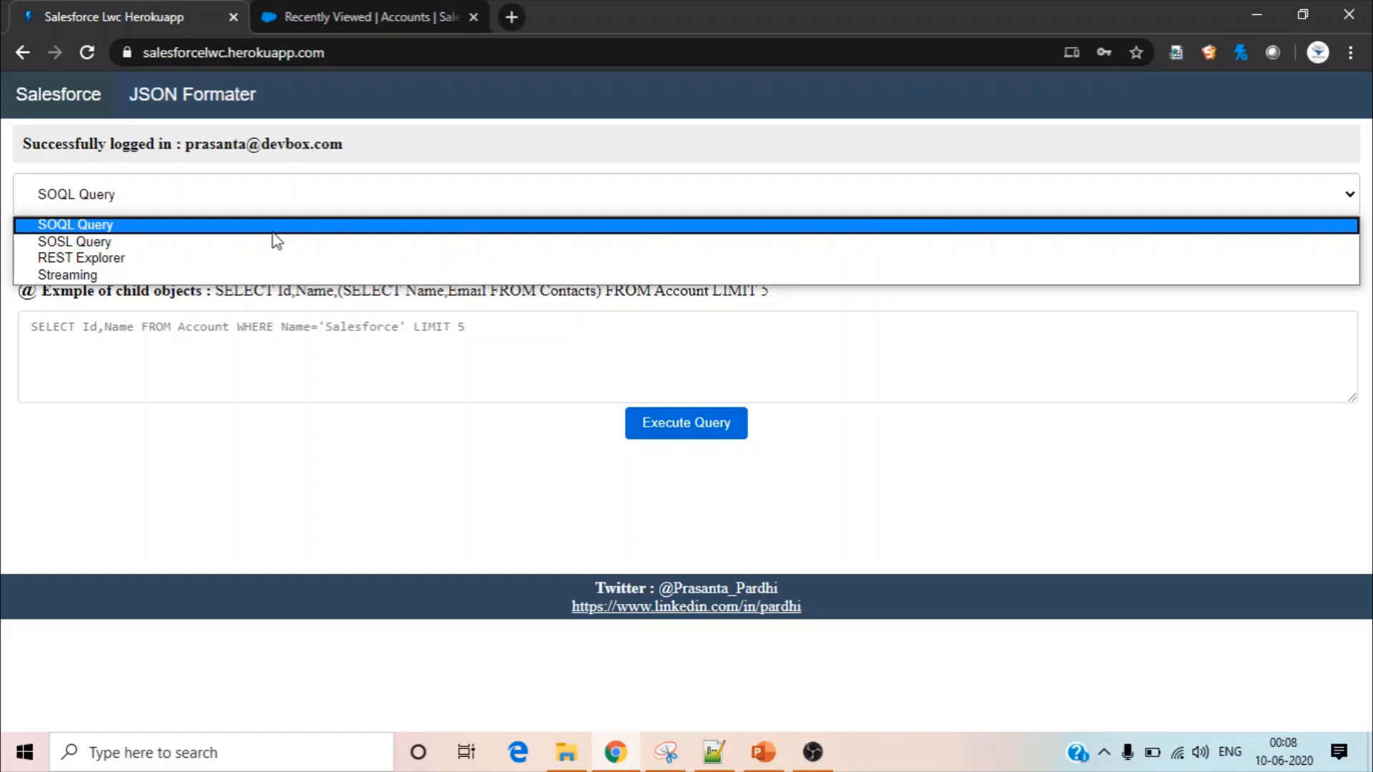
click(274, 230)
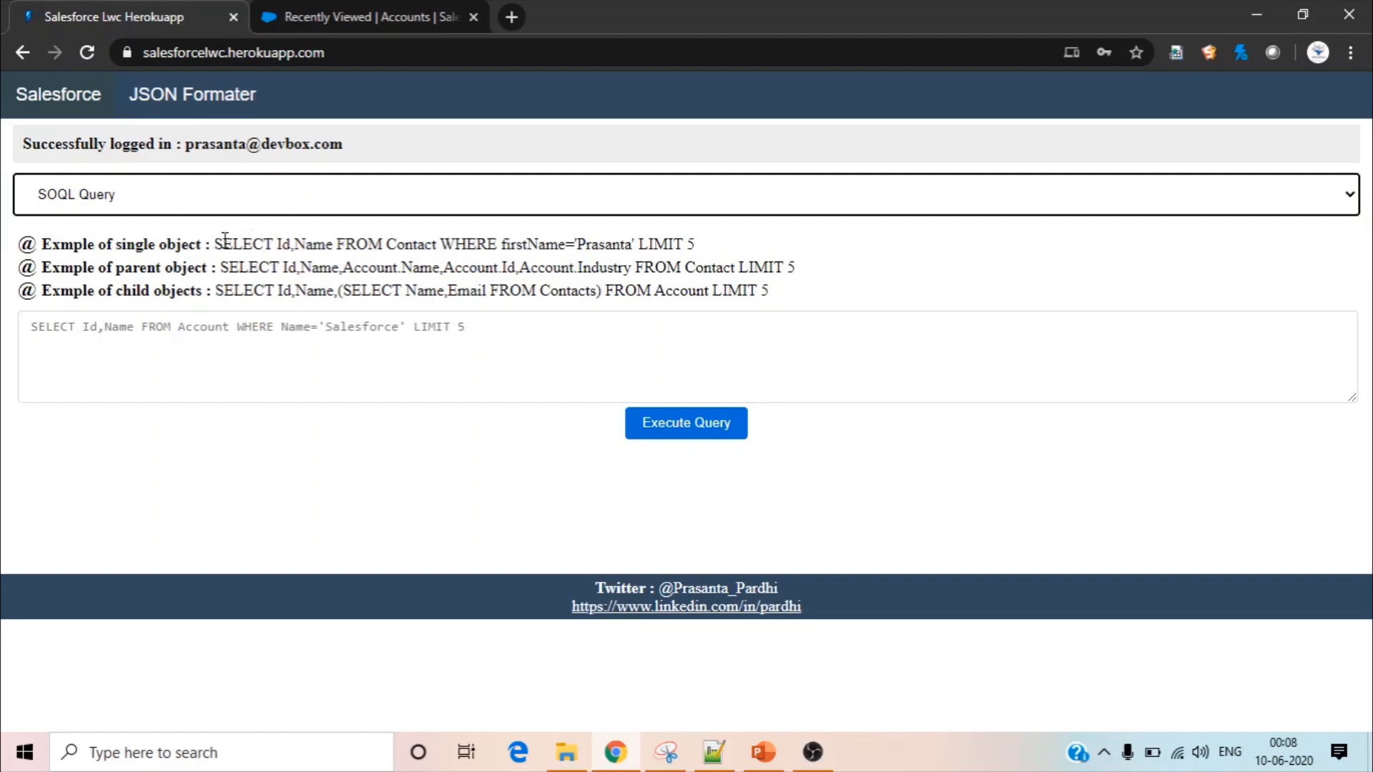
drag(214, 244, 443, 247)
key(ctrl+c)
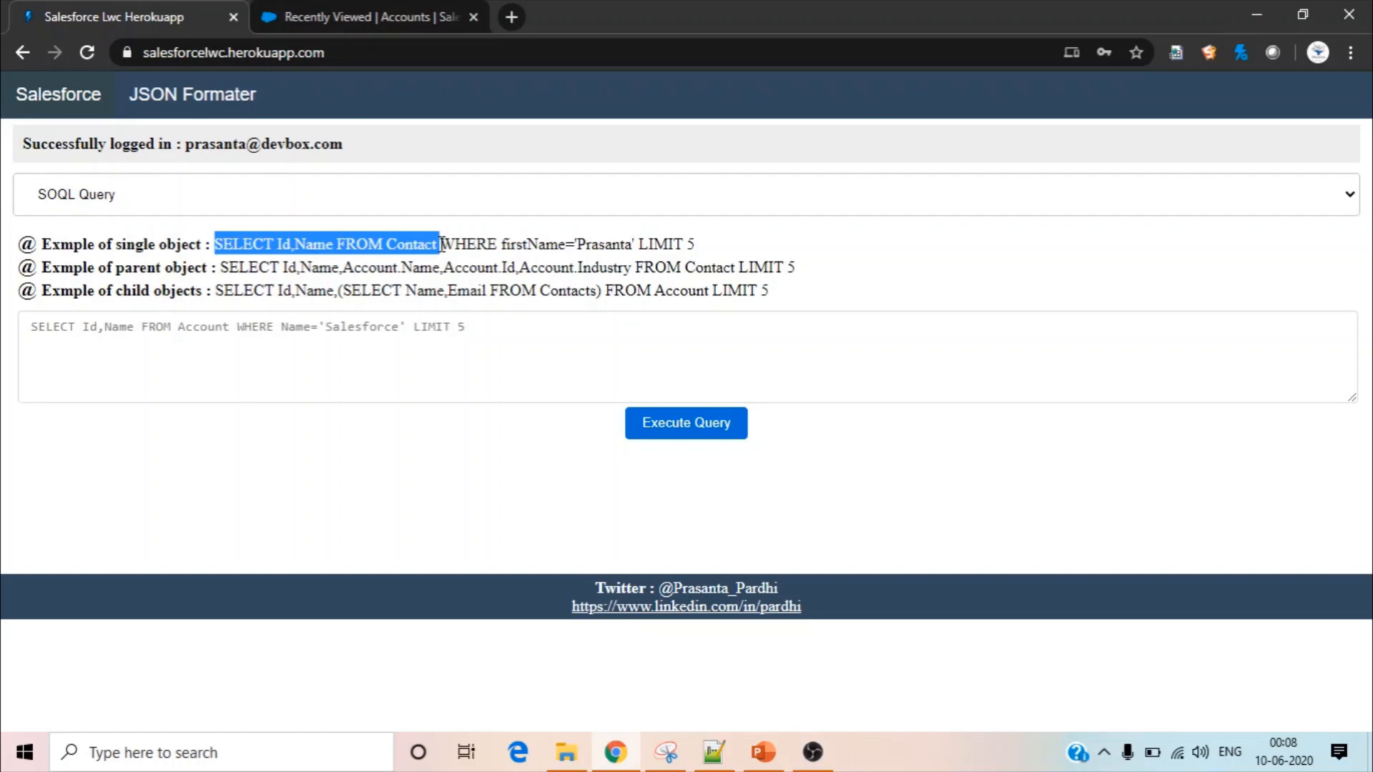
click(214, 325)
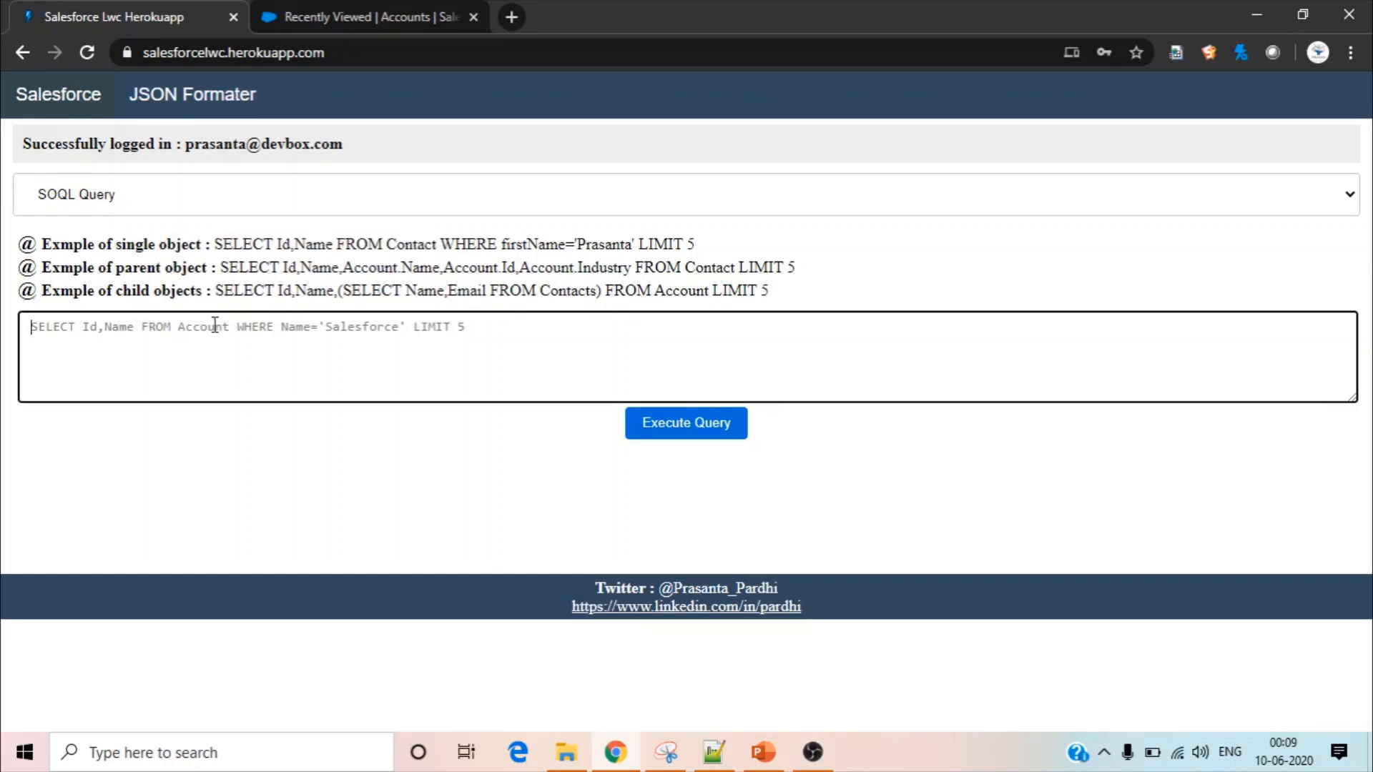
key(ctrl+v)
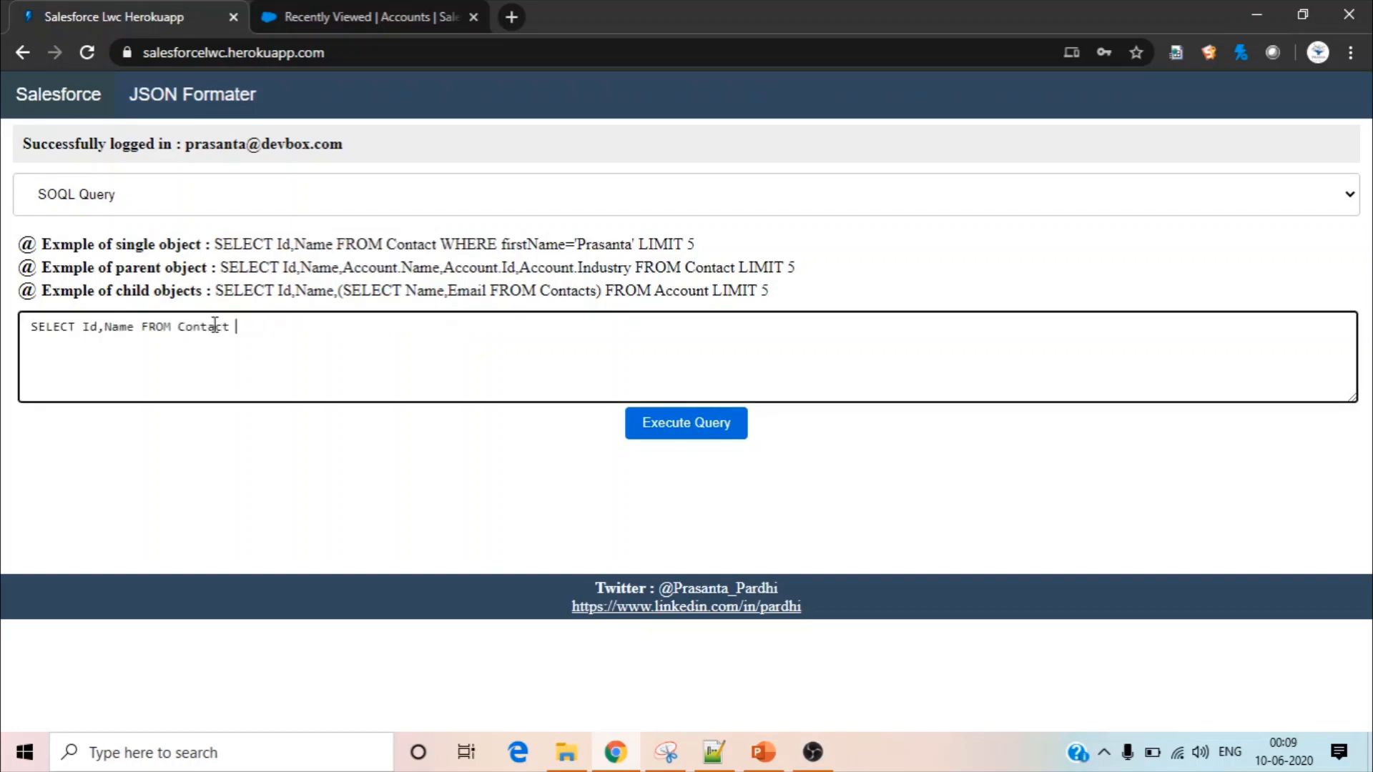
click(712, 433)
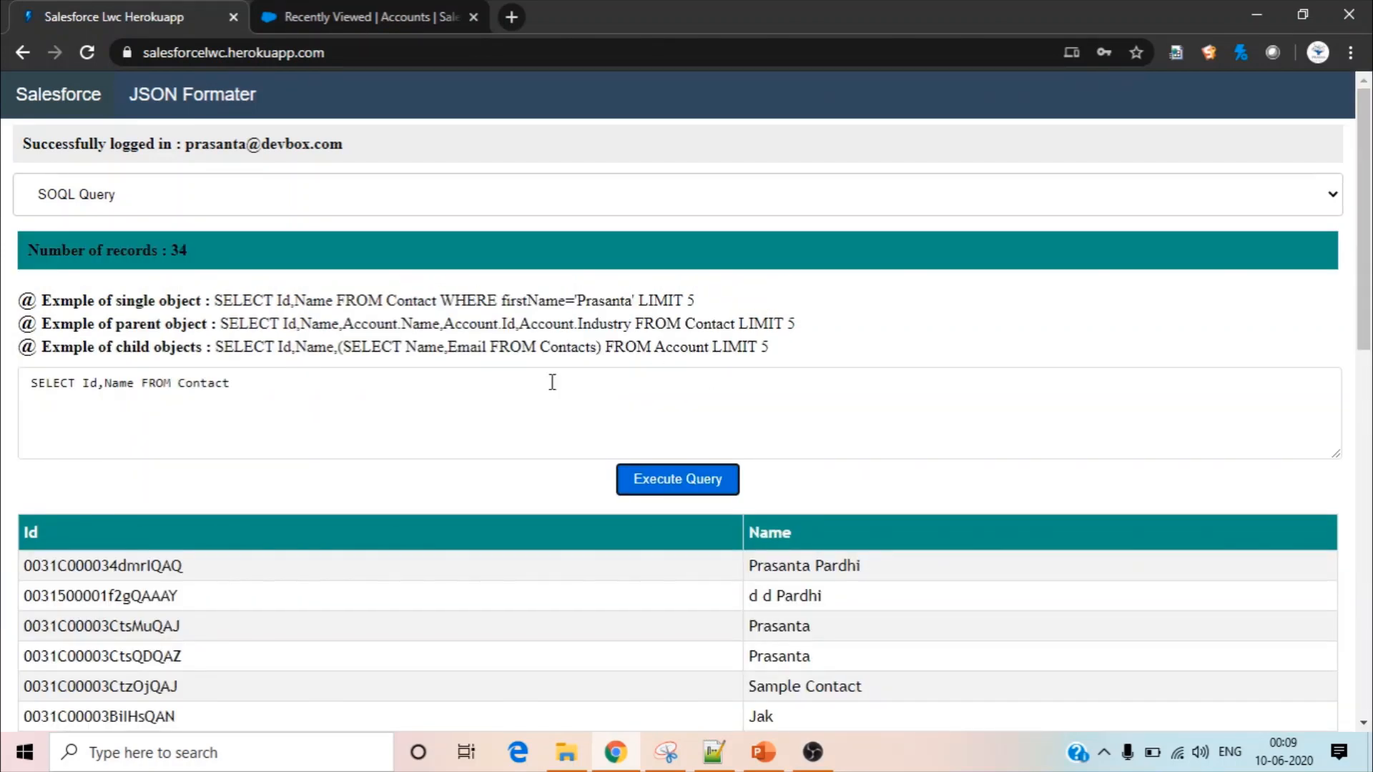
Replace the query with the parent-object example without its limit, SELECT Id,Name,Account.Name,Account.Id,Account.Industry FROM Contact, execute it and review the results
click(552, 382)
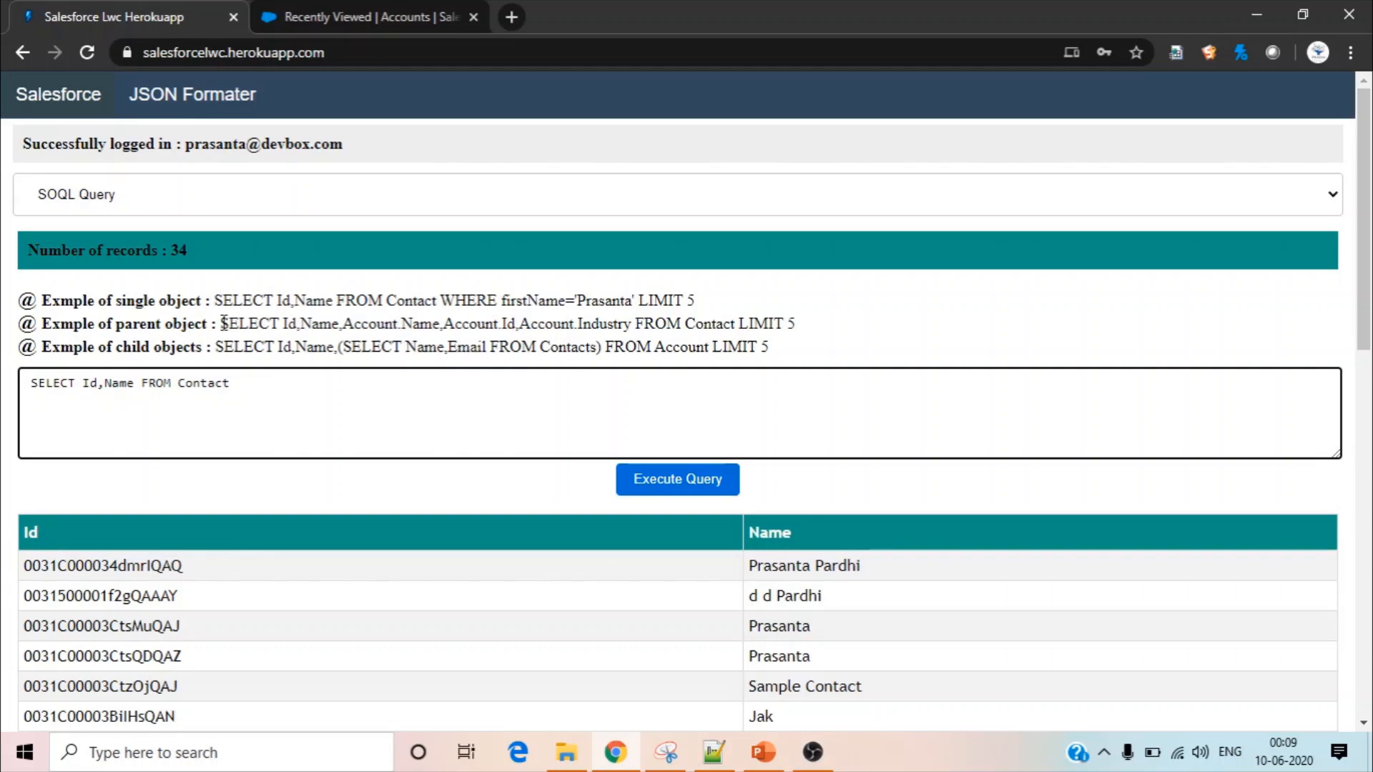
drag(224, 323, 739, 326)
key(ctrl+c)
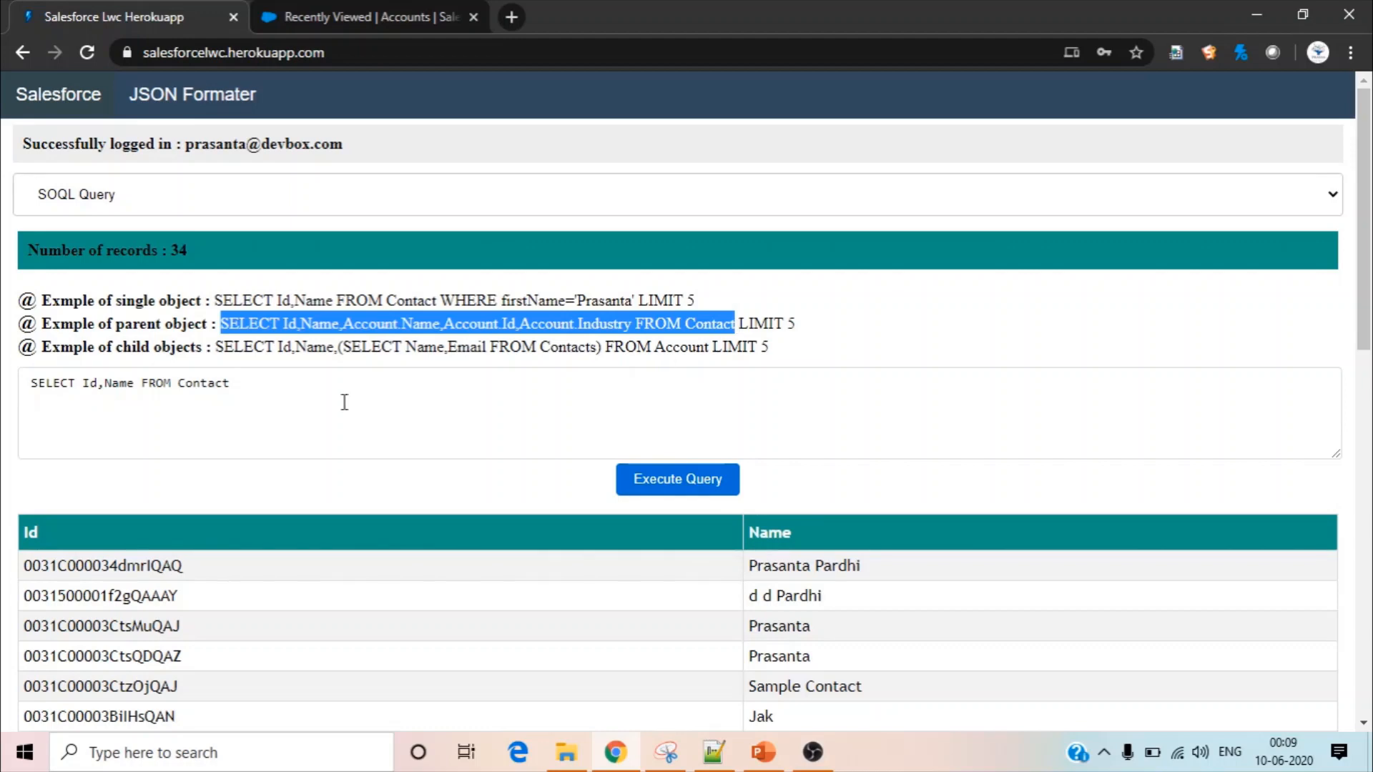
drag(254, 379, 30, 370)
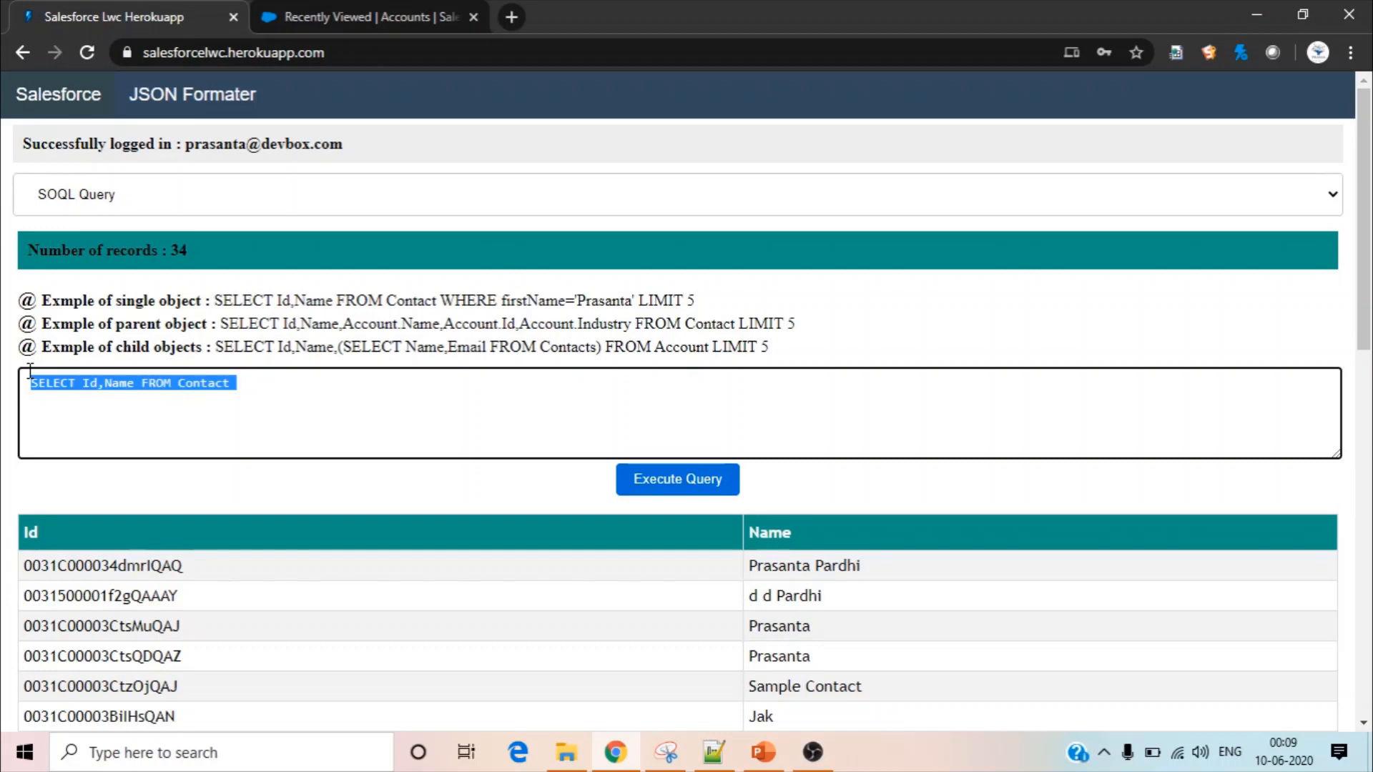
key(ctrl+v)
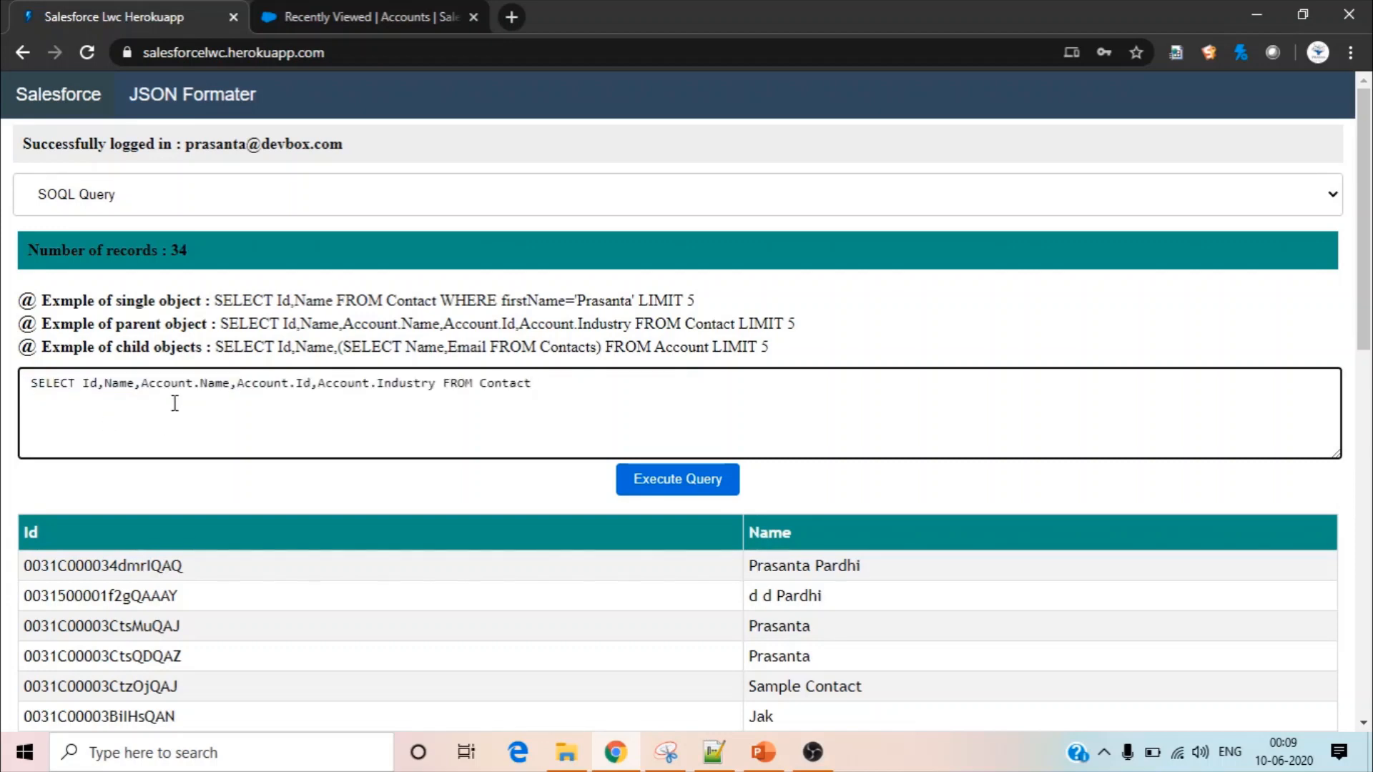
click(683, 493)
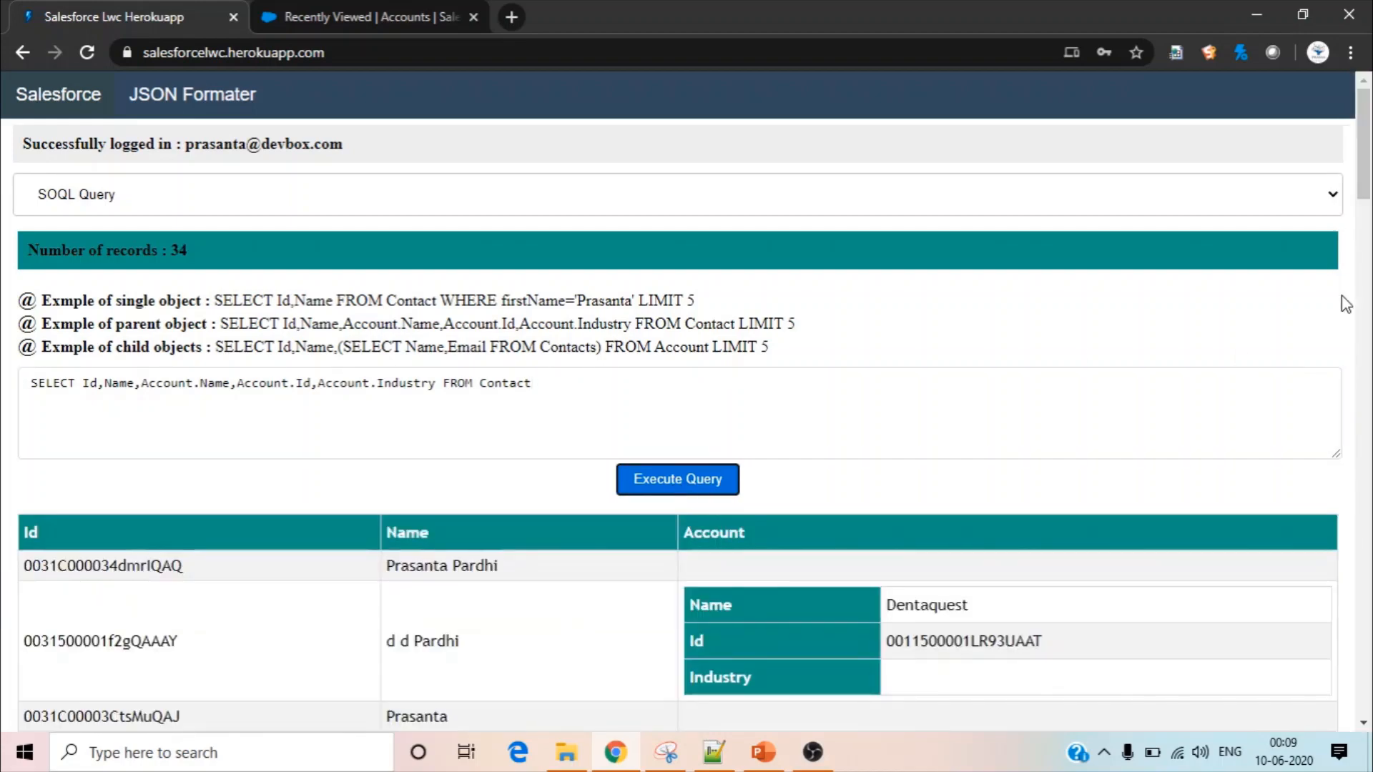
scroll(741, 236, down, 4)
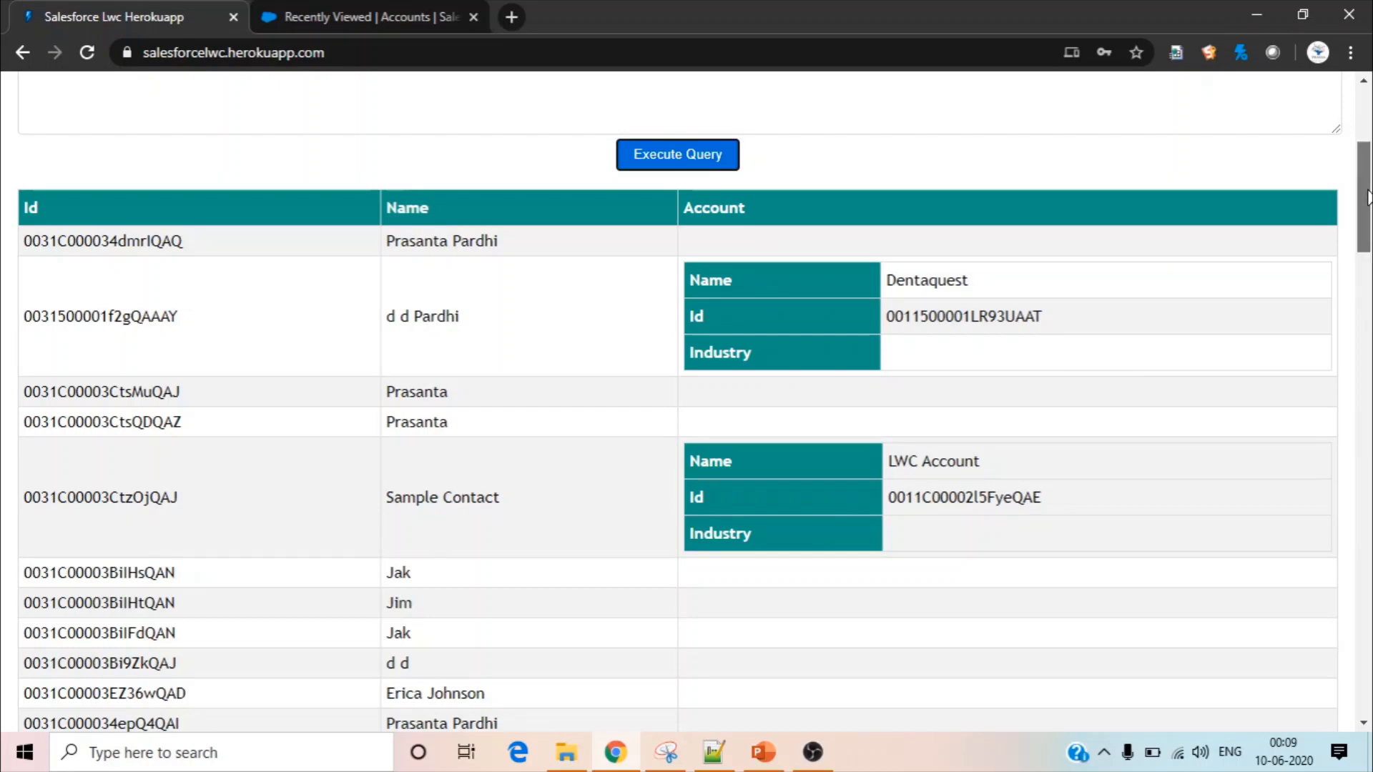
scroll(1341, 139, up, 4)
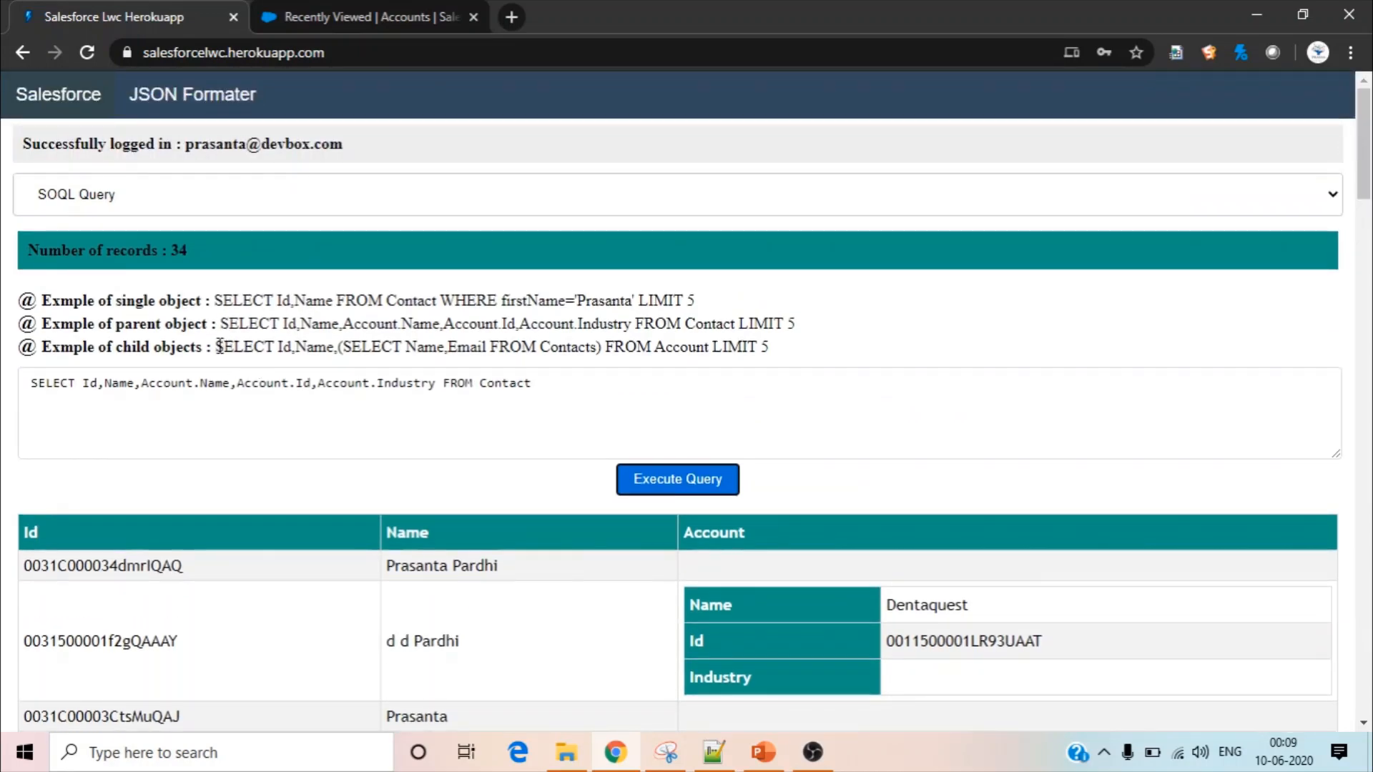
Execute the child-objects example without its limit, SELECT Id,Name,(SELECT Name,Email FROM Contacts) FROM Account, and review the Edge Communications account's nested contacts
drag(218, 347, 711, 347)
key(ctrl+c)
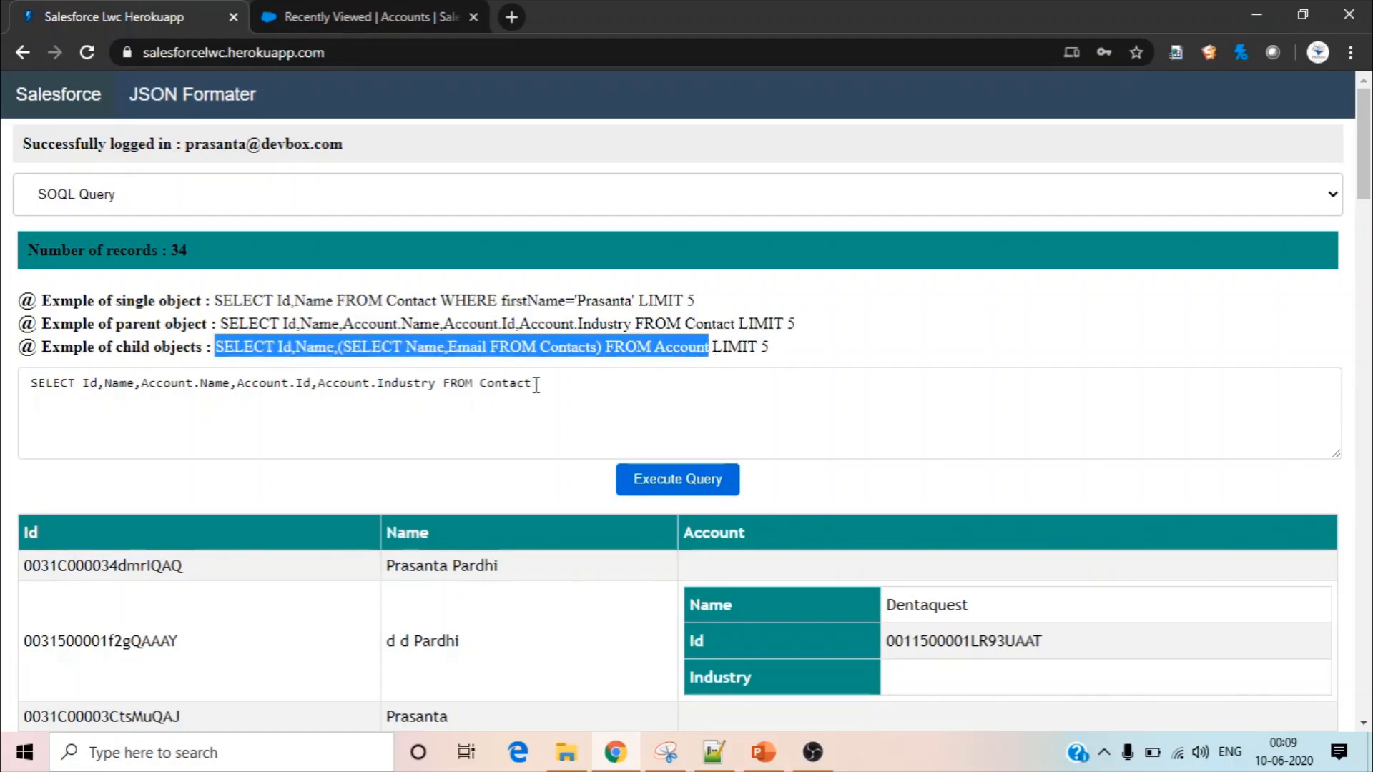
drag(539, 383, 3, 346)
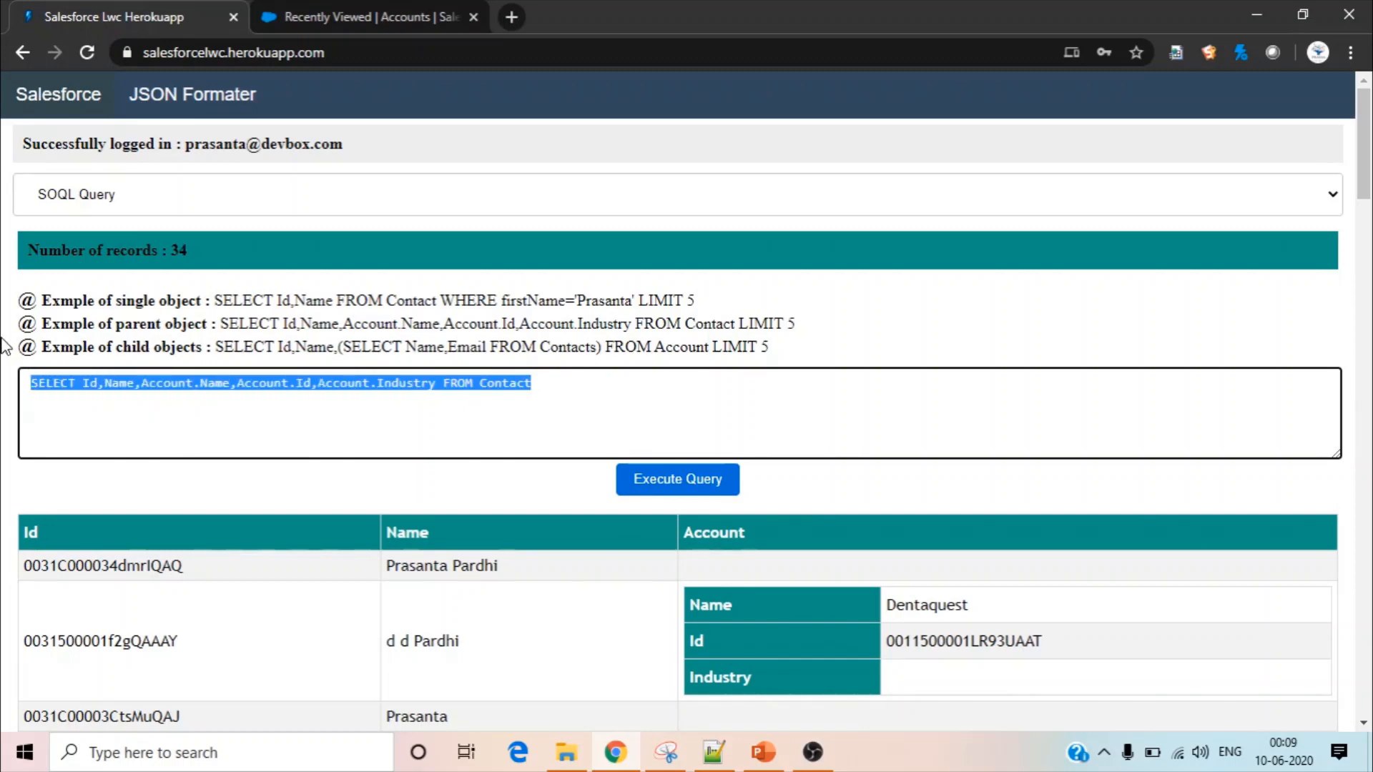
key(ctrl+v)
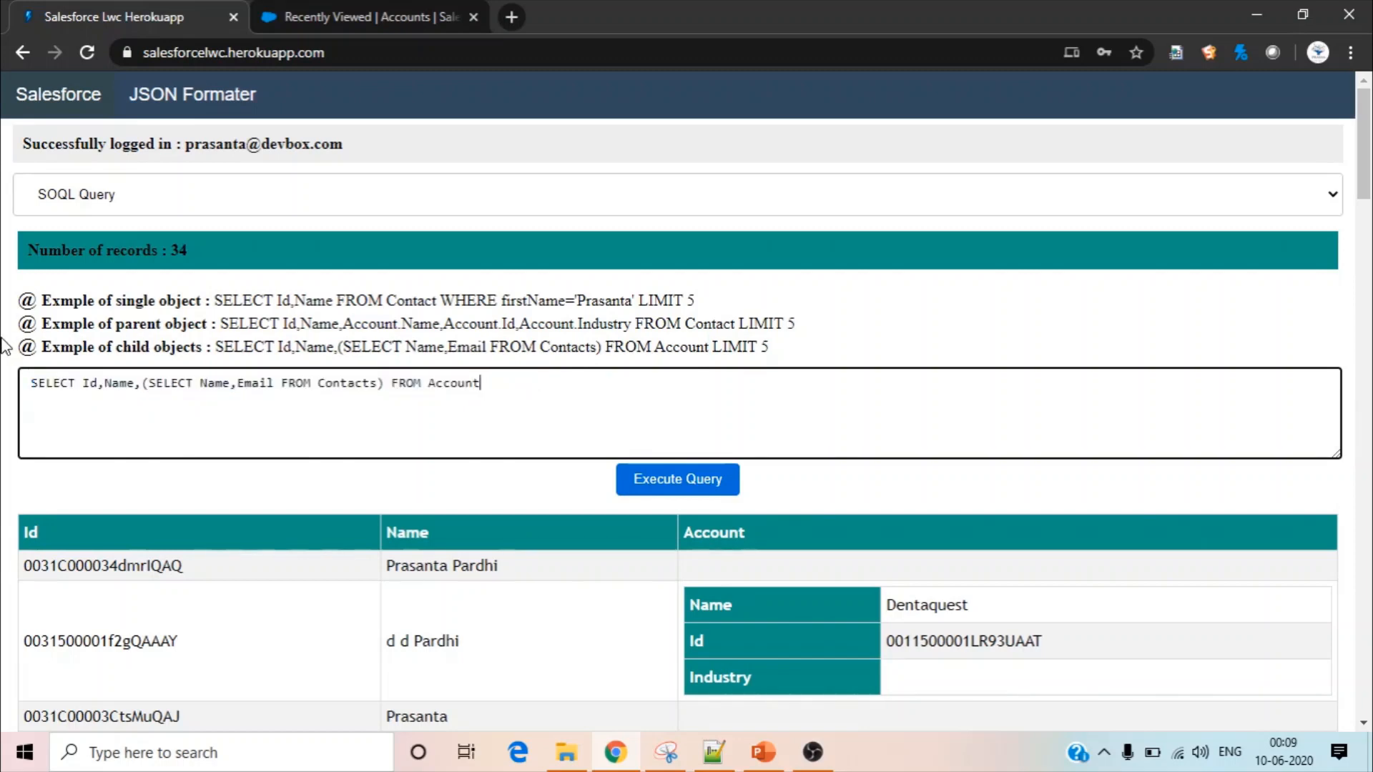
click(683, 477)
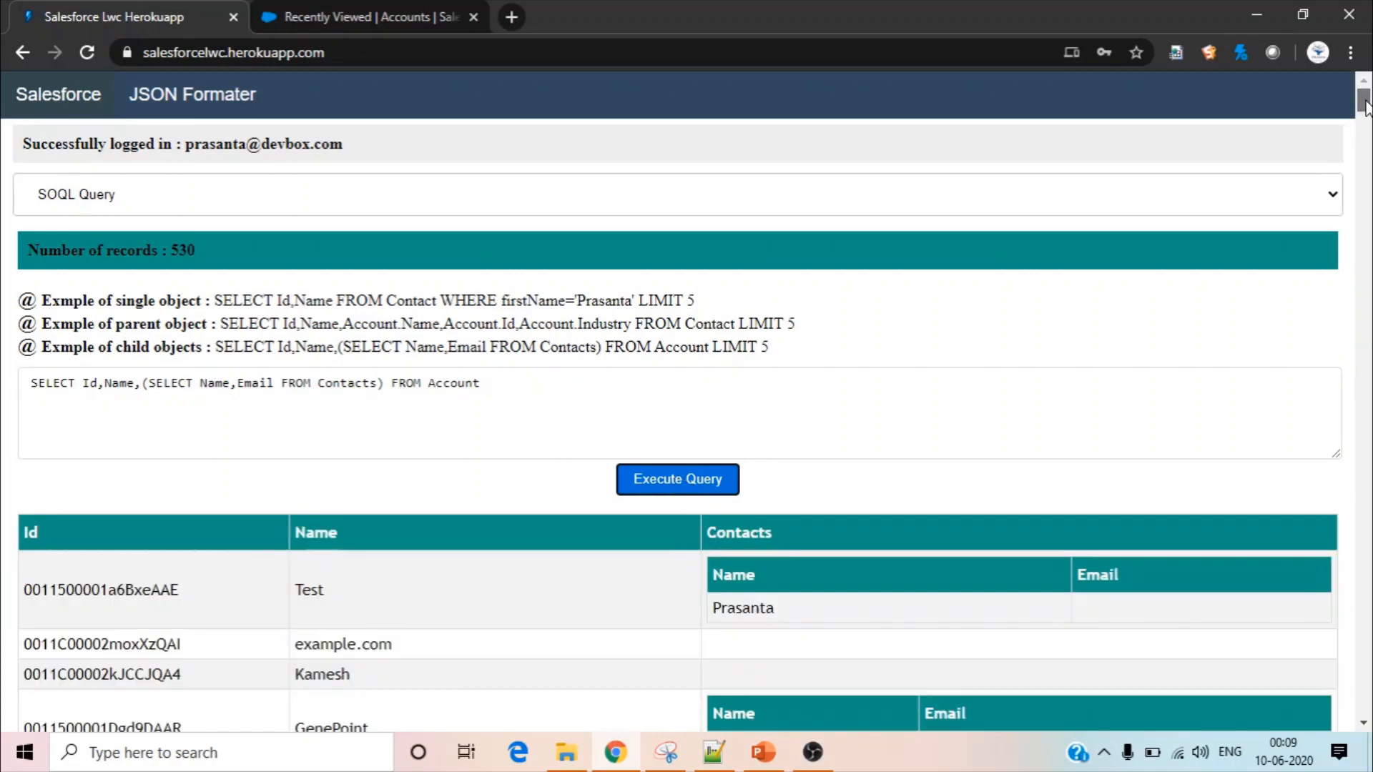
drag(1365, 100, 1367, 130)
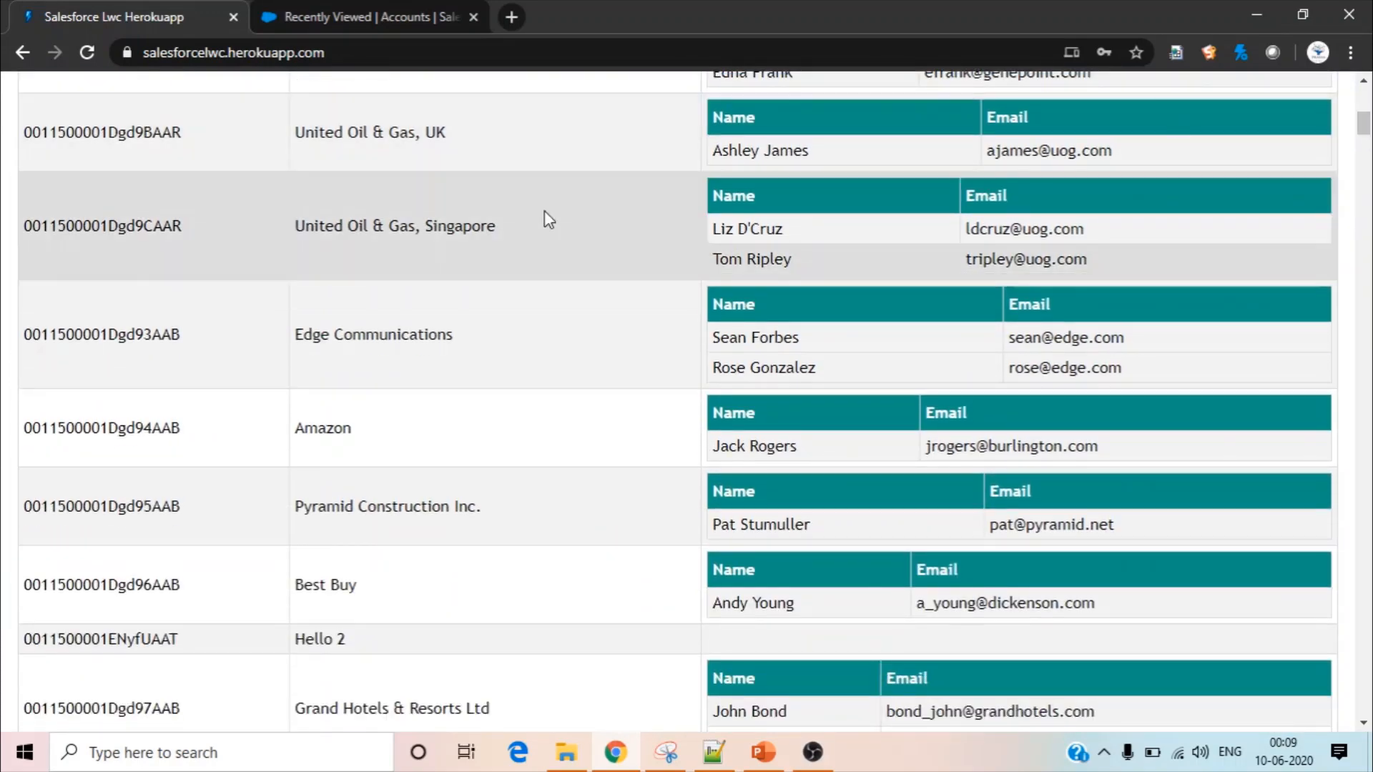
drag(304, 334, 435, 354)
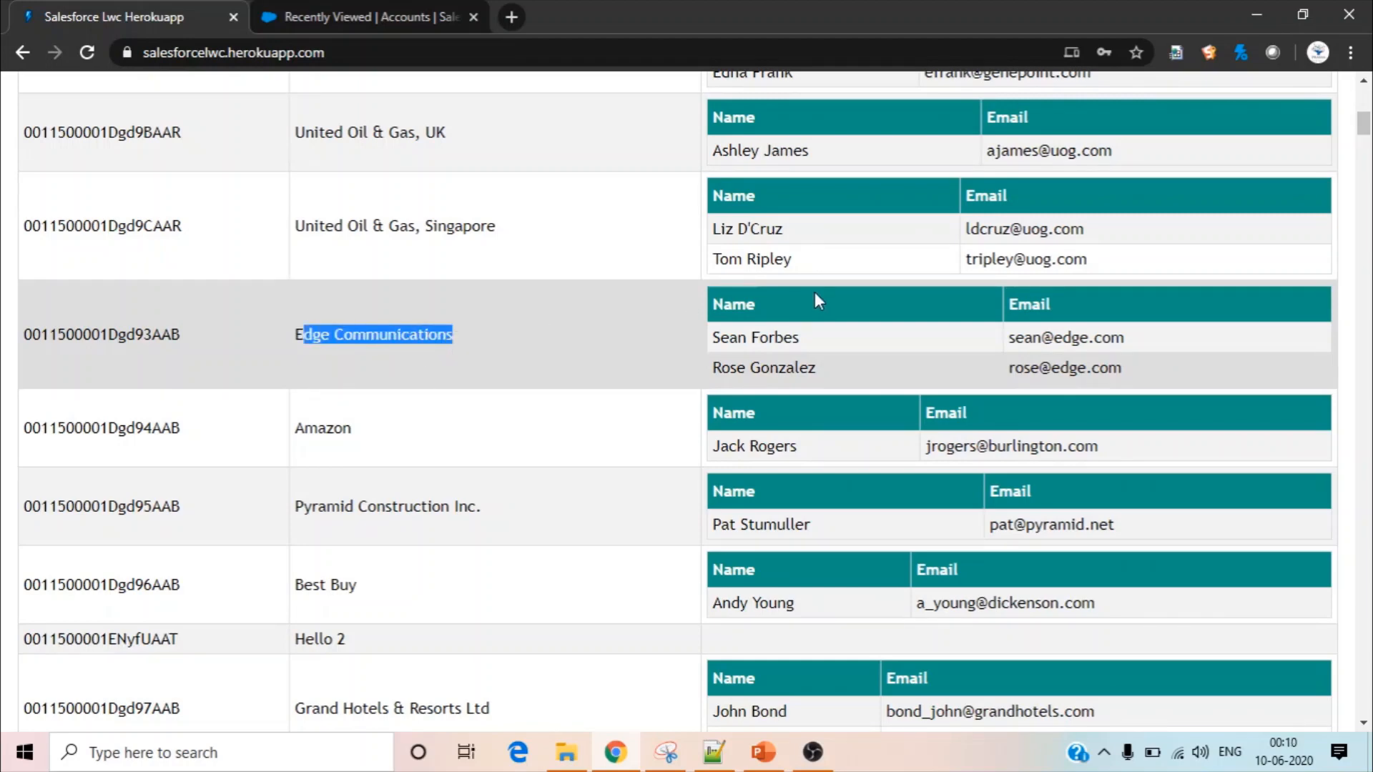
click(468, 340)
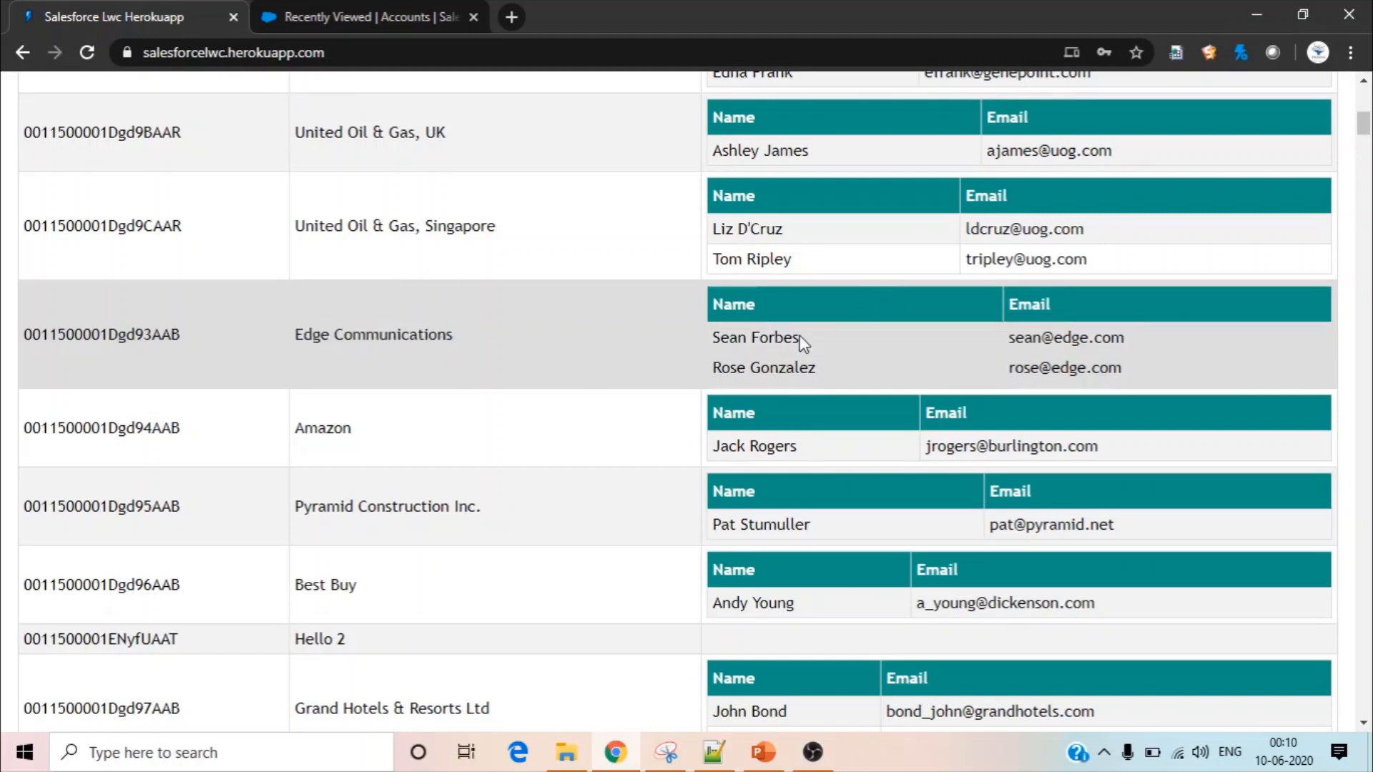
scroll(800, 336, up, 3)
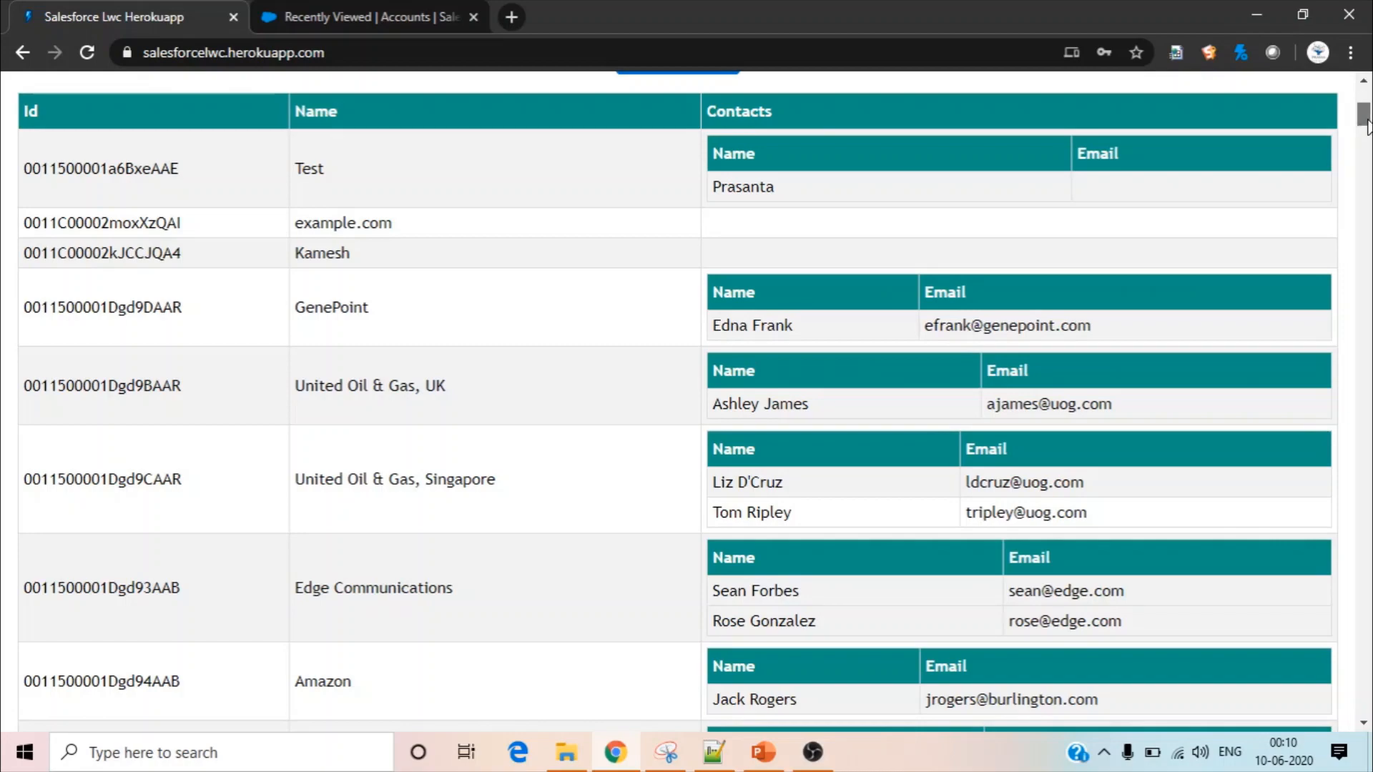
drag(1368, 120, 1365, 101)
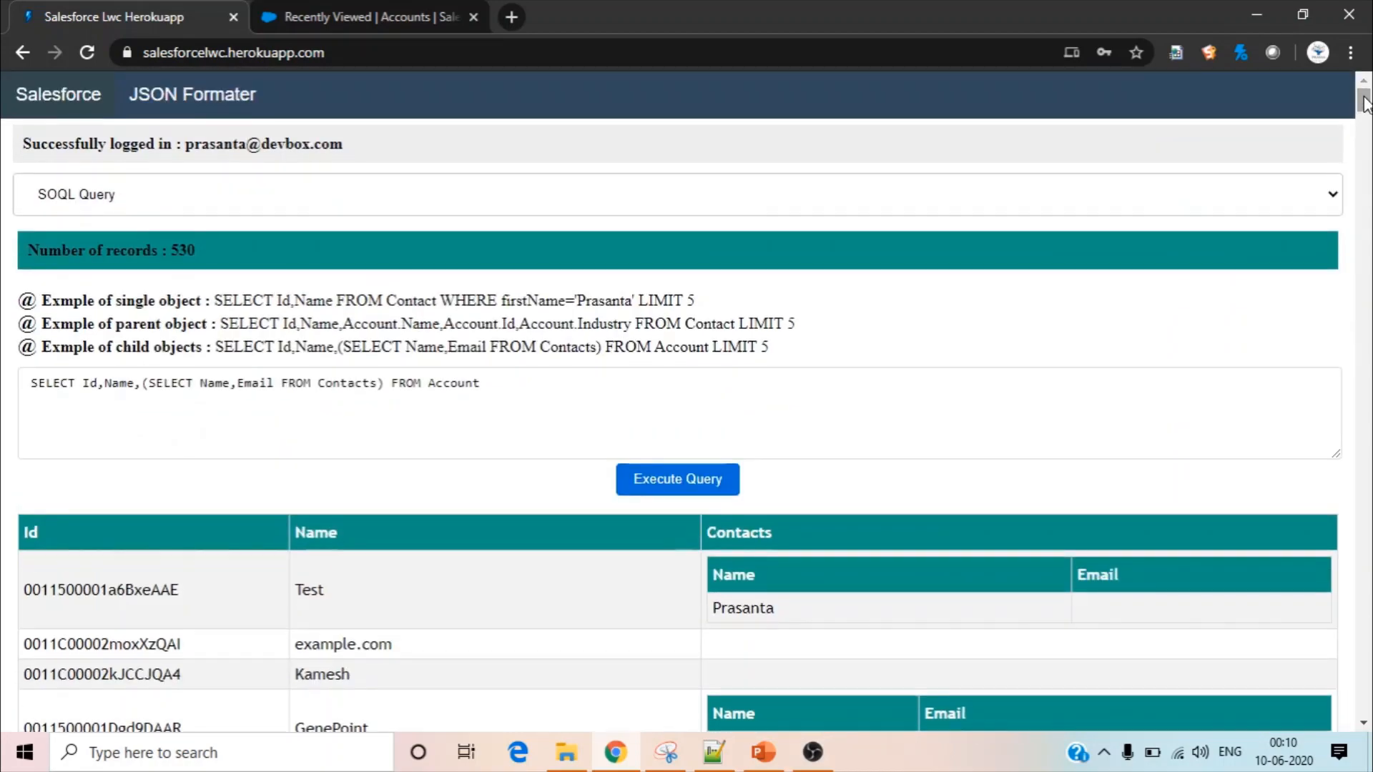
Switch to SOSL Query, execute FIND {Un*} IN ALL FIELDS RETURNING Account(Id, Name), Lead(Id, Name, Company), and review the account and lead results
click(453, 196)
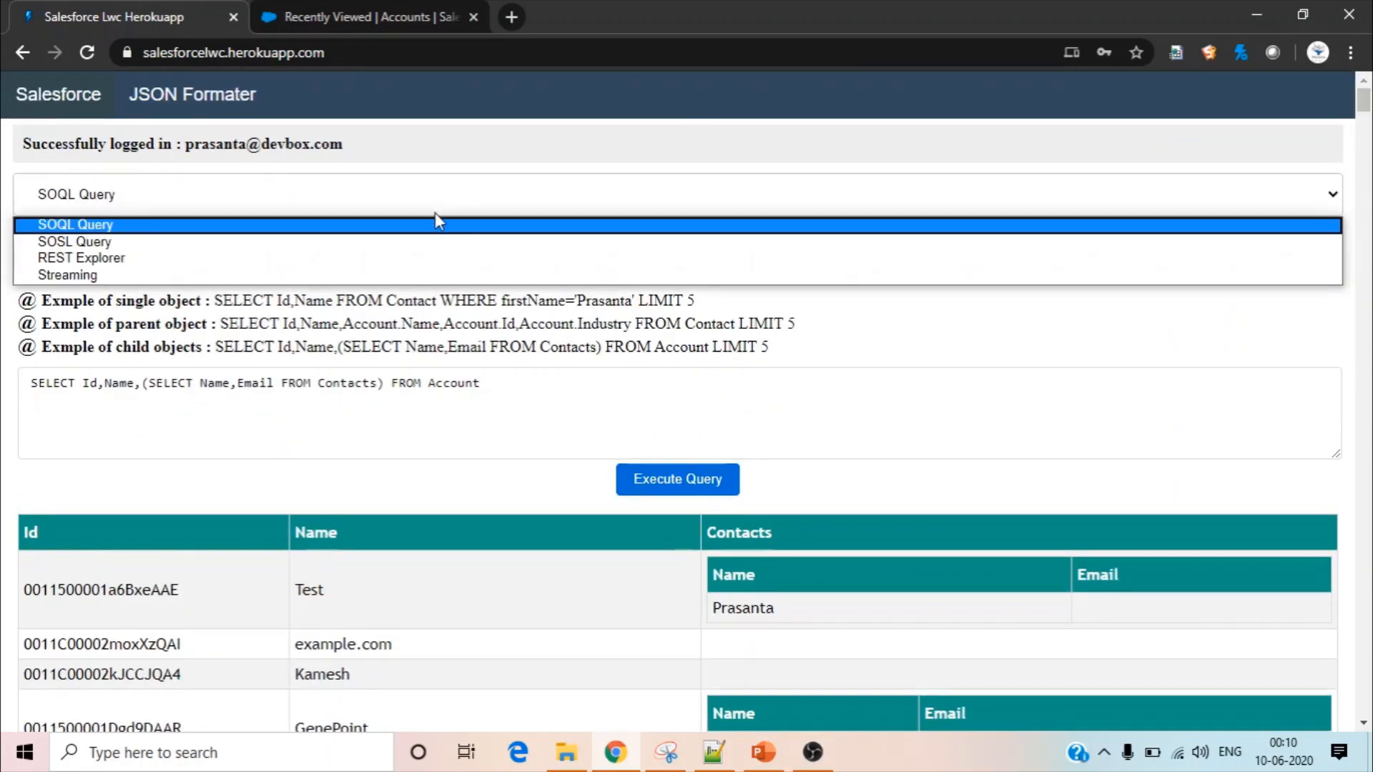
click(437, 243)
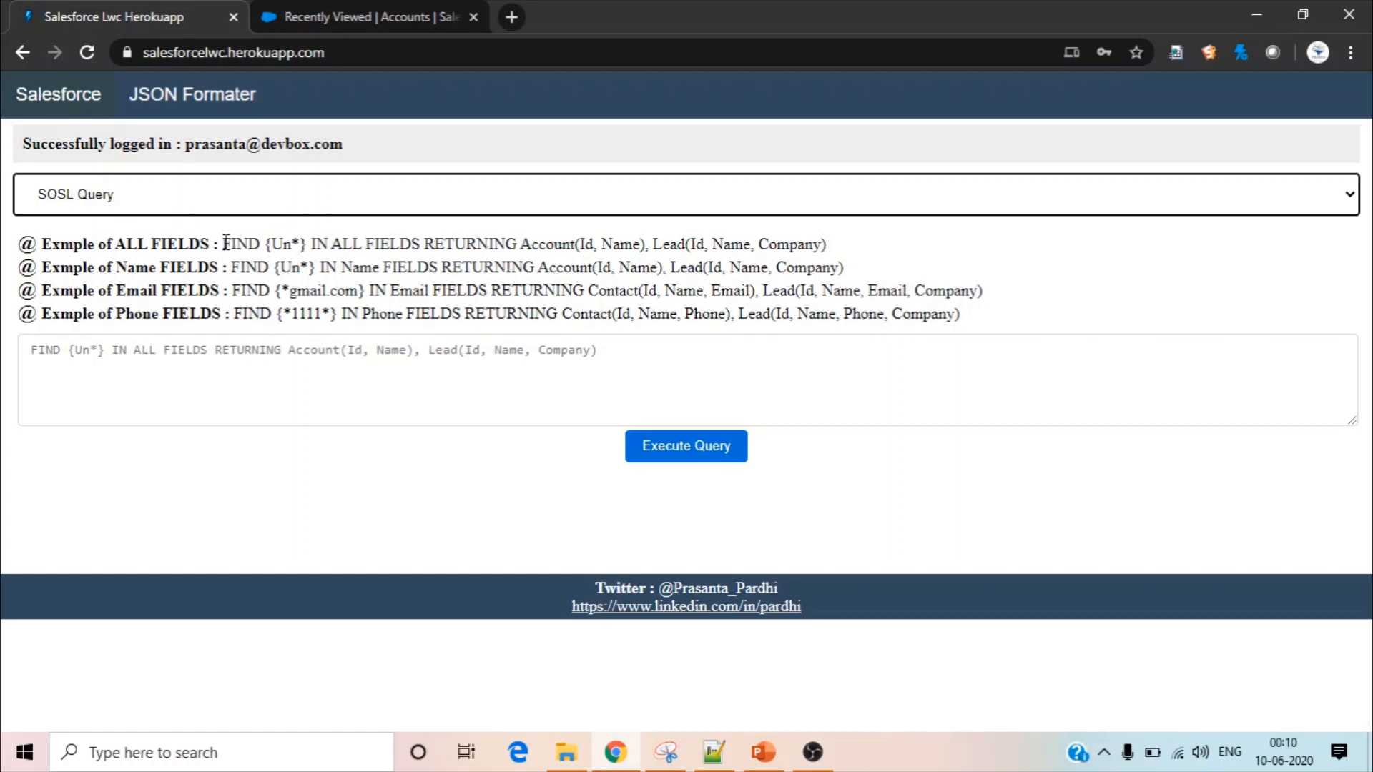
drag(225, 243, 836, 246)
key(ctrl+c)
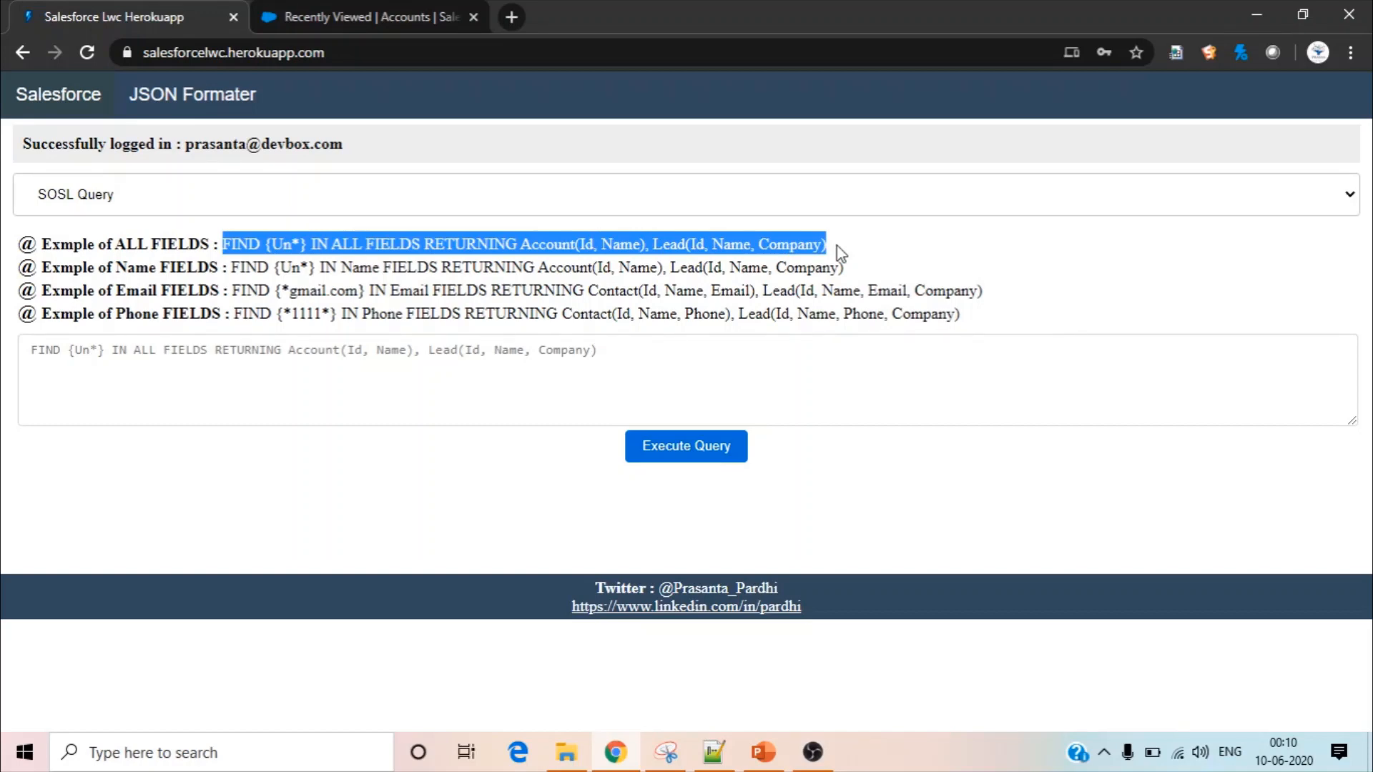
click(304, 356)
key(ctrl+v)
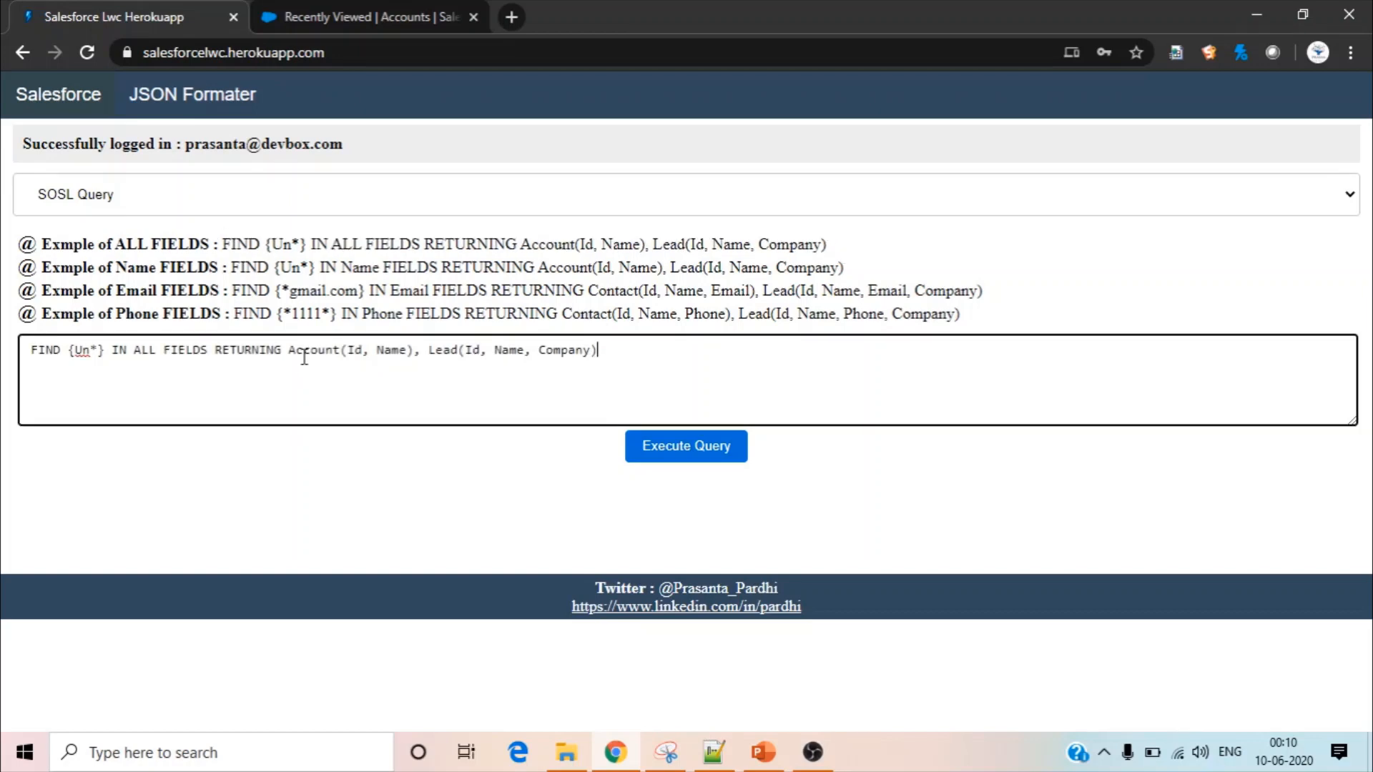
click(696, 446)
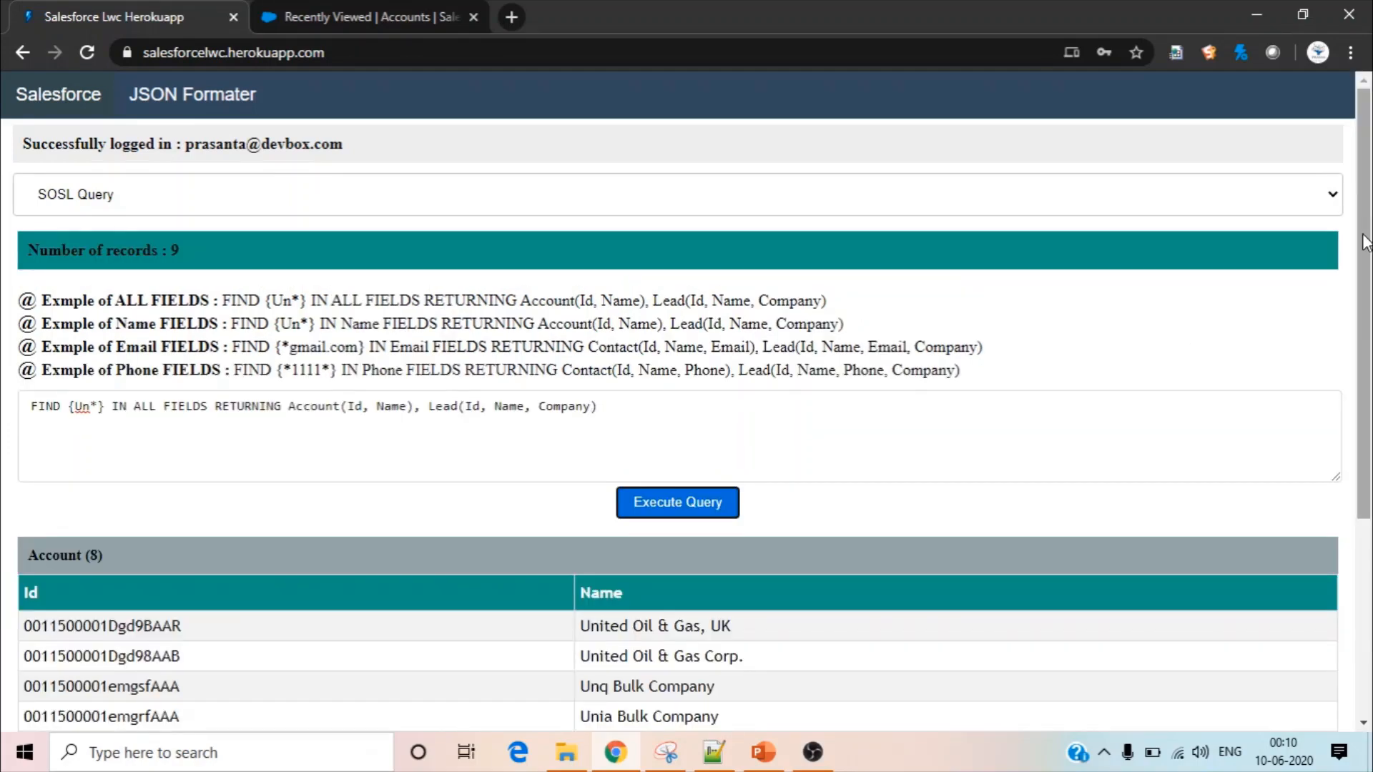
scroll(1366, 286, down, 1)
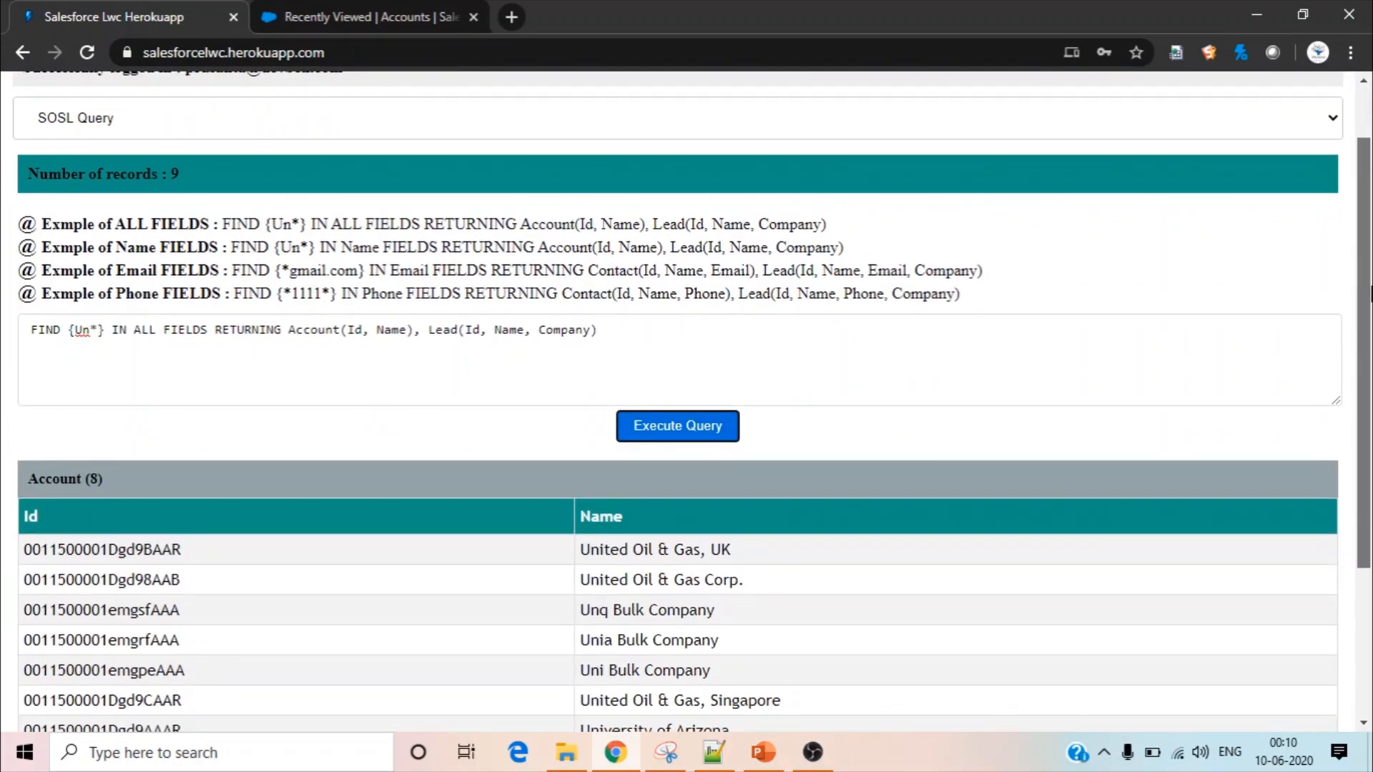
drag(1369, 286, 1369, 458)
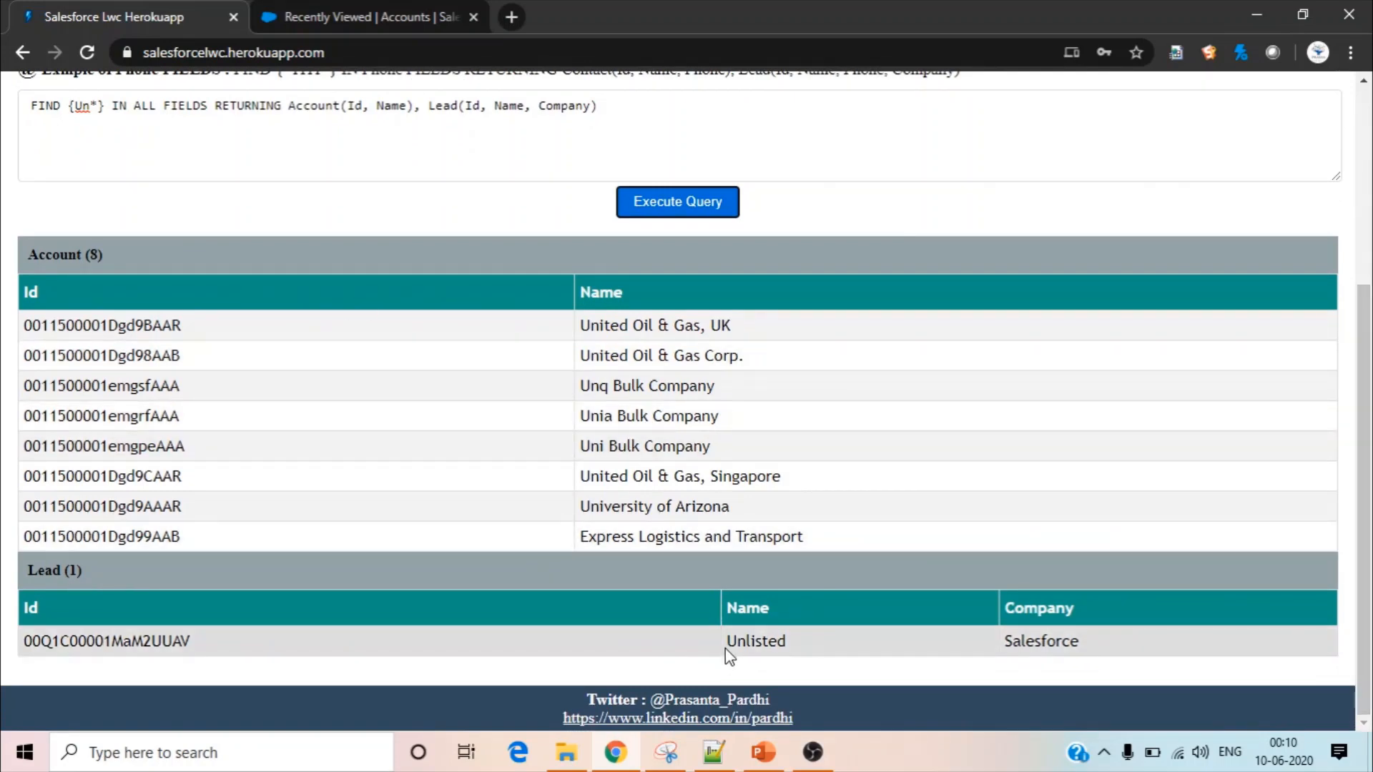
Check the lead and account names in the SOSL results against the Un* search term
drag(728, 642, 747, 642)
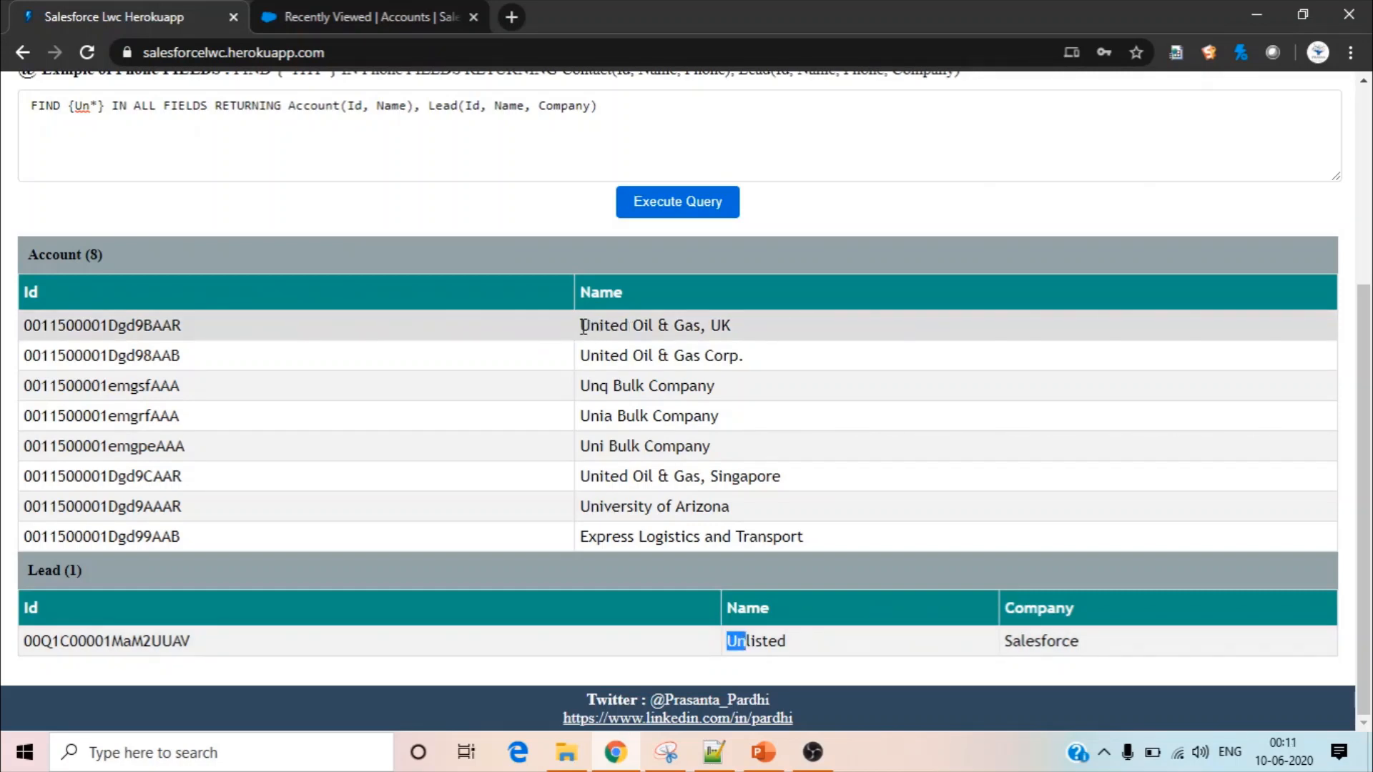
drag(581, 326, 599, 362)
click(584, 361)
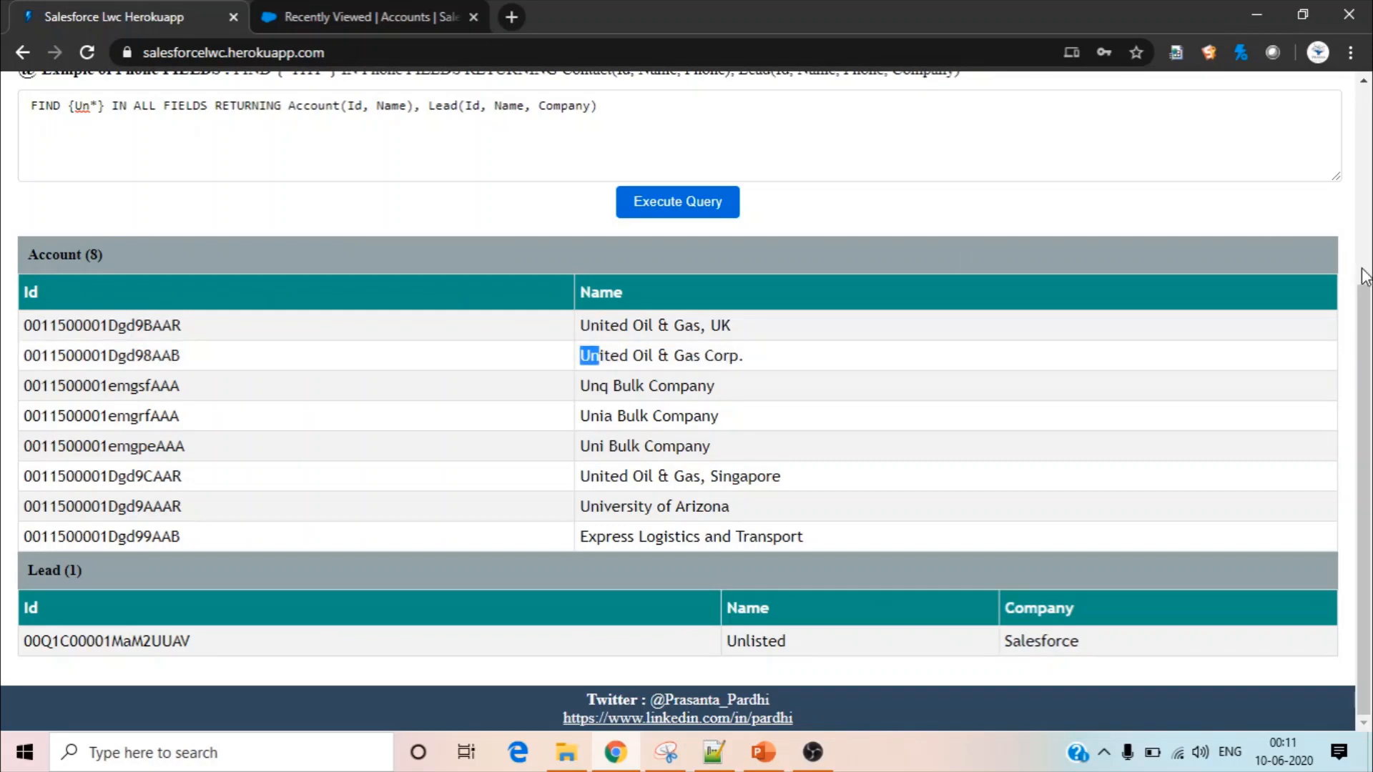
click(1334, 152)
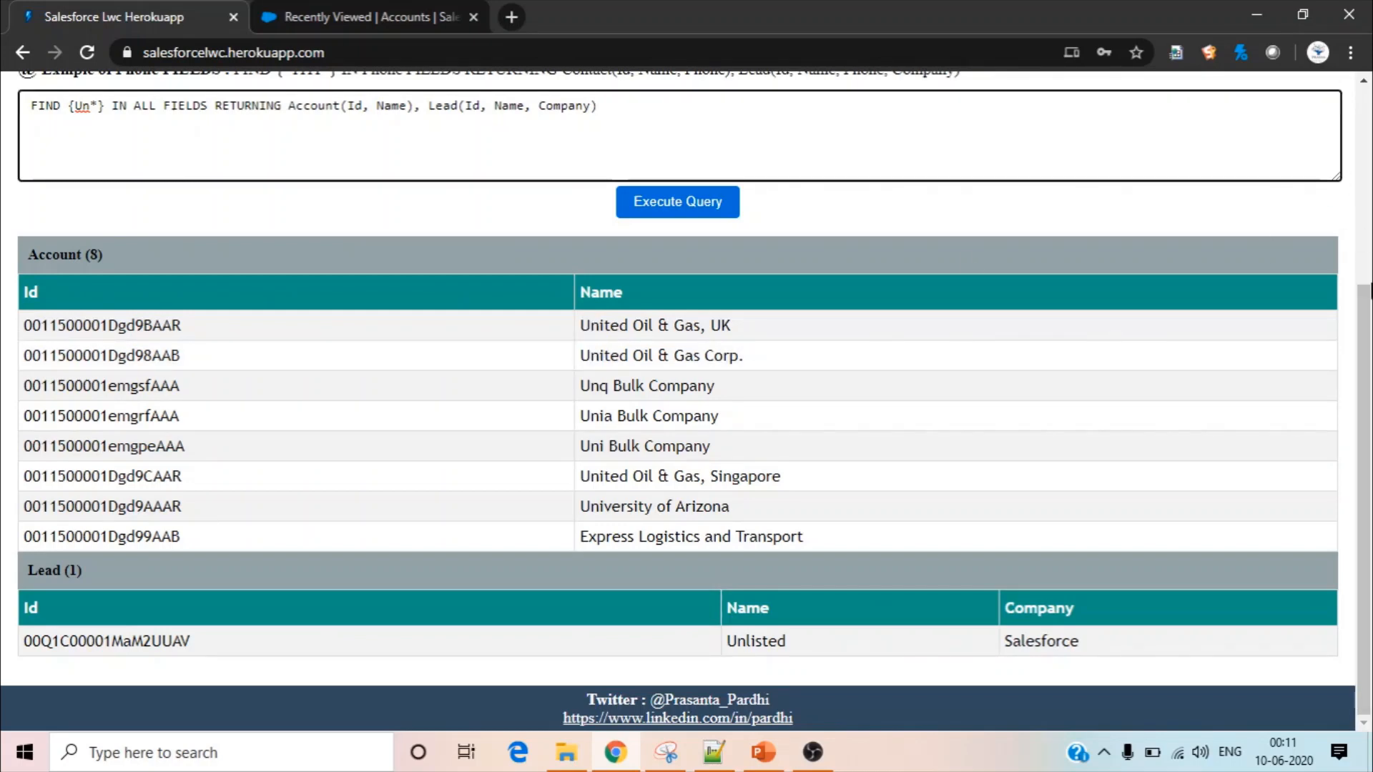
Switch from SOSL Query to REST Explorer and point out the Standard API example path
drag(1367, 325, 1323, 121)
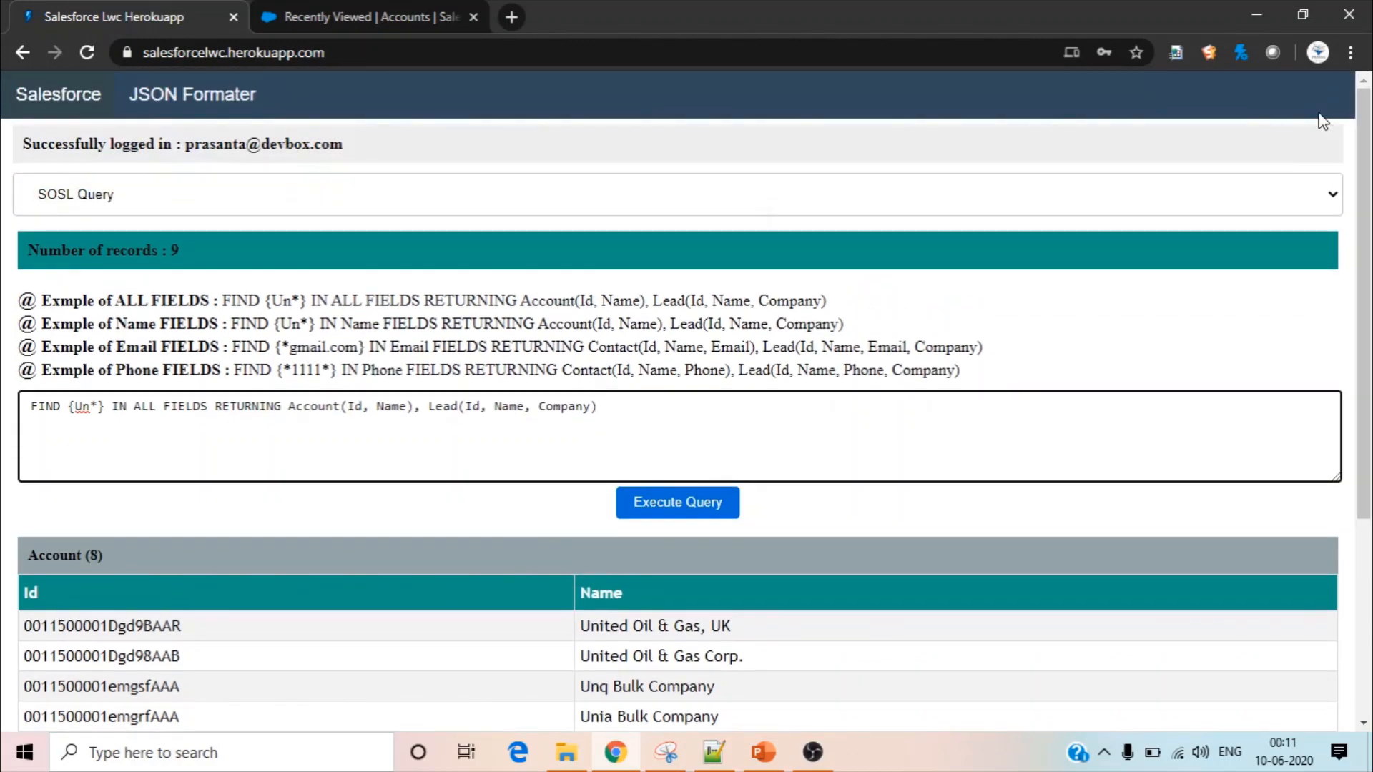
click(617, 199)
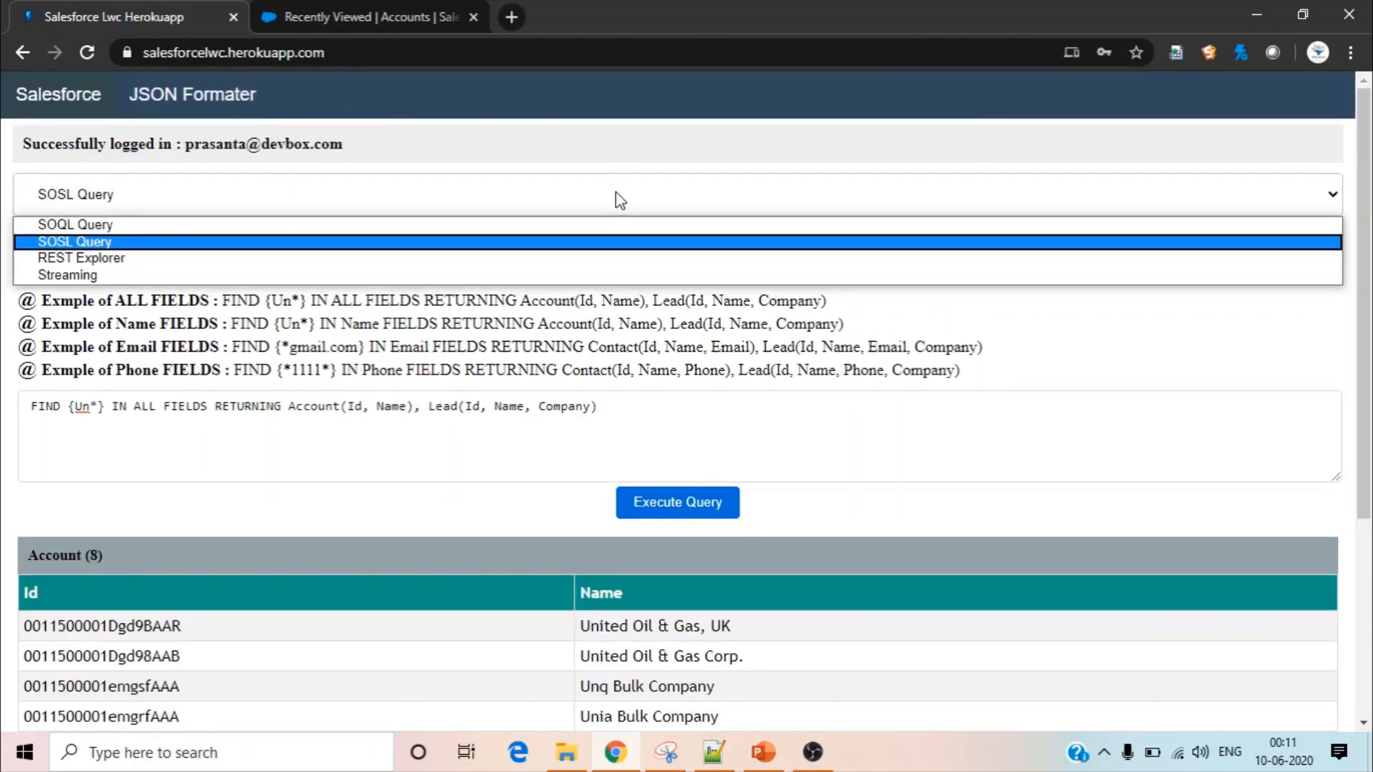
click(578, 259)
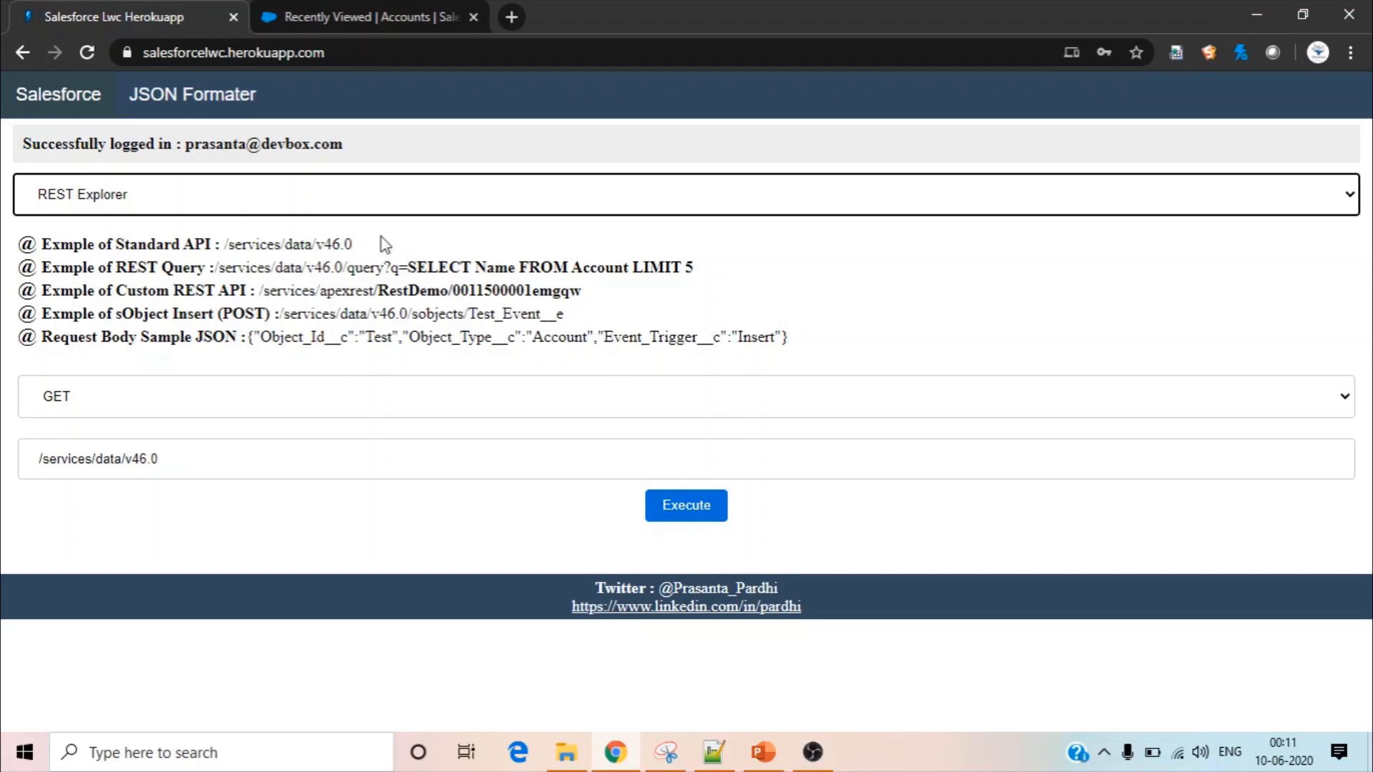
drag(356, 244, 227, 243)
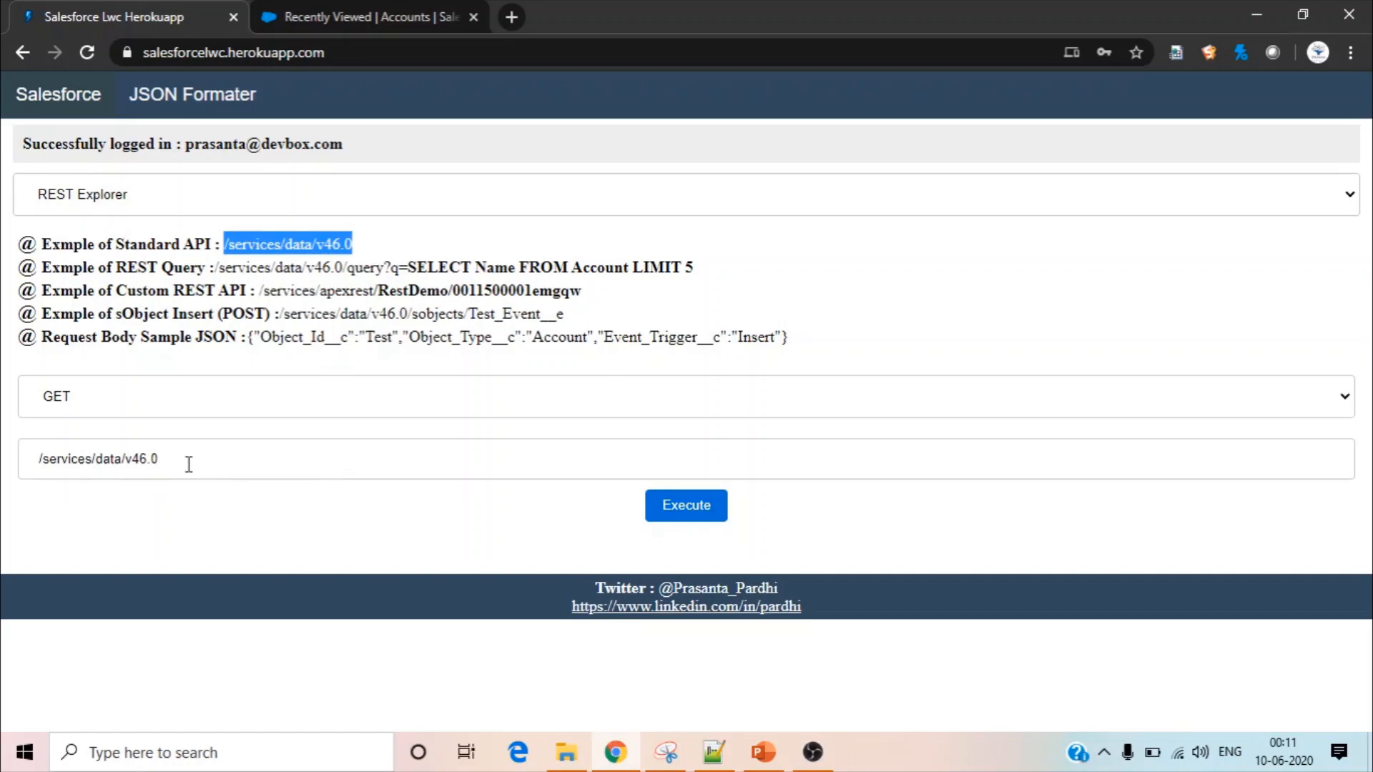
Change the API version in the GET request path to /services/data/v48.0 and execute the request
click(148, 457)
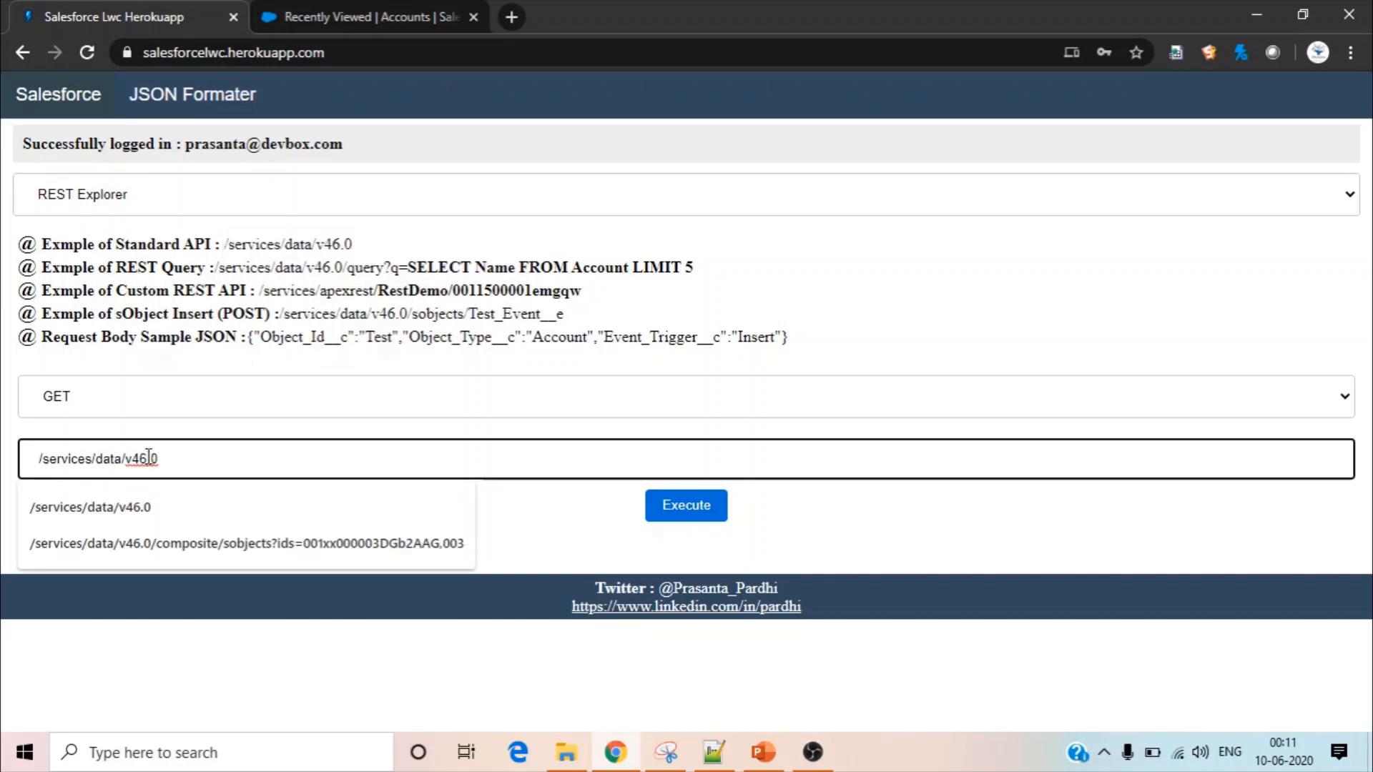
key(BackSpace)
key(BackSpace)
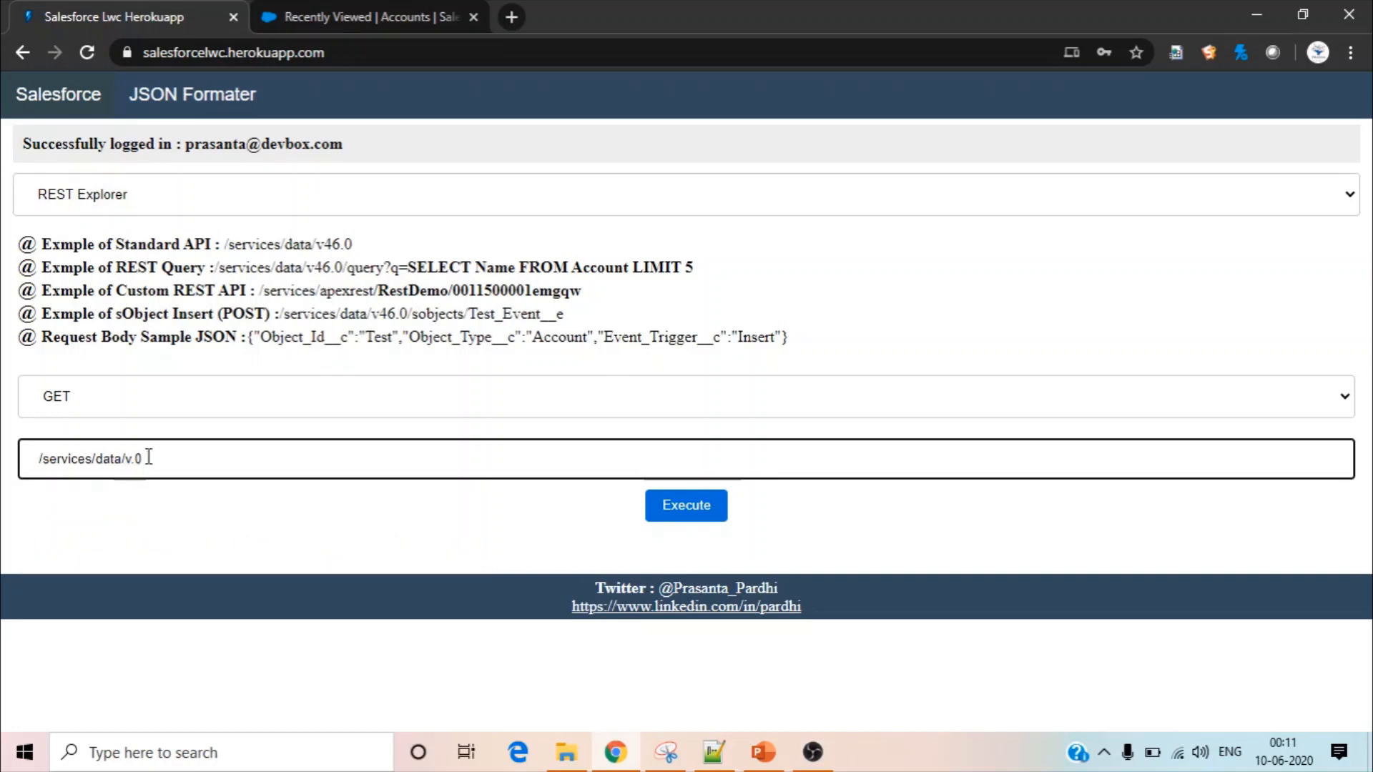
text(48)
click(669, 512)
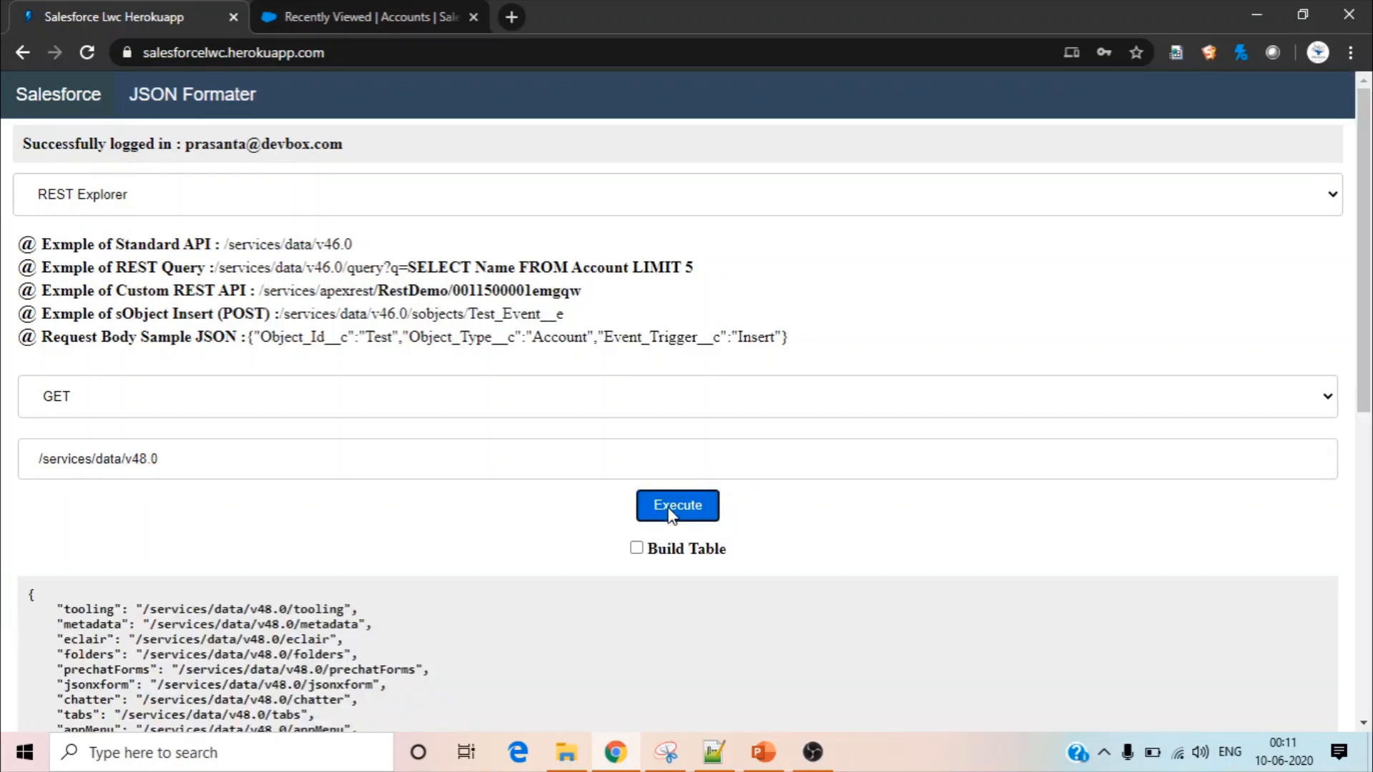
Look through the JSON response and display it as a table with the Build Table option
drag(1370, 164, 1370, 465)
scroll(1333, 383, up, 5)
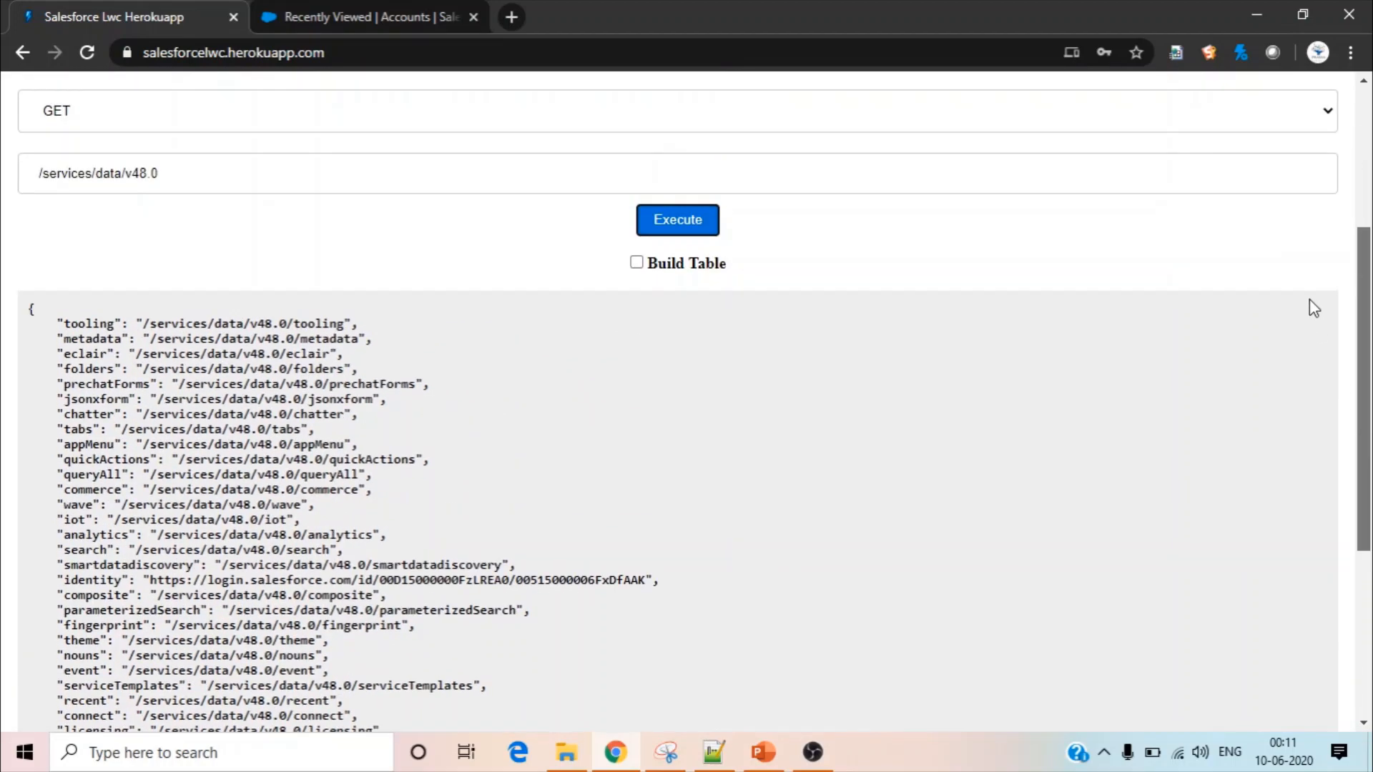
scroll(1298, 266, up, 1)
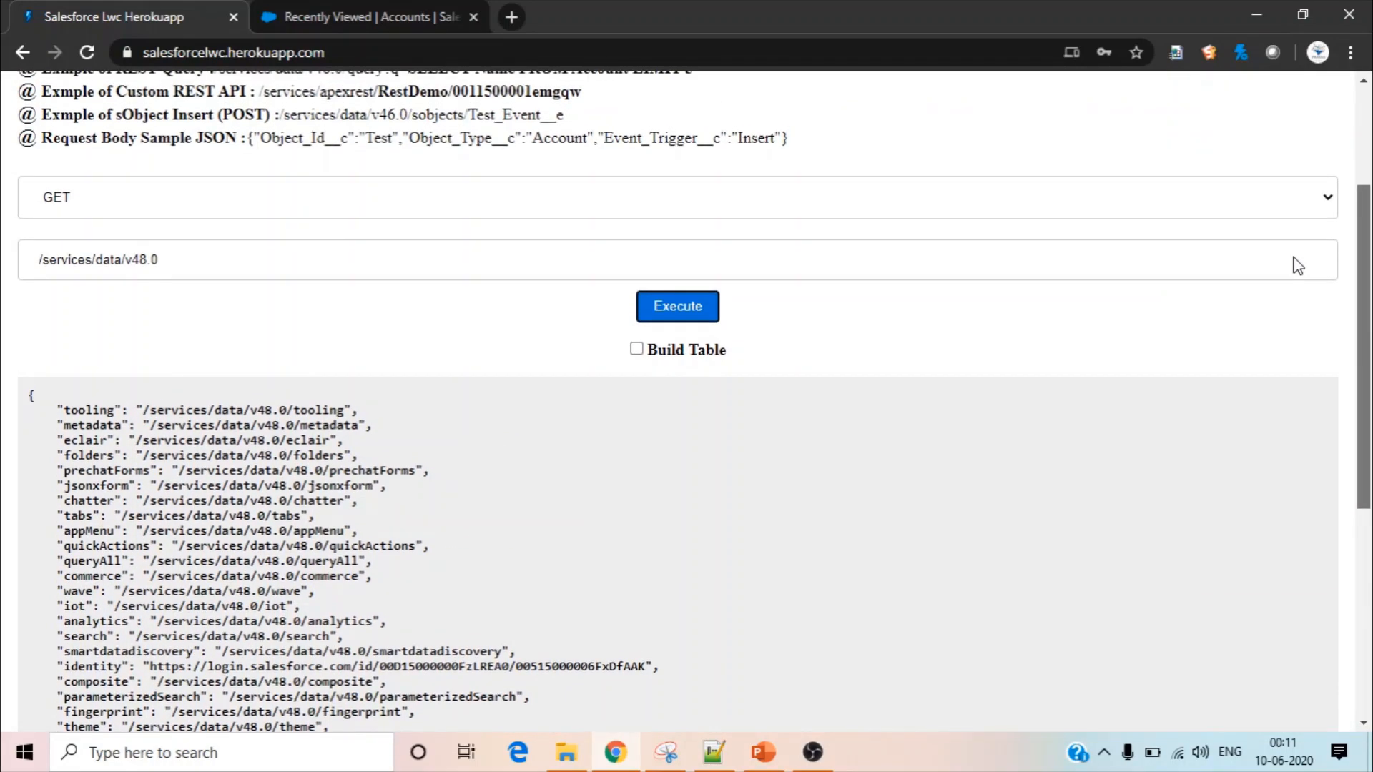
scroll(1298, 265, down, 1)
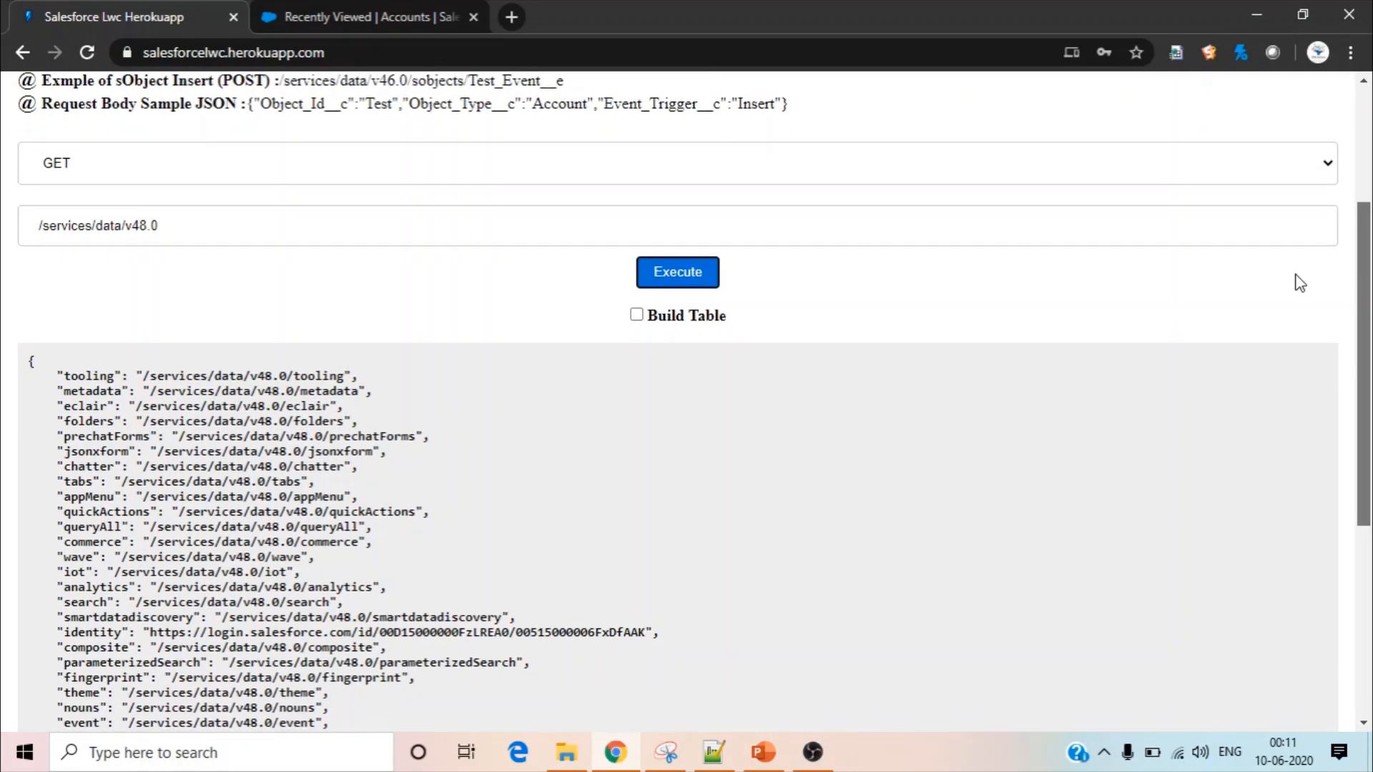
scroll(1299, 282, up, 2)
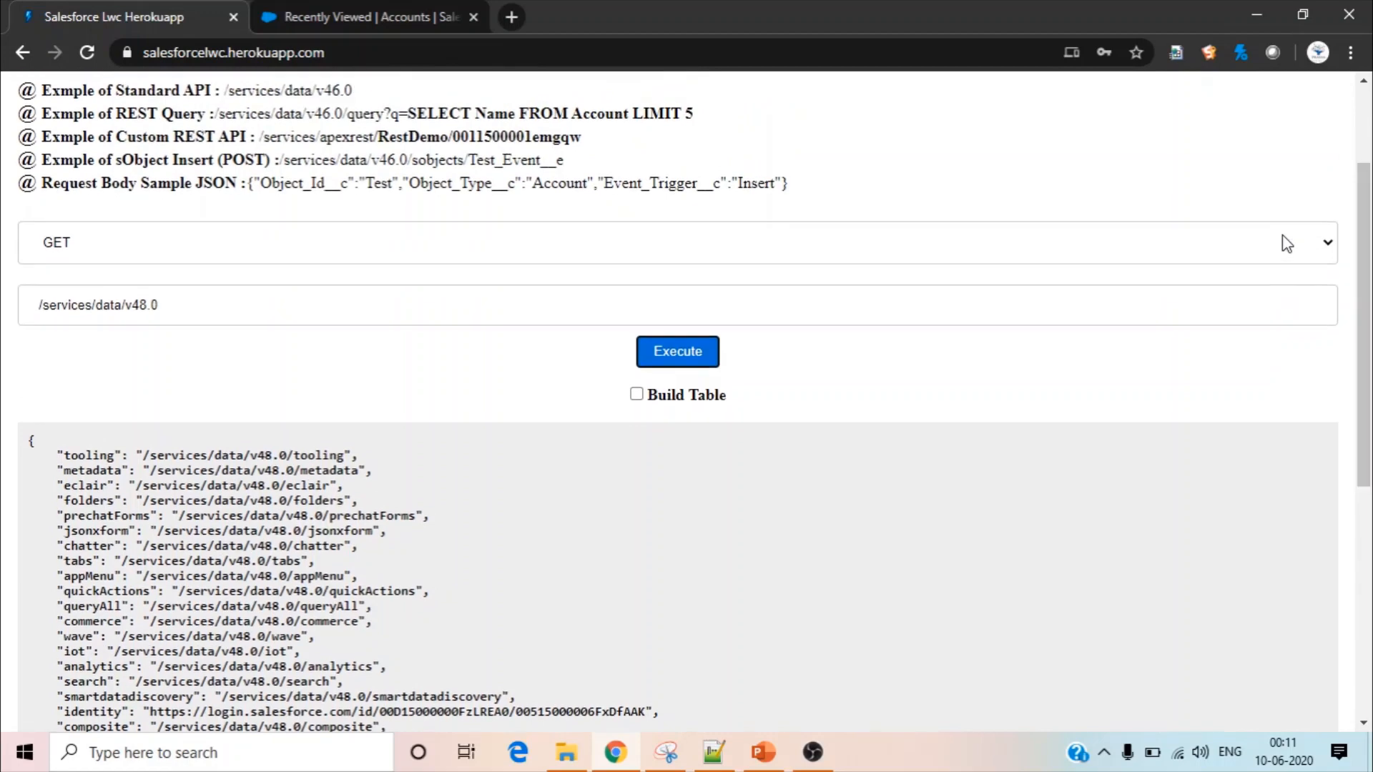
click(636, 395)
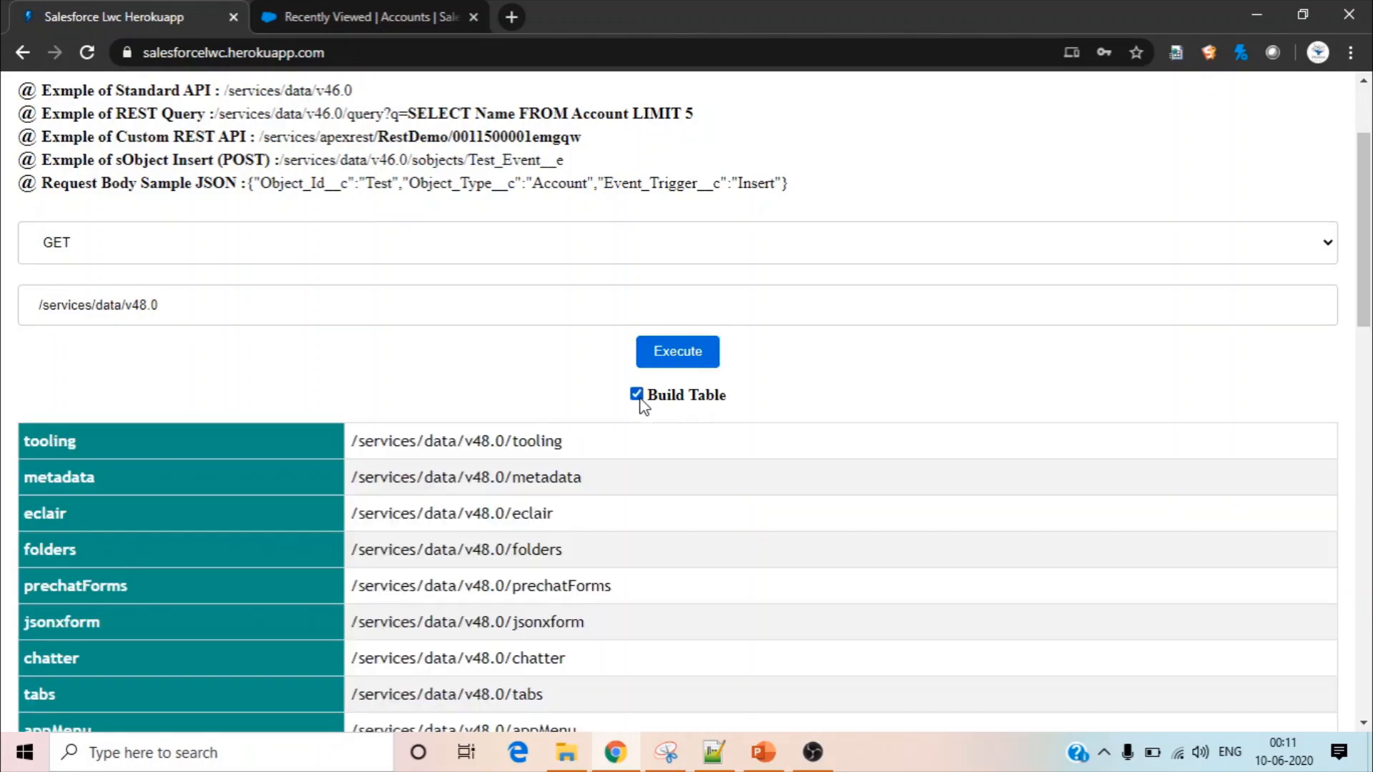
drag(1368, 274, 1235, 221)
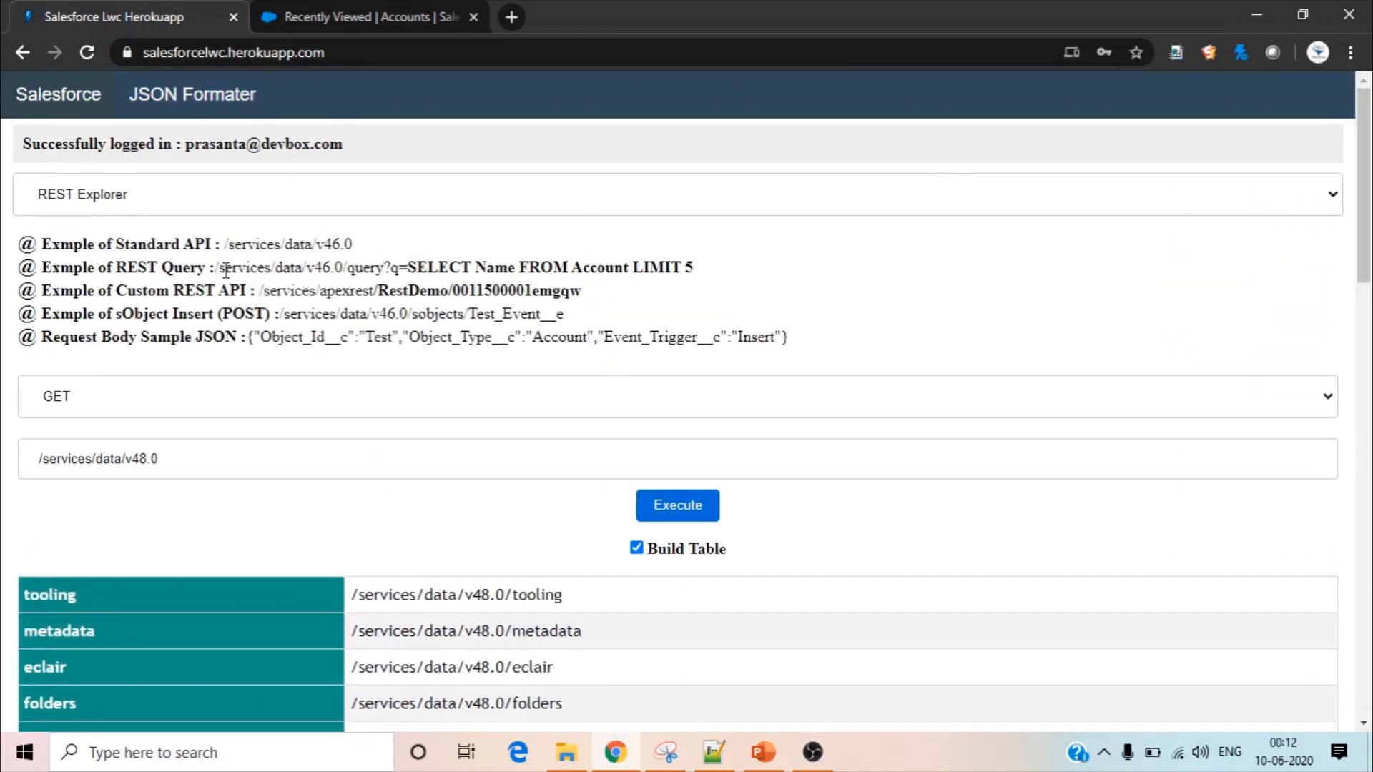
Replace the request path with the REST Query example, /services/data/v46.0/query?q=SELECT Name FROM Account LIMIT 5
drag(218, 266, 327, 289)
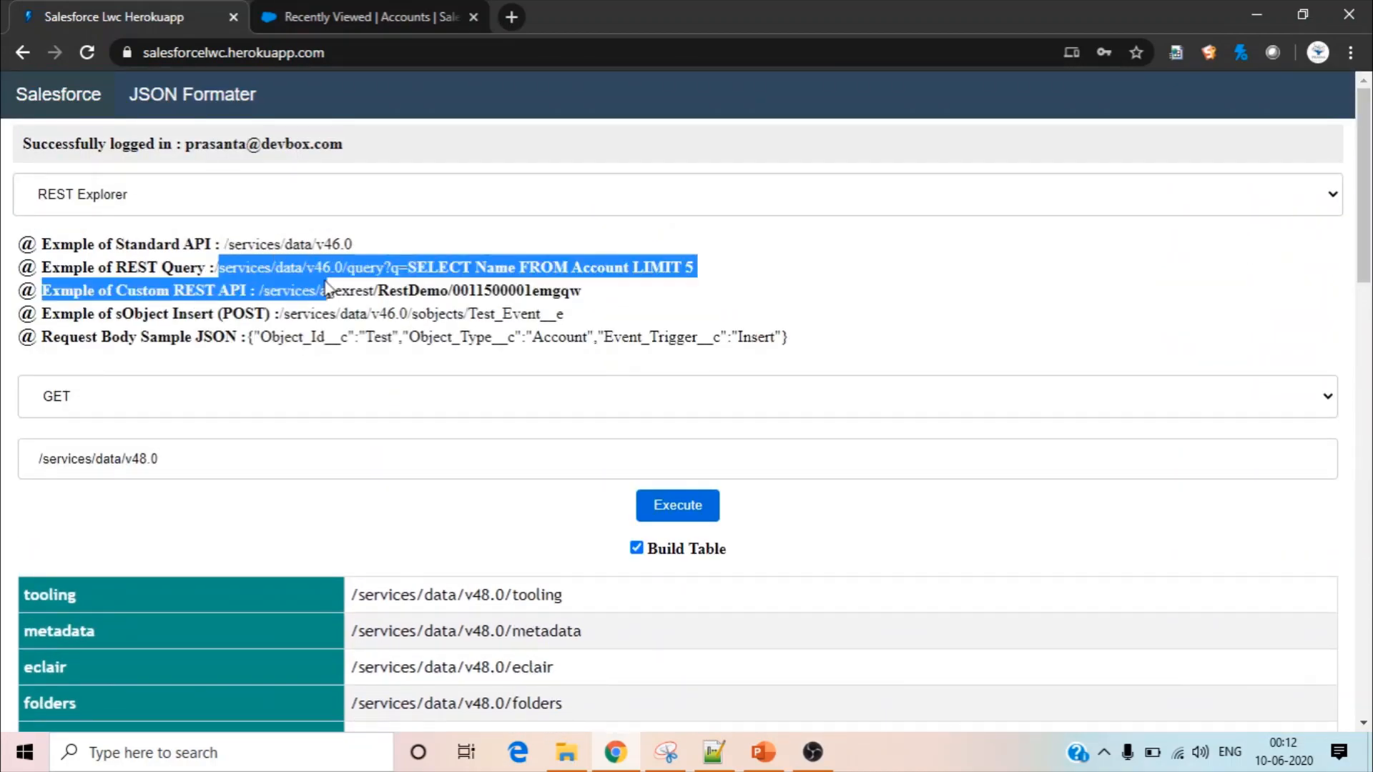
triple_click(695, 268)
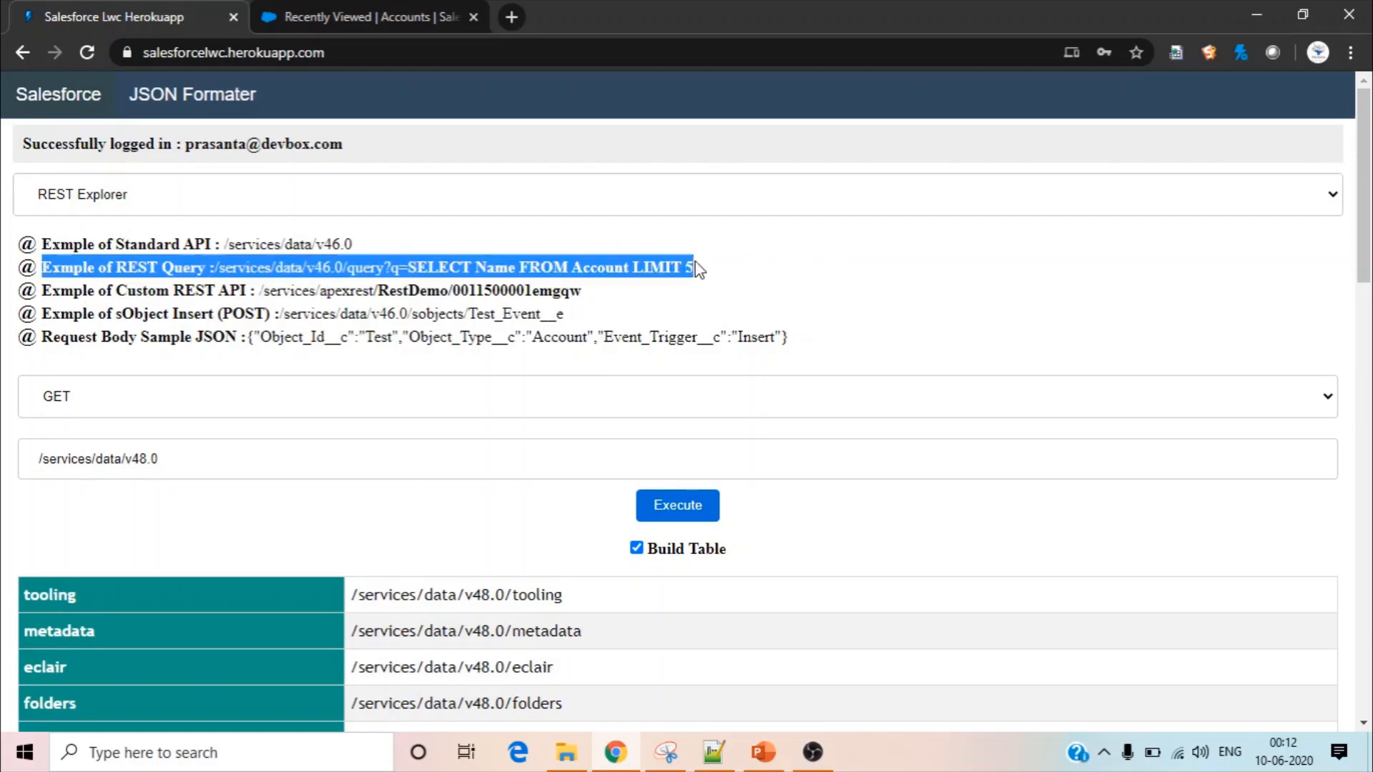
drag(733, 271, 293, 241)
drag(235, 262, 220, 265)
key(ctrl+c)
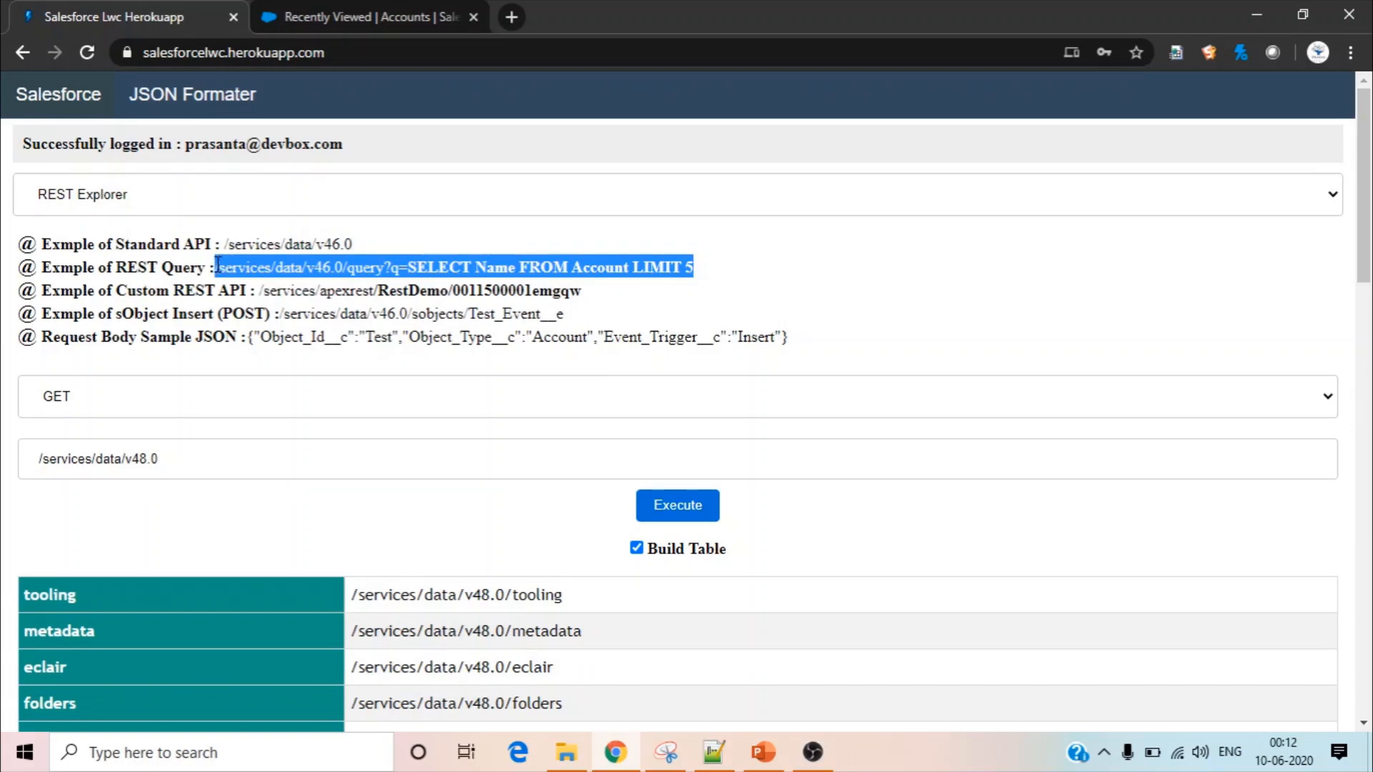
drag(203, 450, 47, 449)
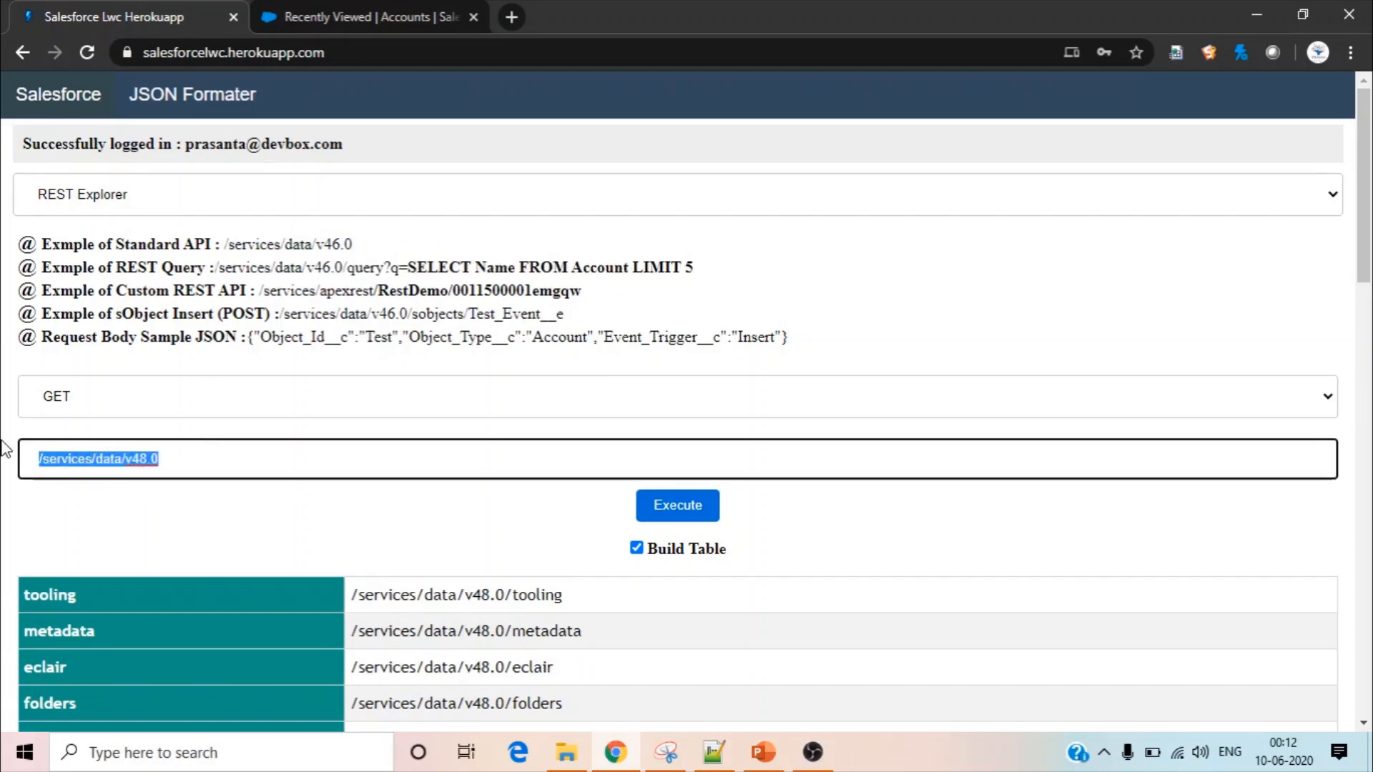
key(ctrl+v)
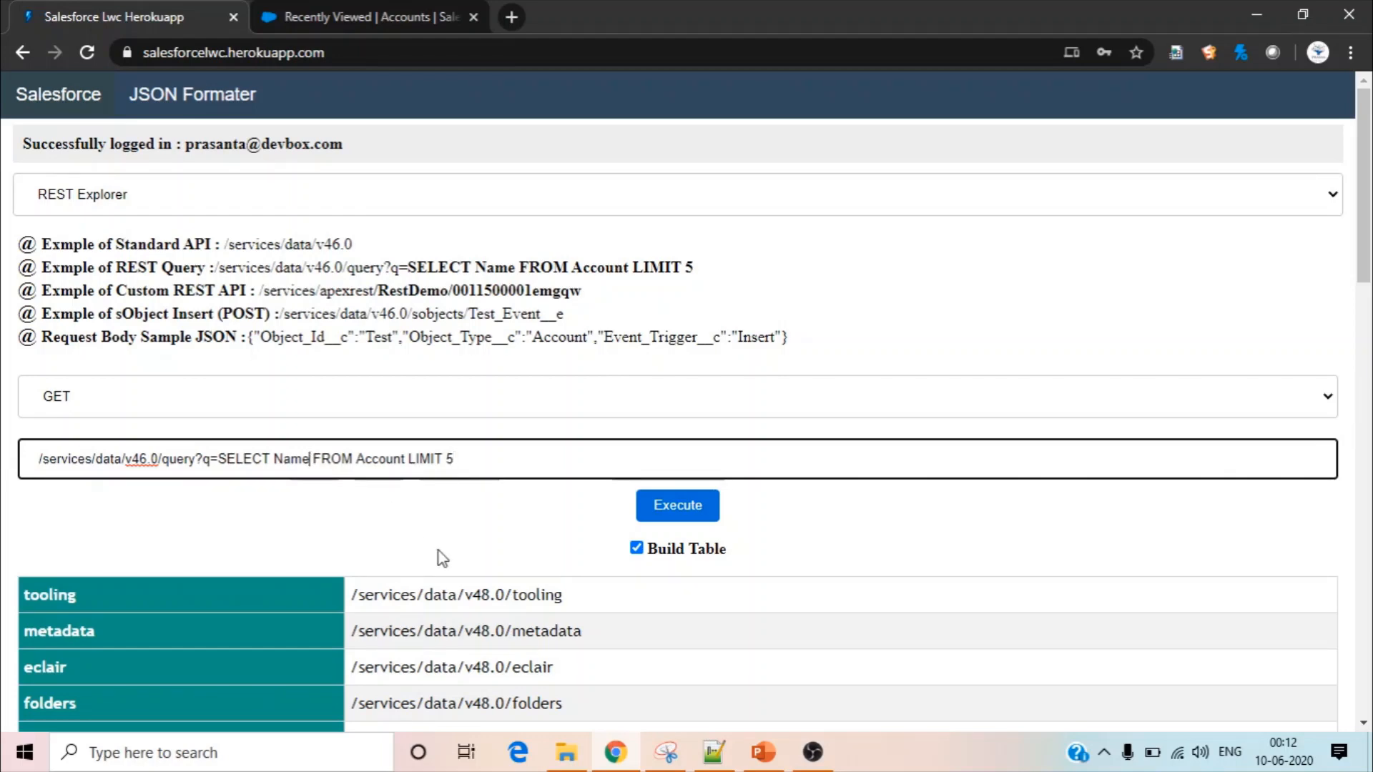
Add AccountNumber after Name in the query's selected fields, execute the request and build a table from the response
text(,Account)
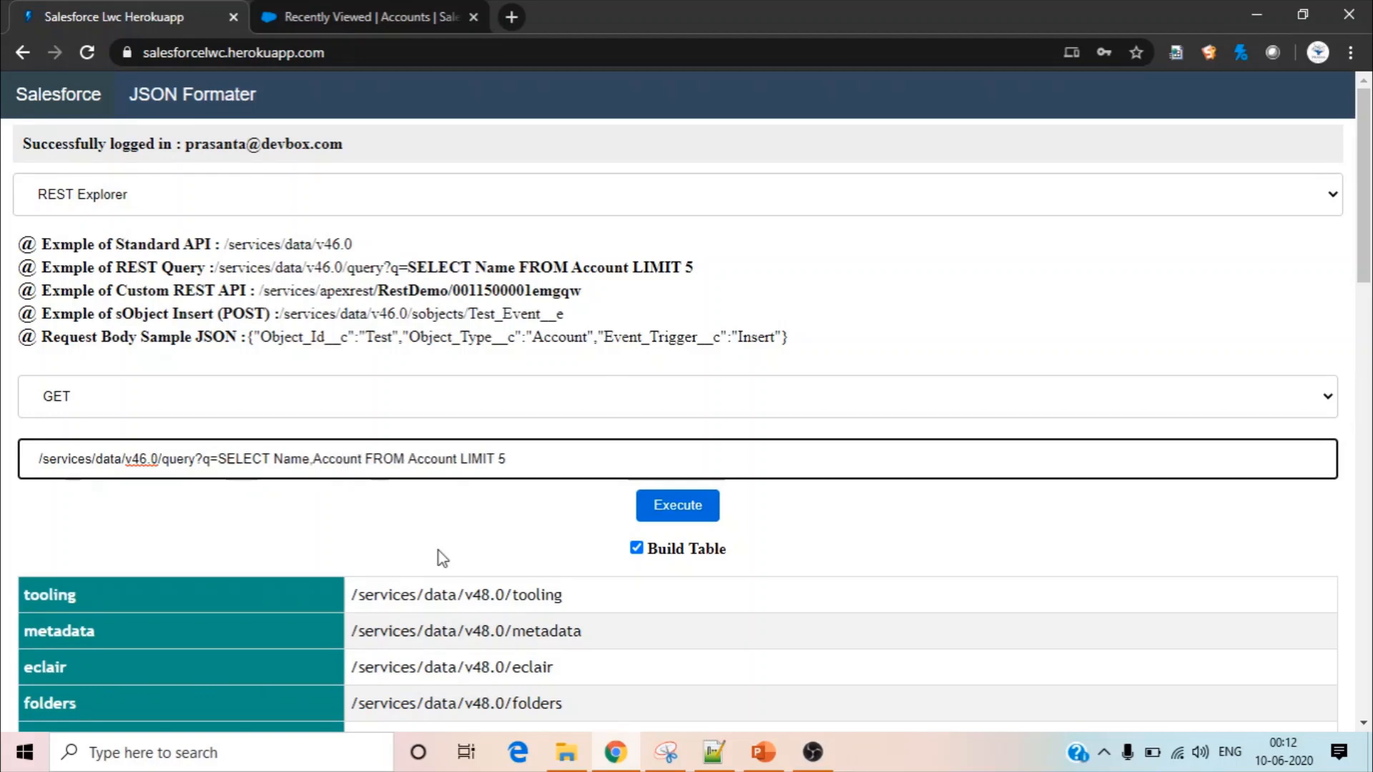
text(Number)
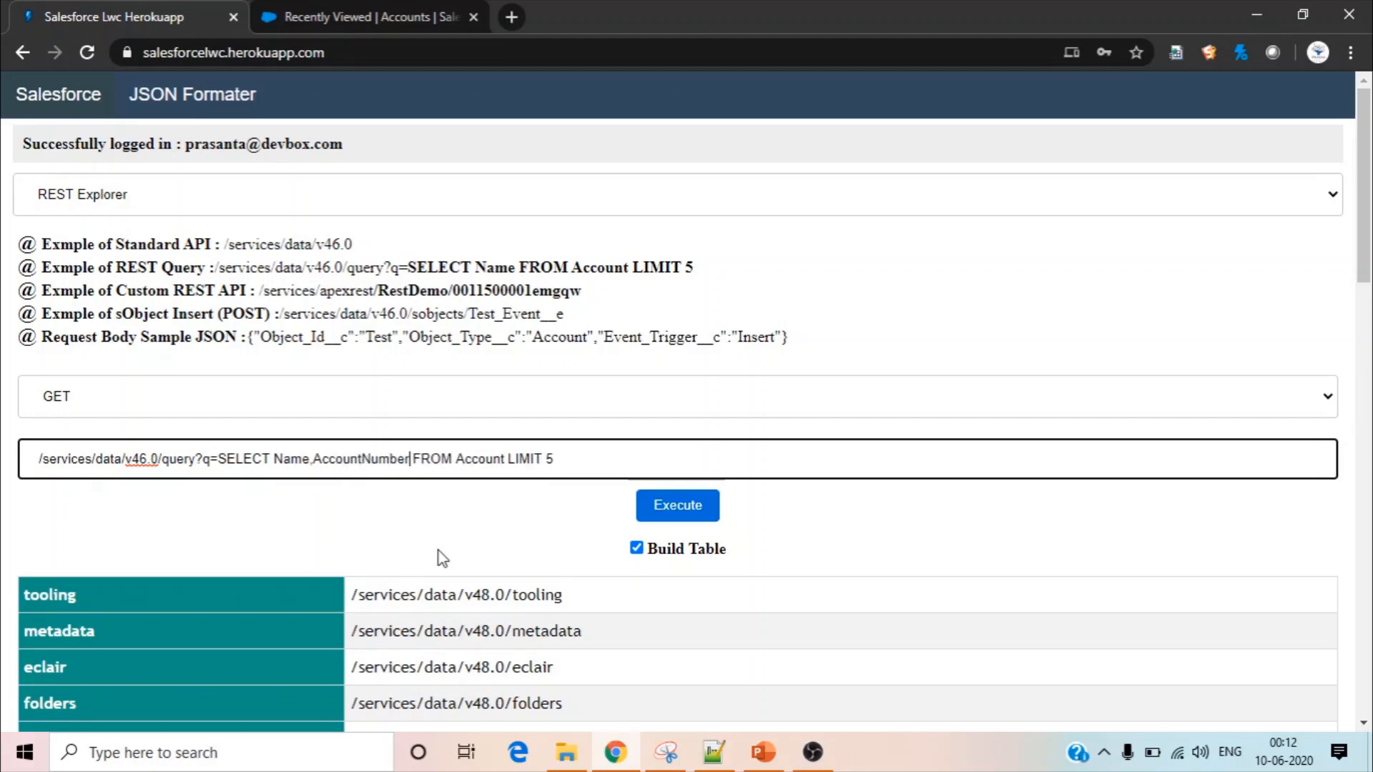
click(678, 513)
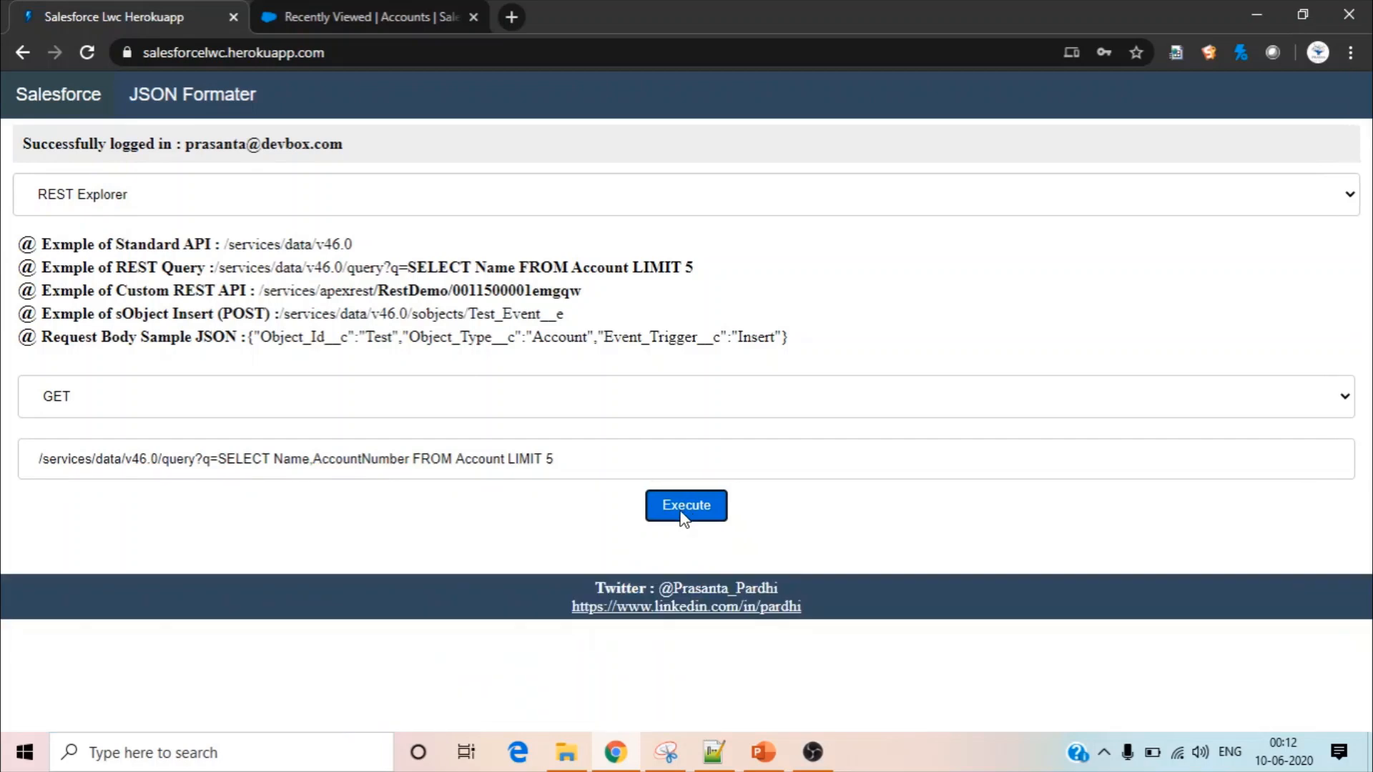
click(636, 548)
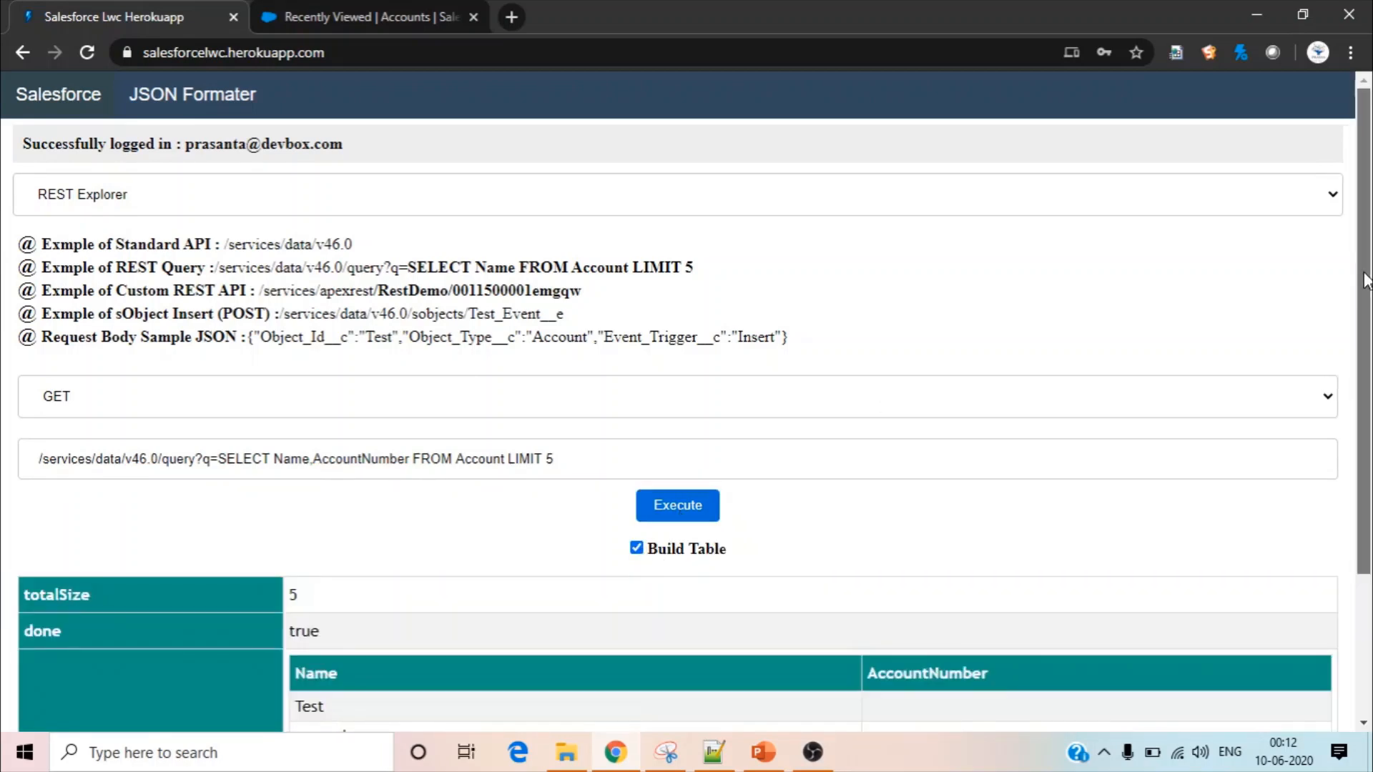
Compare the records table's columns with the Name and AccountNumber fields in the query
drag(1369, 299, 1370, 468)
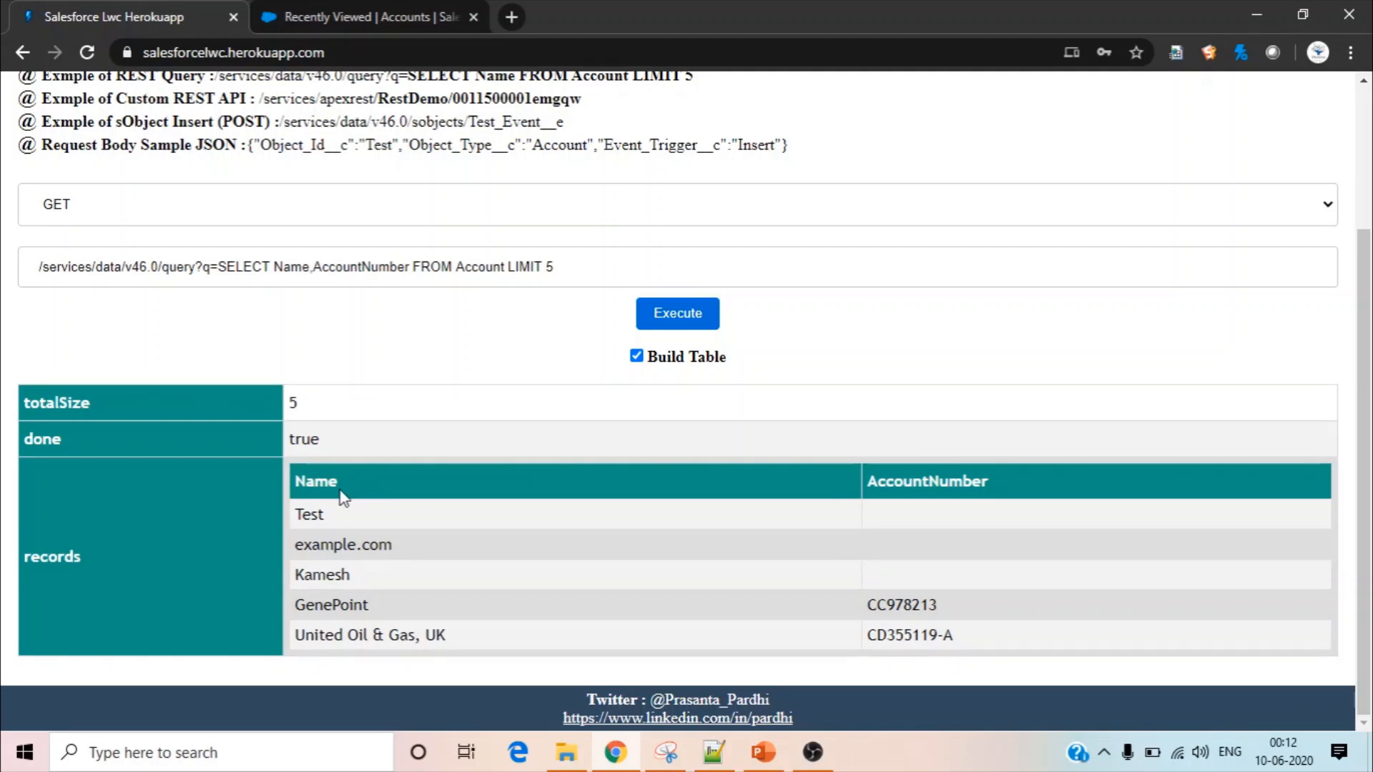
double_click(294, 268)
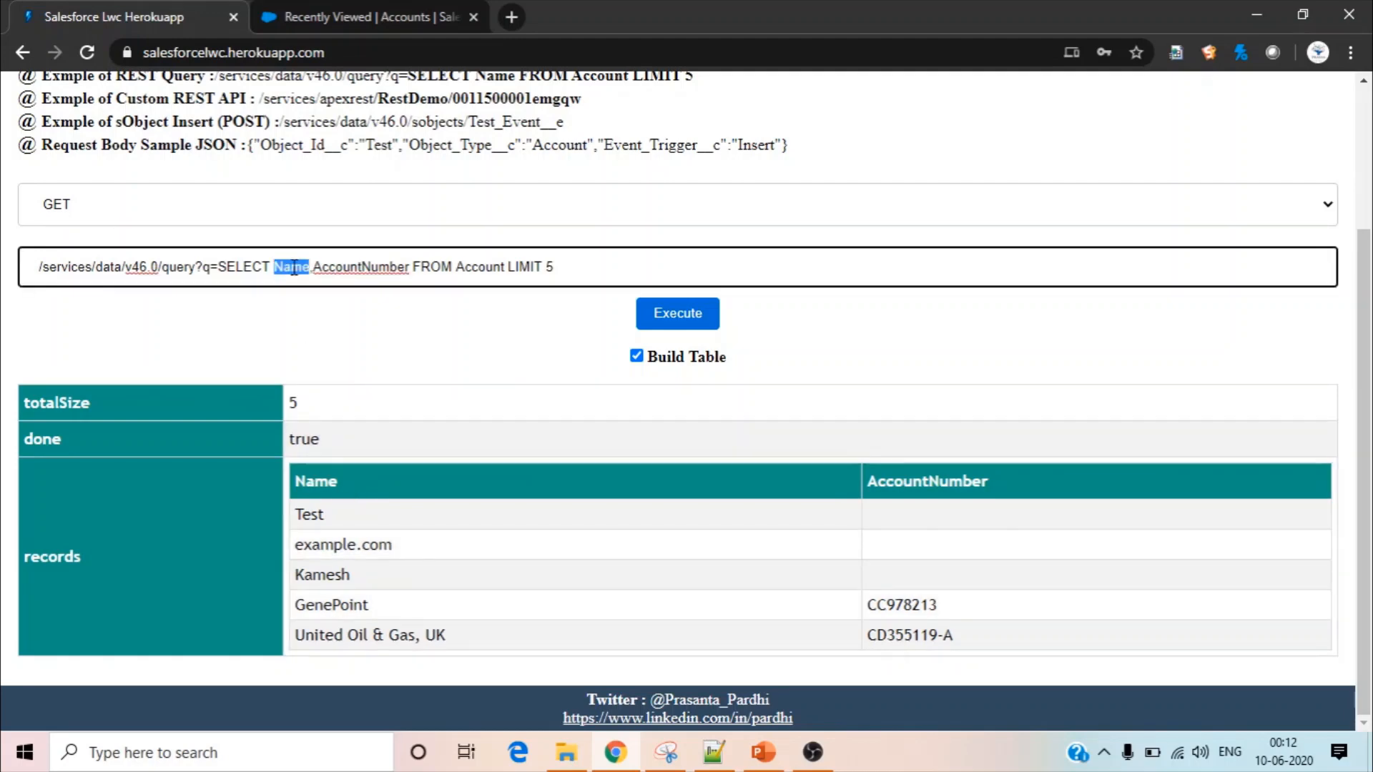
double_click(359, 267)
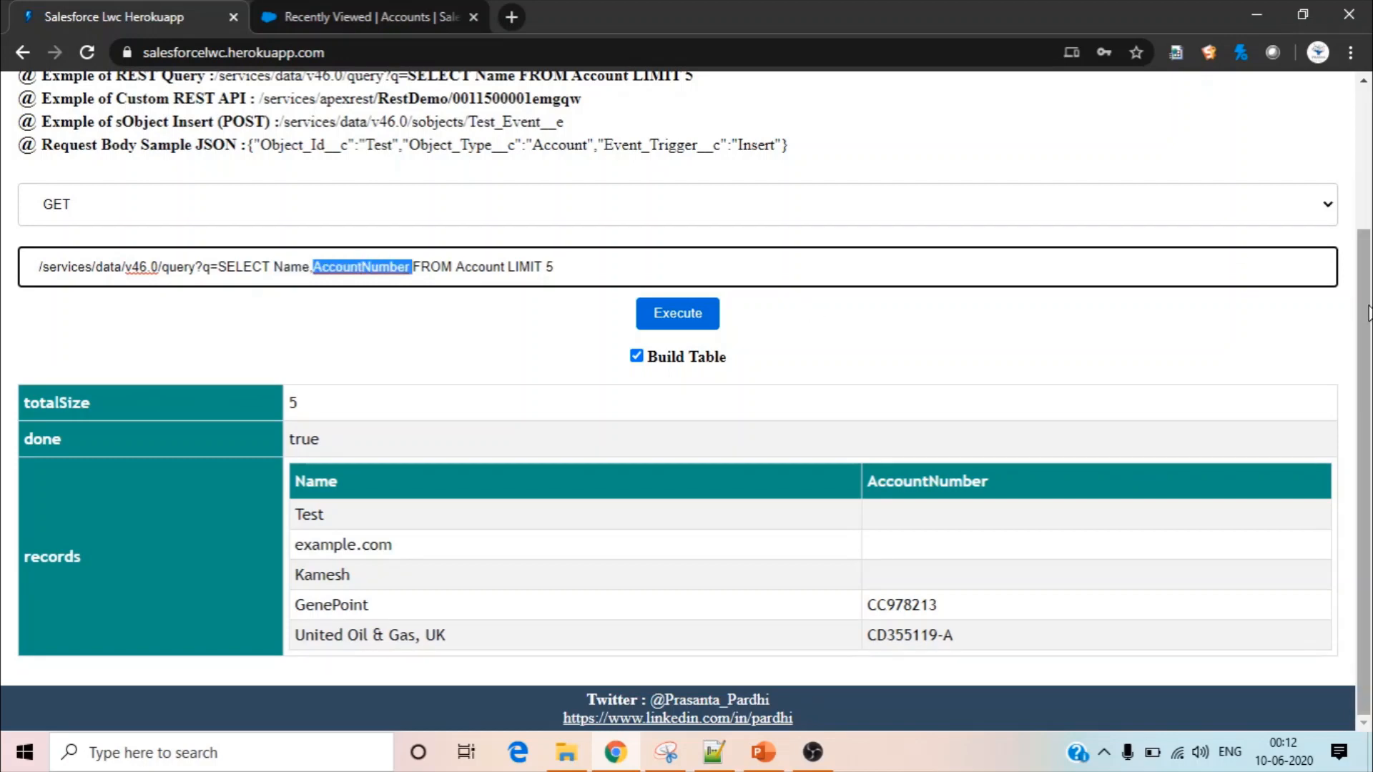
Set the request method to POST and copy the whole sample request body for /services/data/v46.0/composite/sobjects
scroll(1368, 313, up, 3)
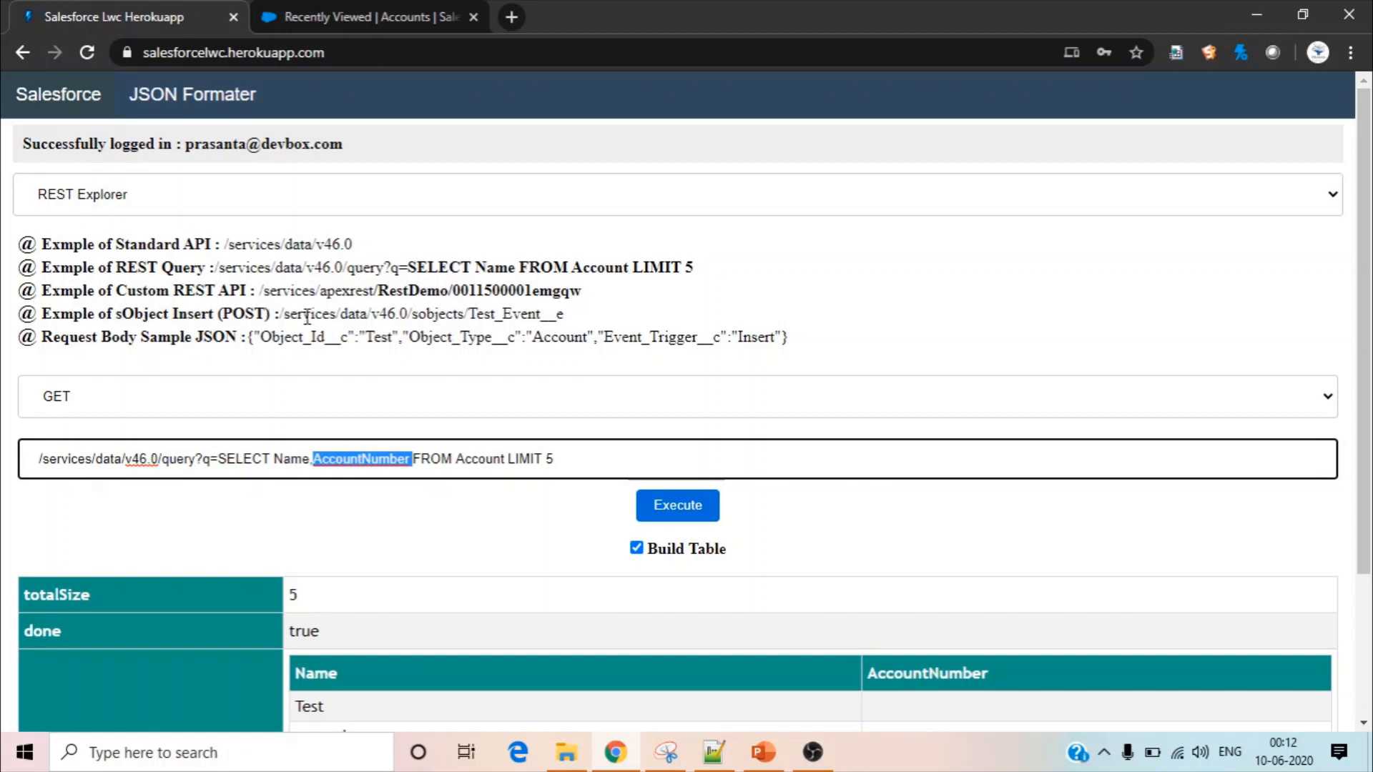
click(286, 383)
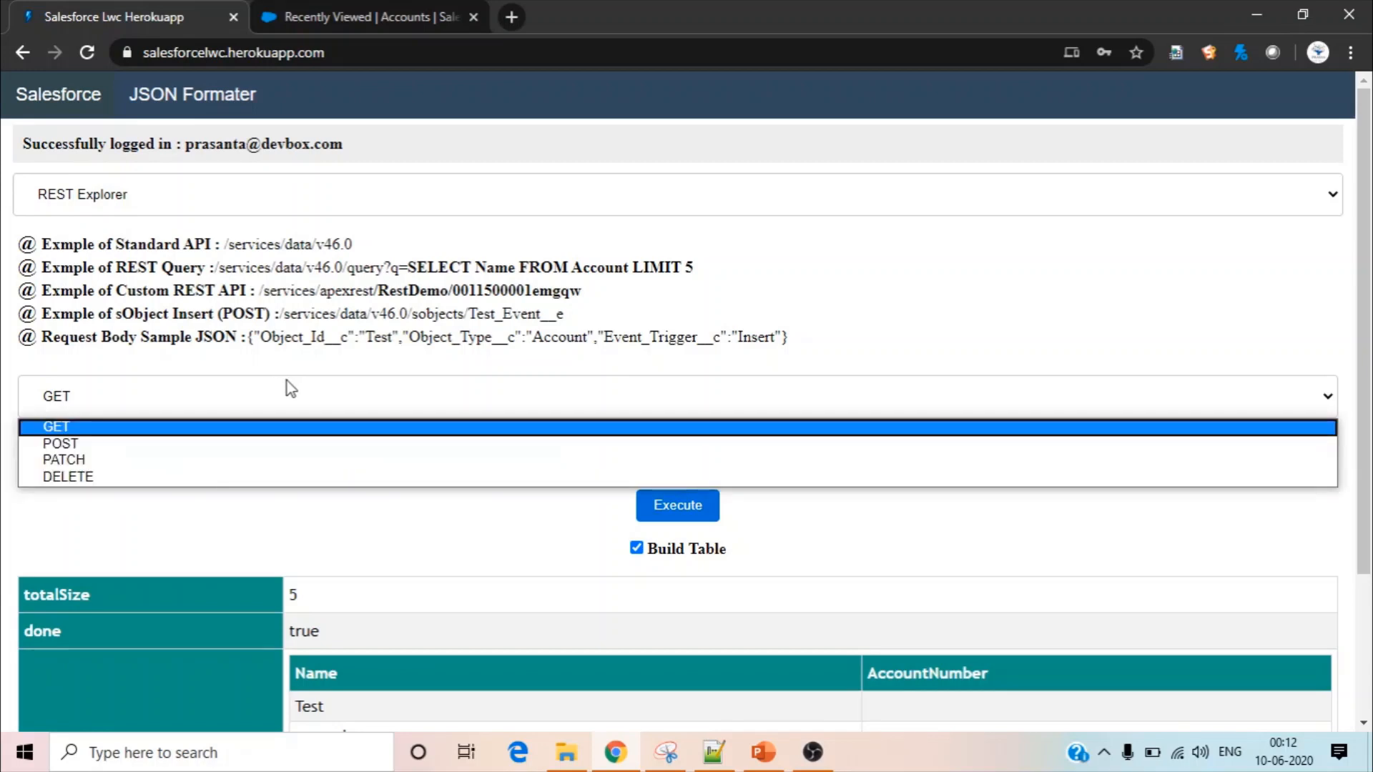
click(289, 444)
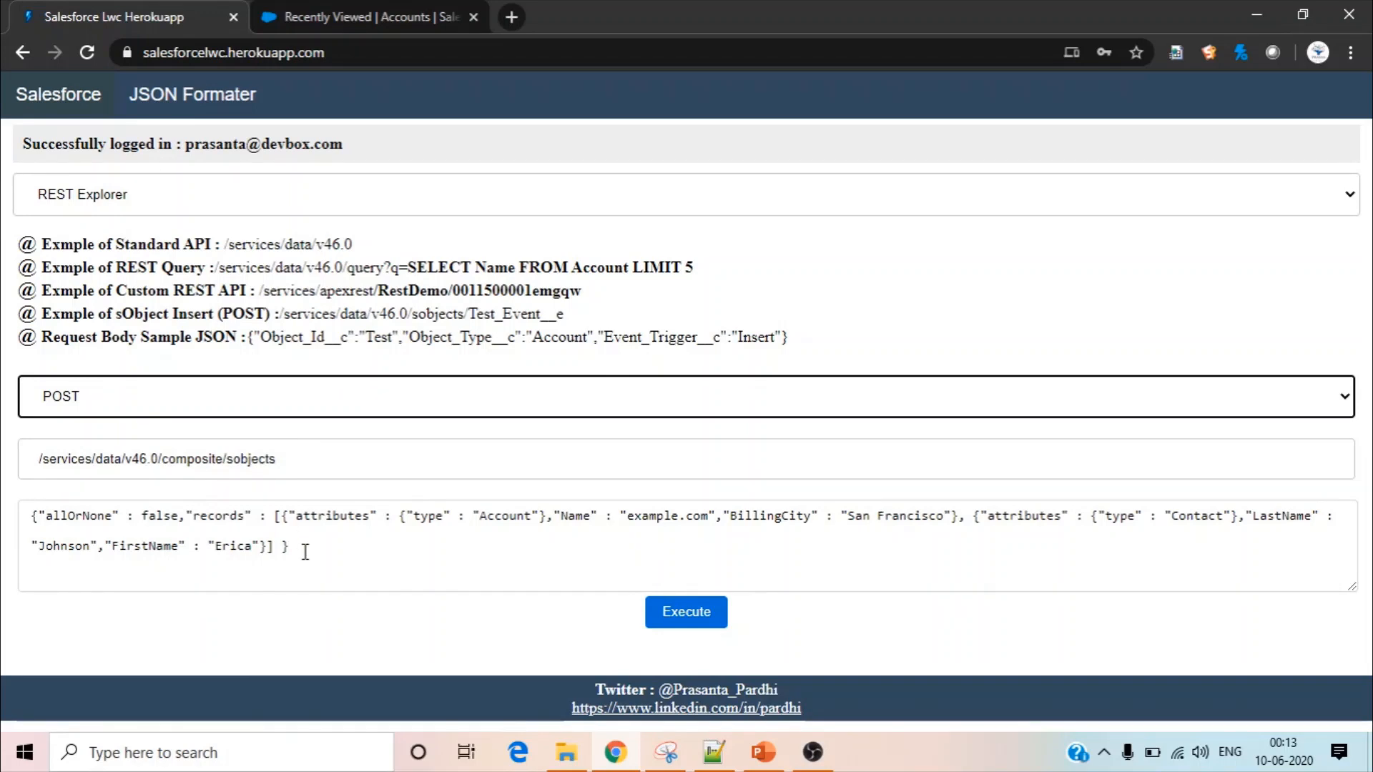
drag(305, 552, 3, 517)
key(ctrl+c)
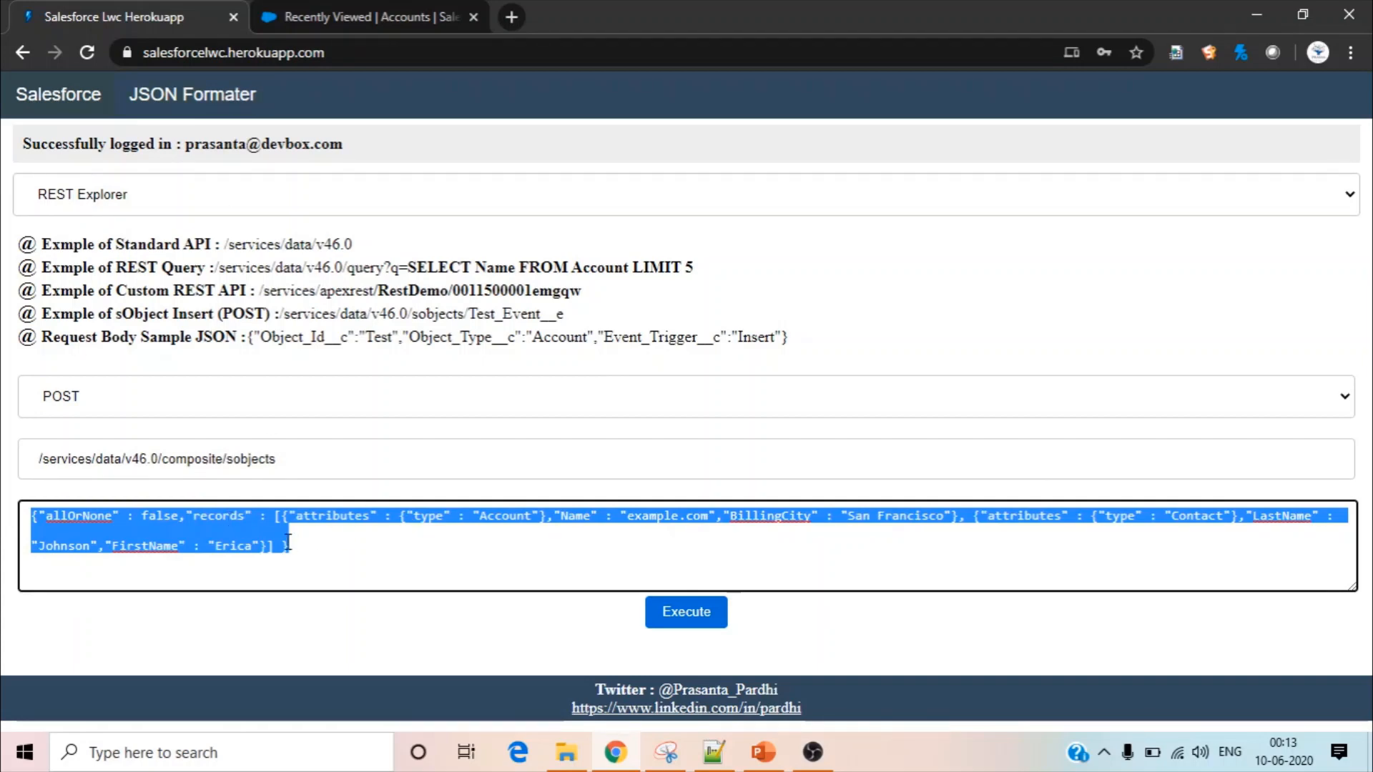
Open JSON Formater, paste the copied request body into it and format the JSON
click(192, 98)
click(118, 214)
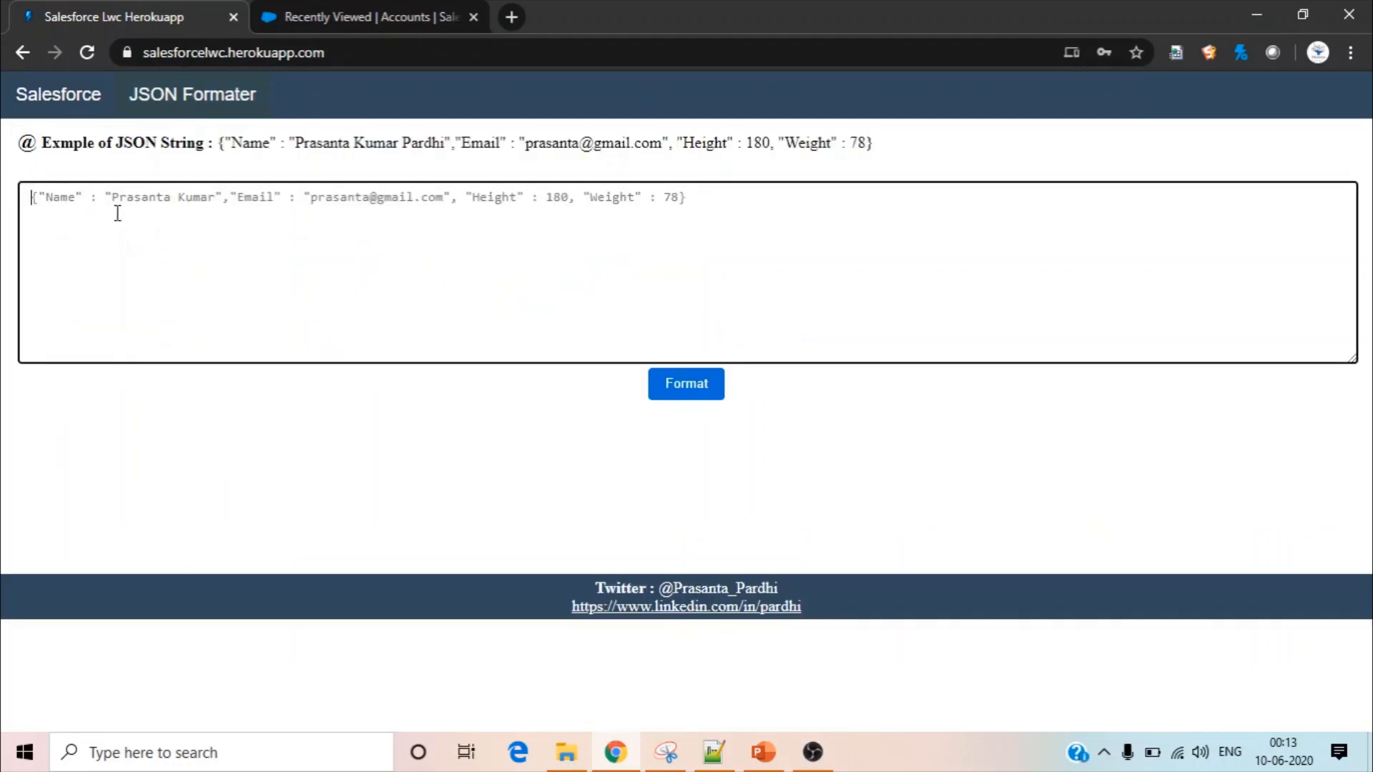
key(ctrl+v)
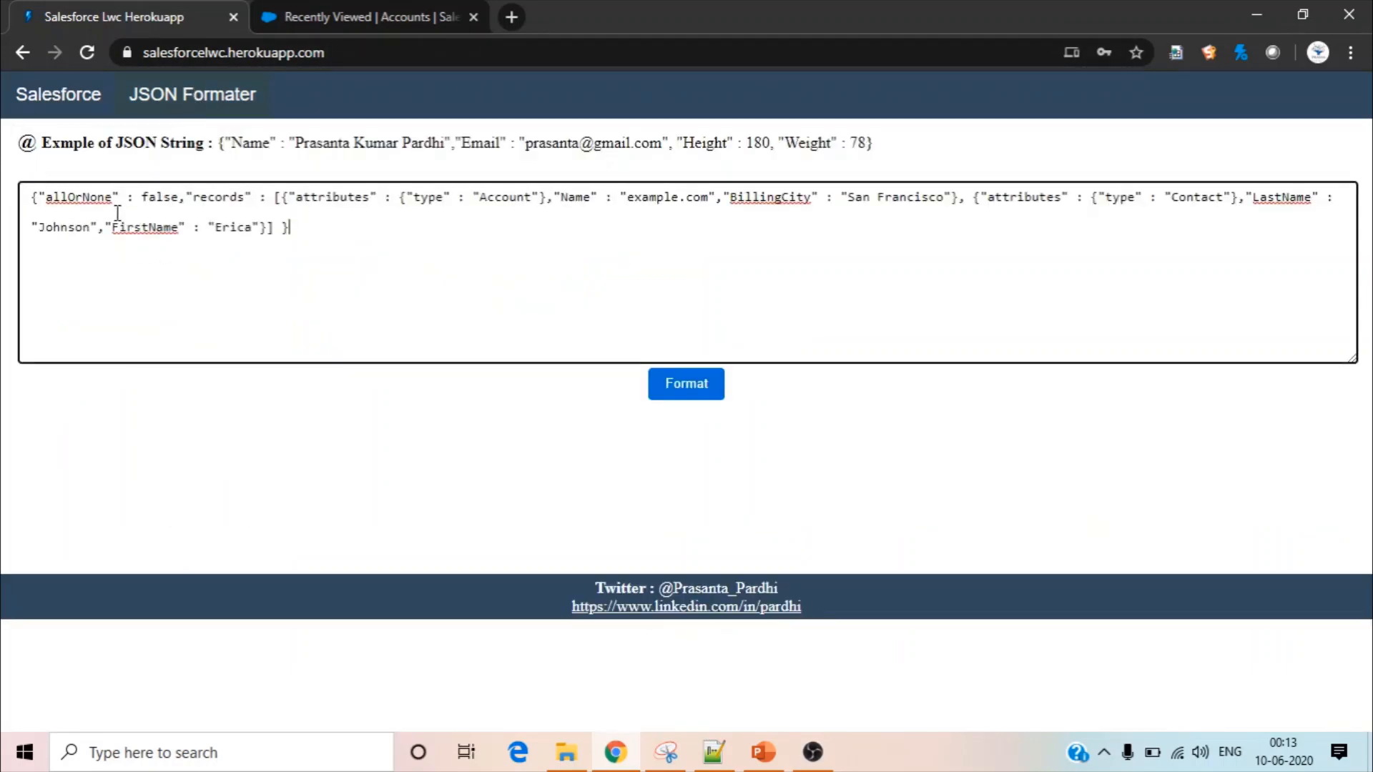
click(696, 381)
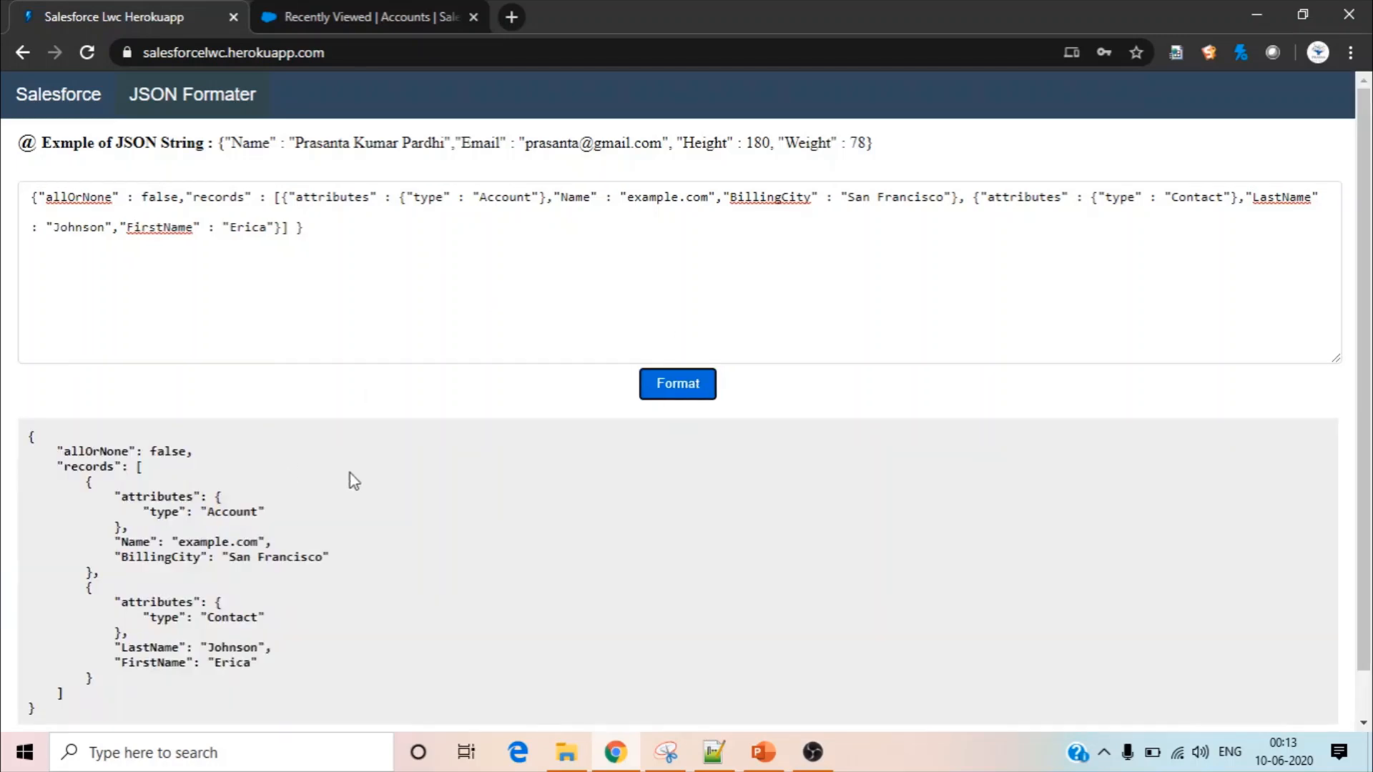
Examine the formatted JSON's Account and Contact types and the Name, BillingCity, LastName and FirstName fields of the two records
click(350, 473)
double_click(219, 507)
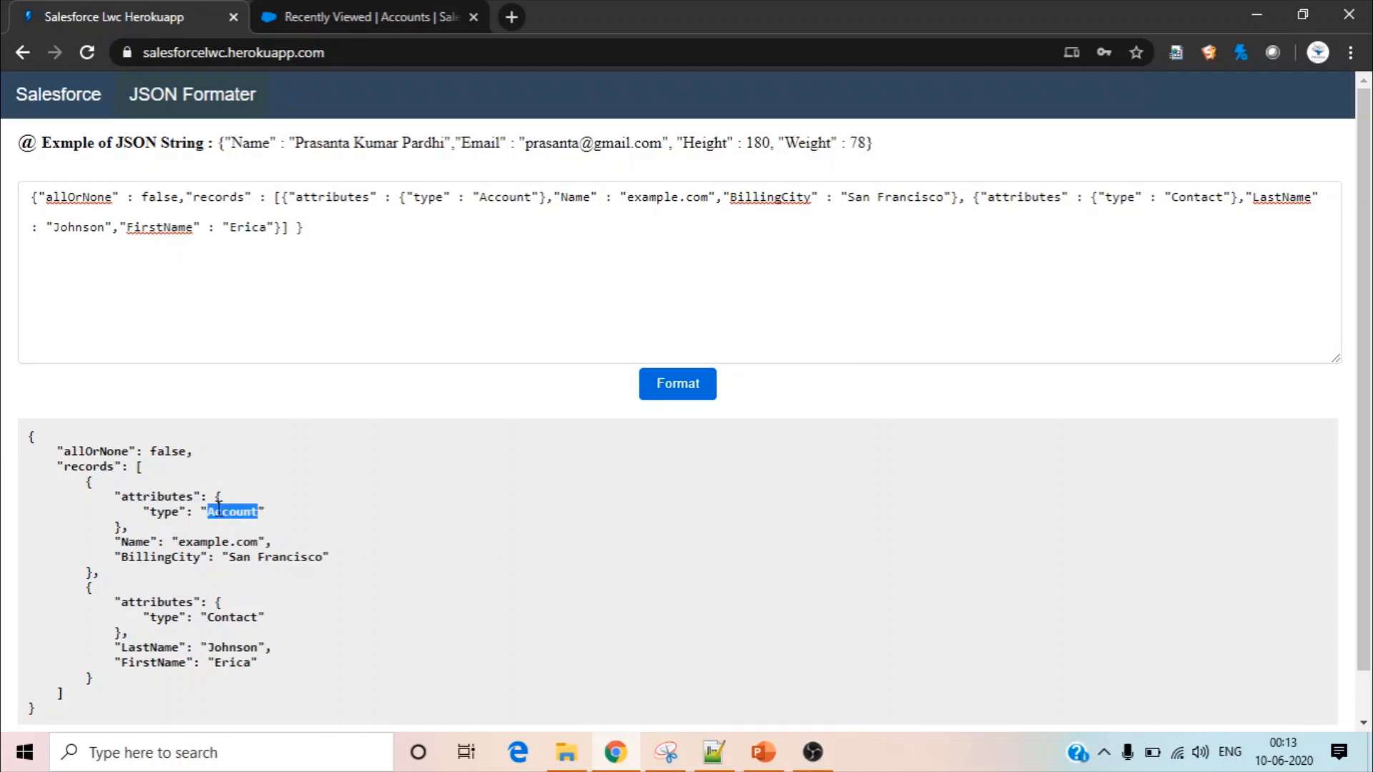
double_click(140, 542)
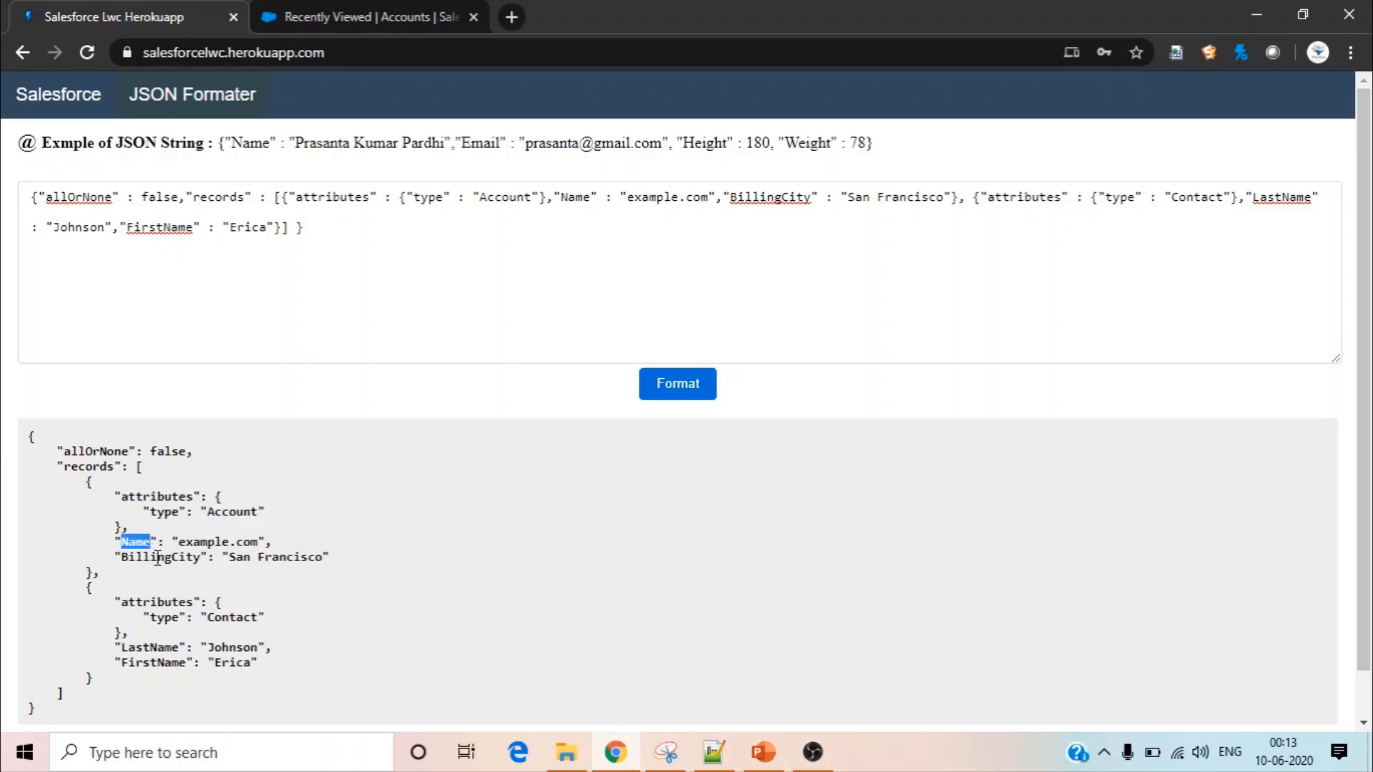
double_click(158, 559)
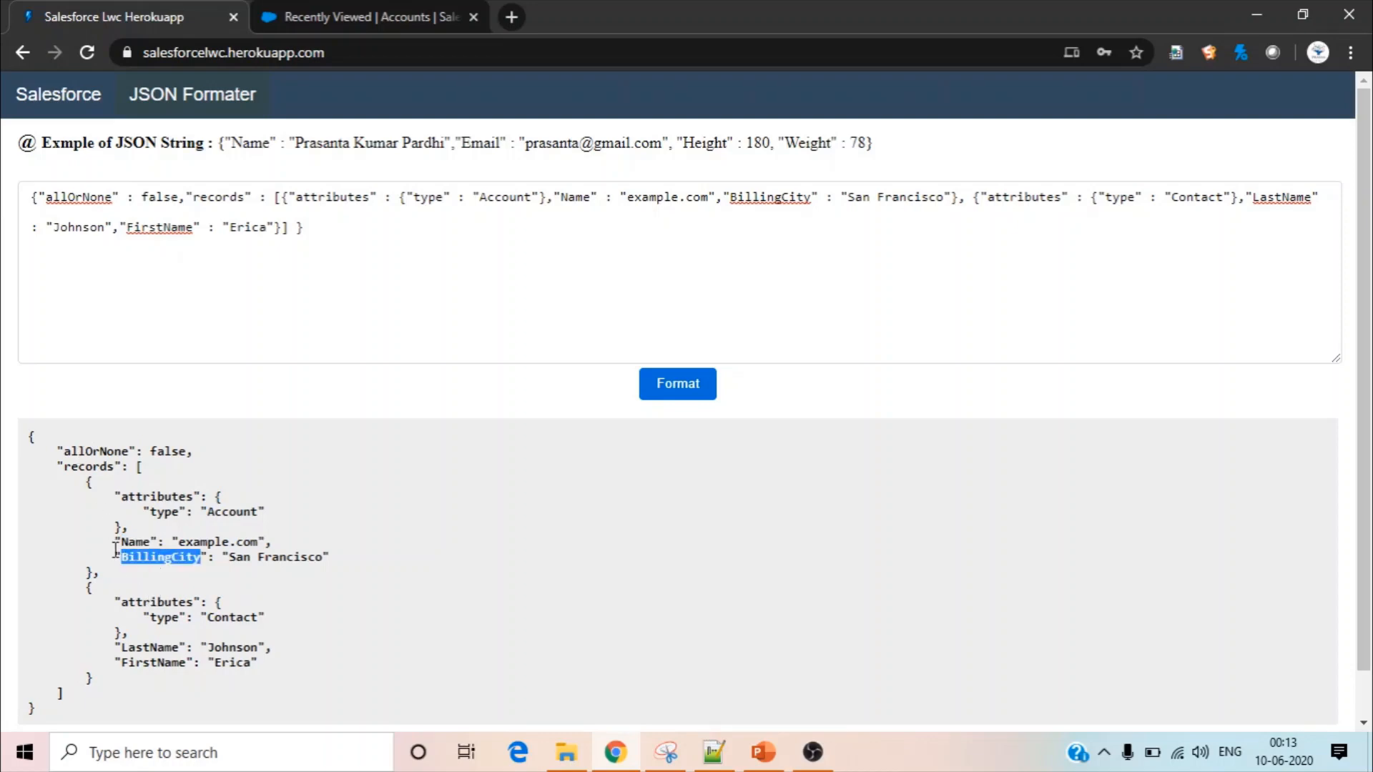
double_click(235, 618)
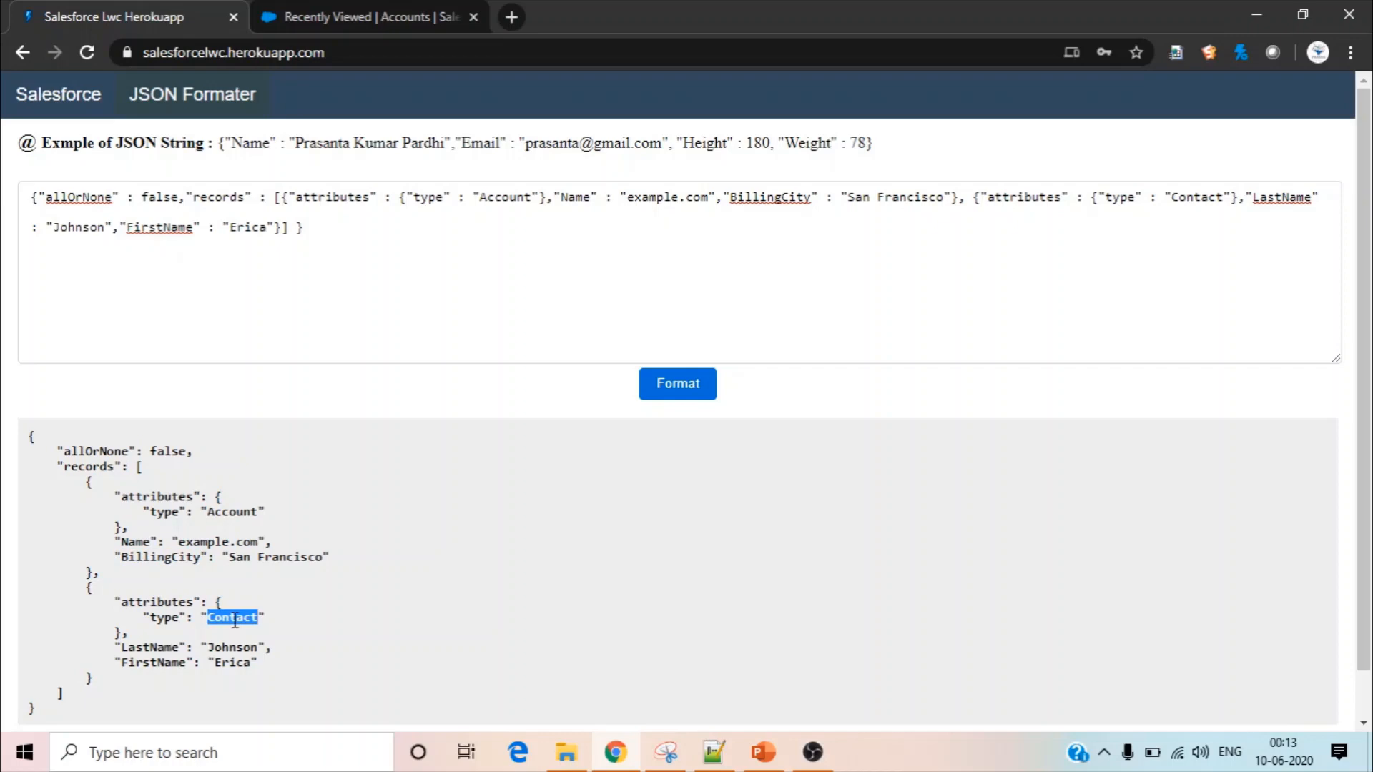
double_click(230, 648)
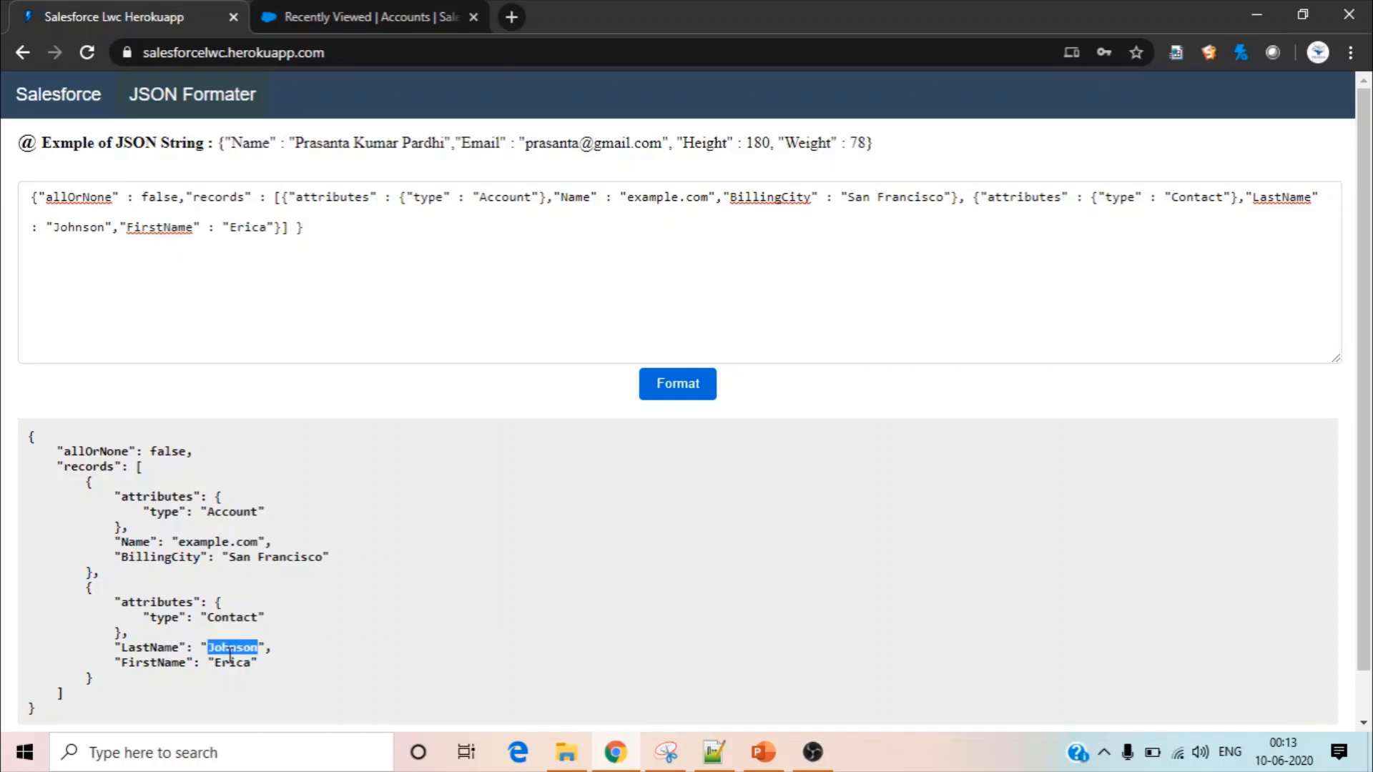
double_click(228, 664)
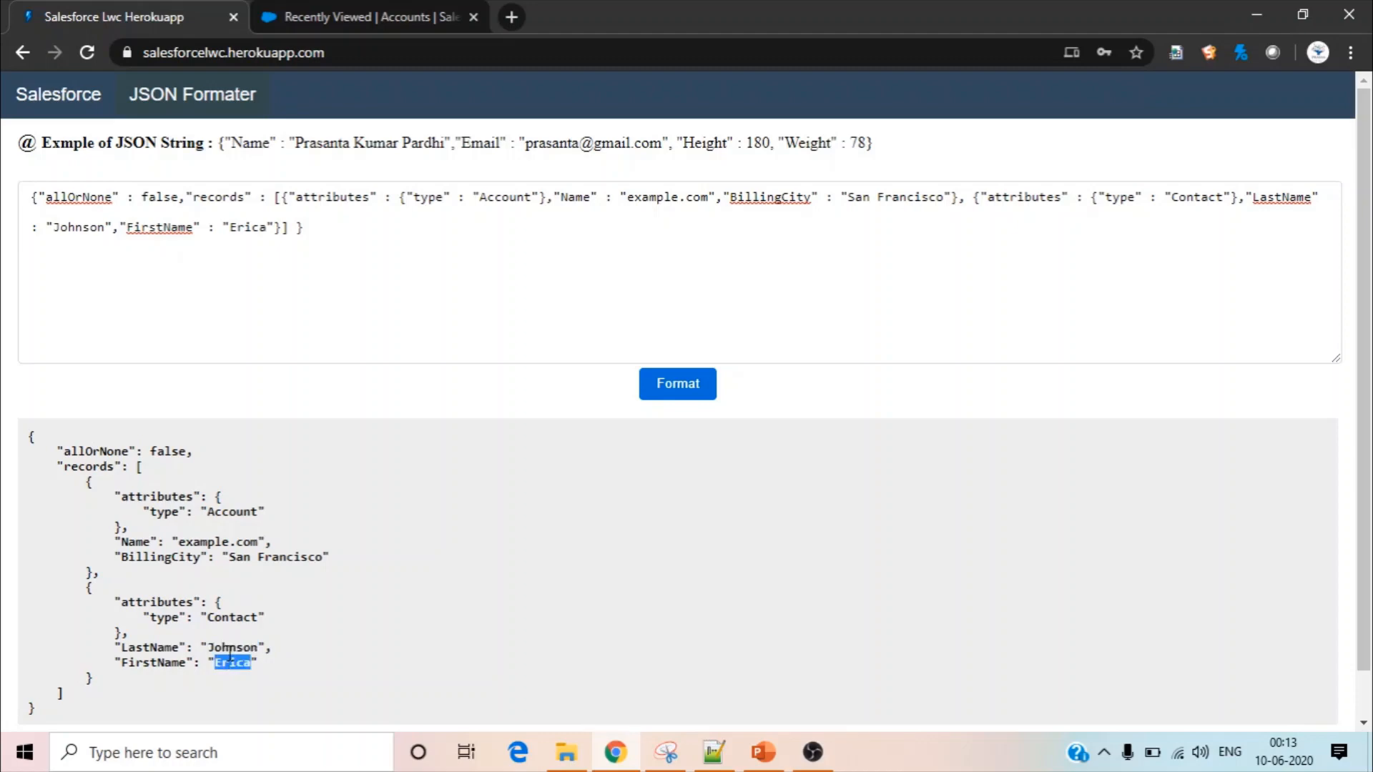
double_click(230, 647)
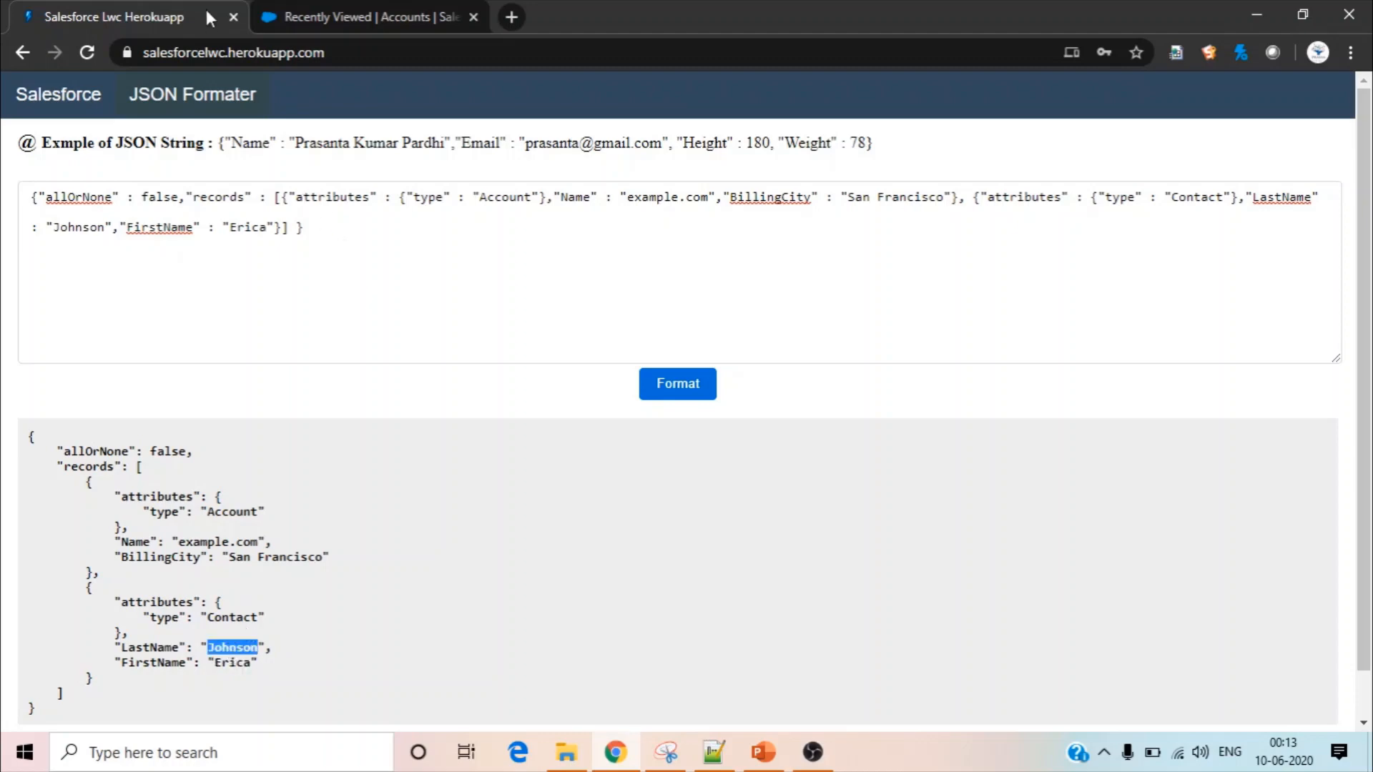
Return to REST Explorer, execute the POST request and check the record ids in the response
click(365, 16)
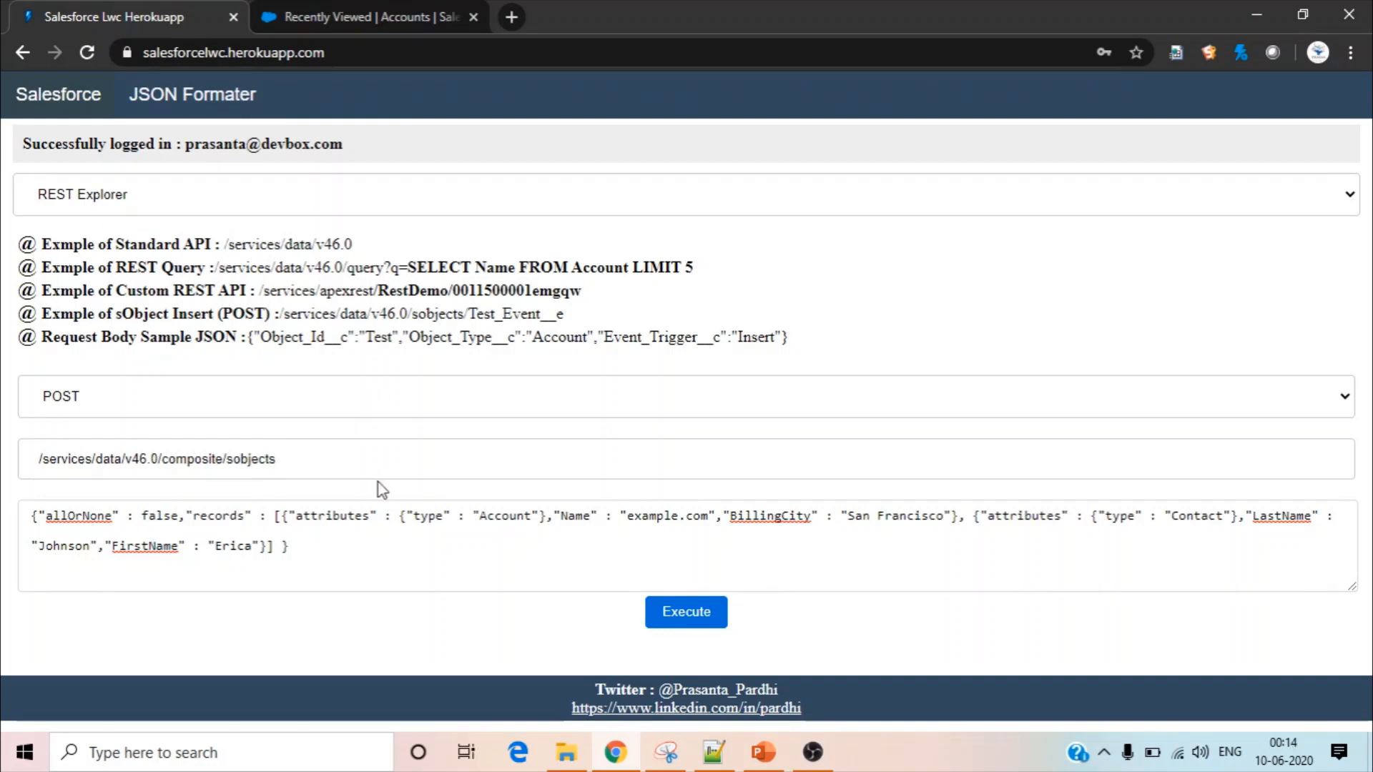
click(690, 626)
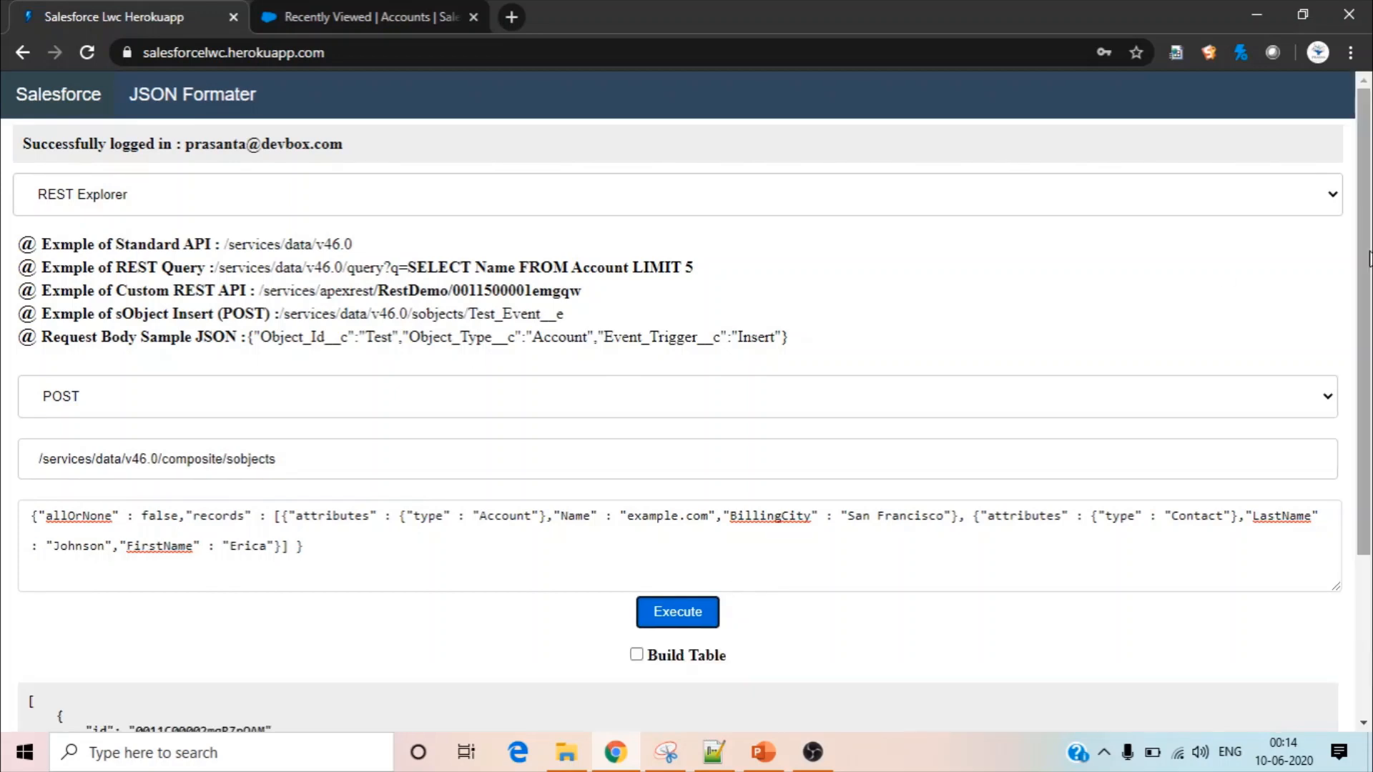
scroll(1367, 246, down, 3)
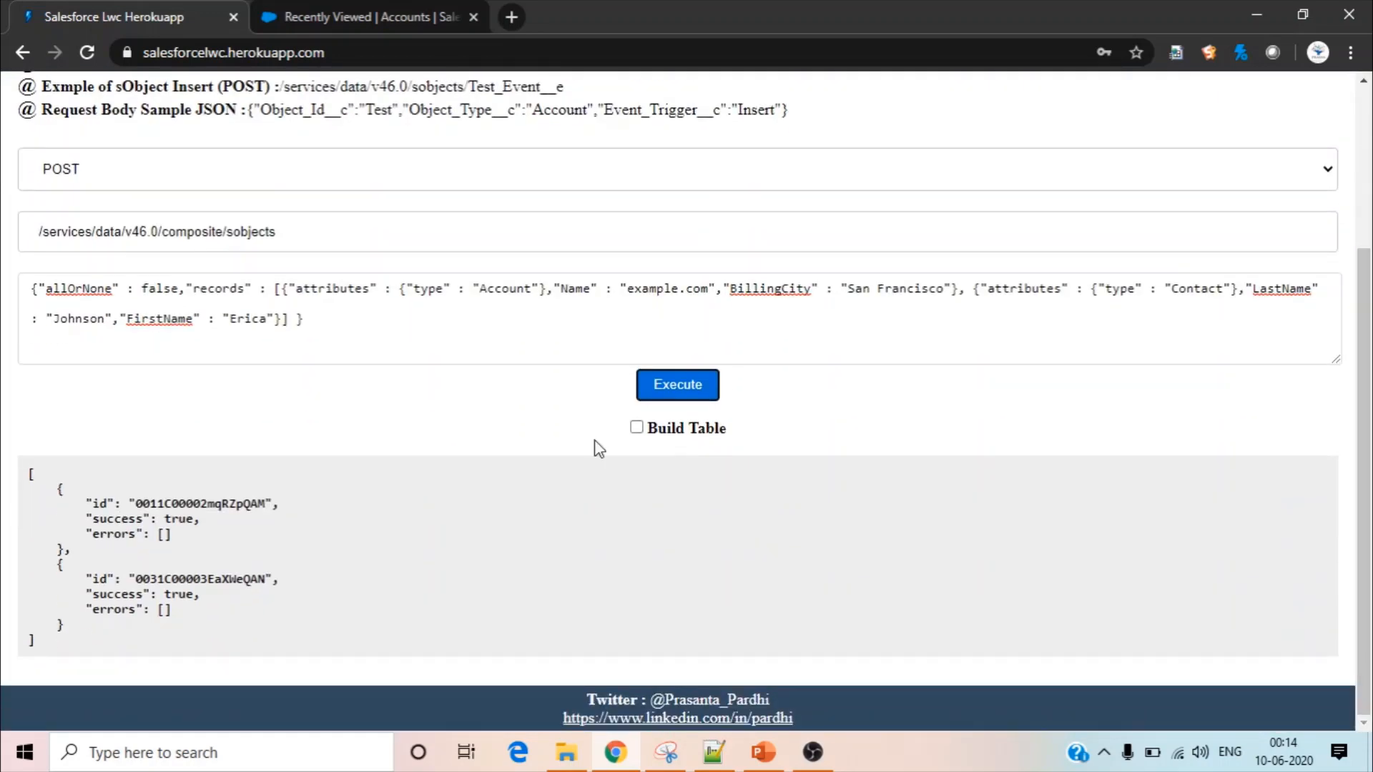
double_click(211, 496)
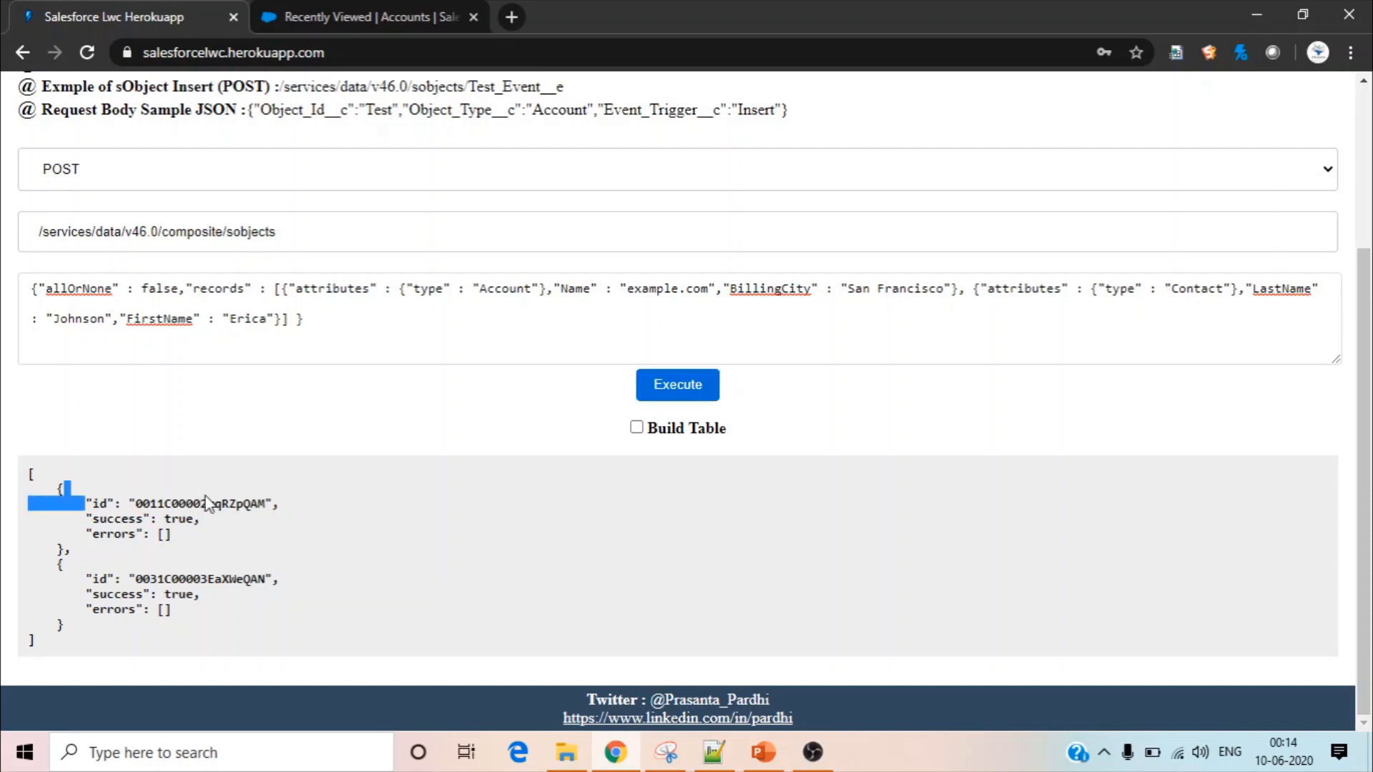
double_click(214, 503)
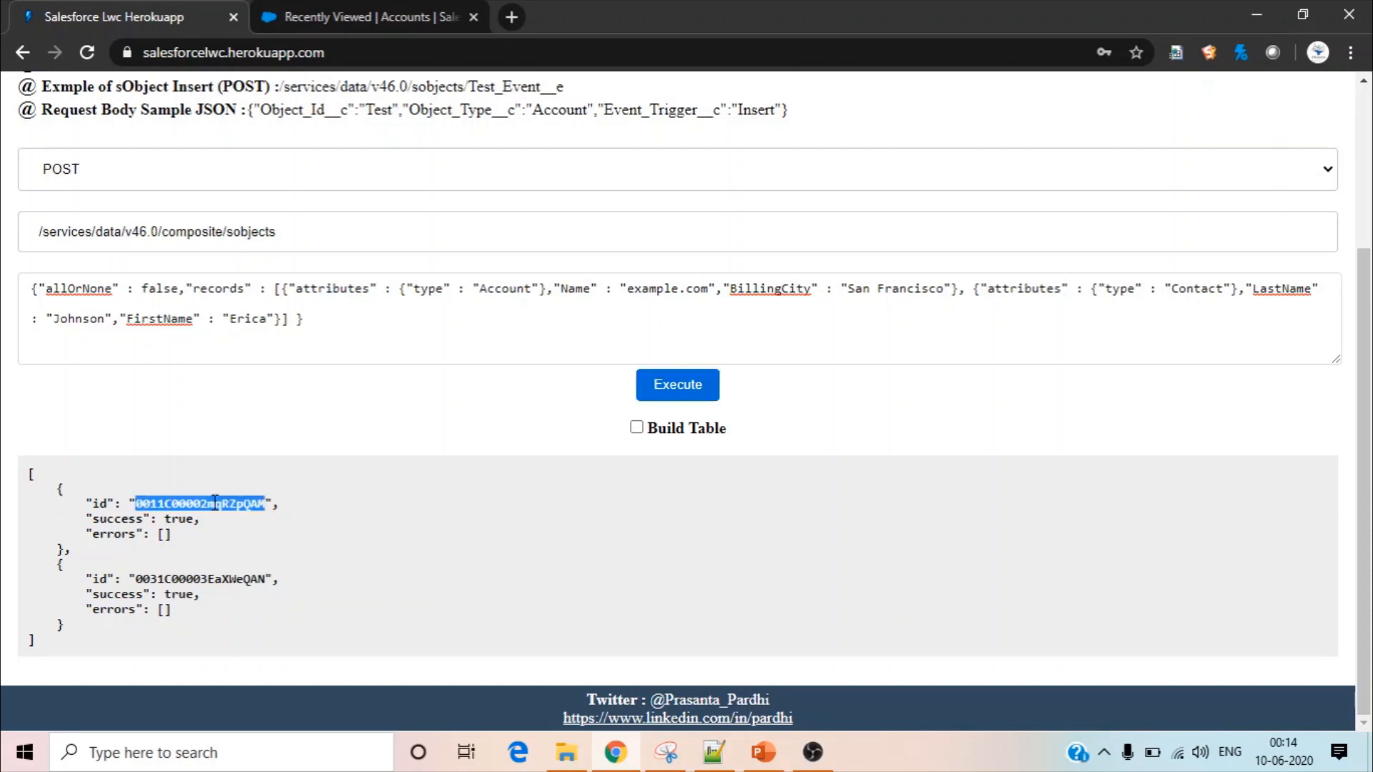
double_click(223, 578)
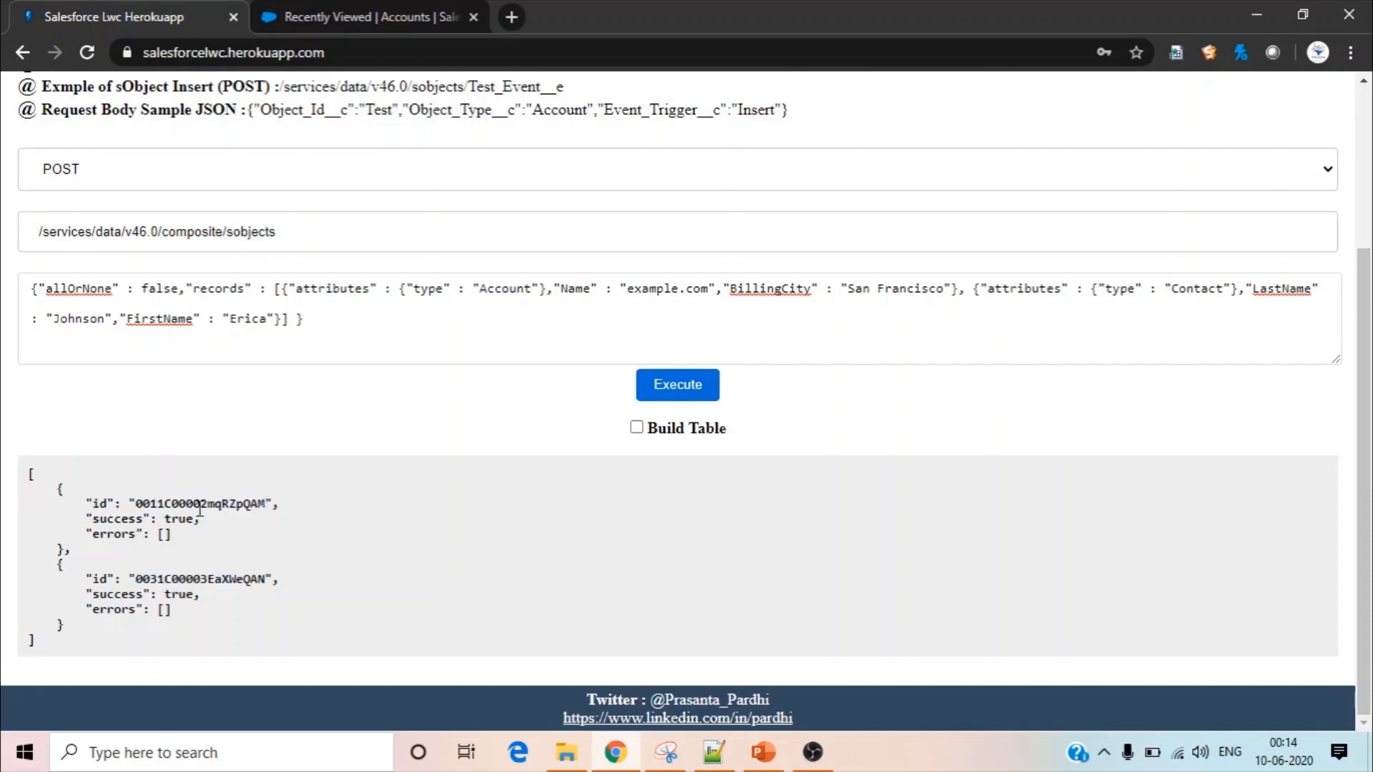
Copy the first record's id from the response and replace the text in the JSON Formater input with it
double_click(201, 504)
key(ctrl+c)
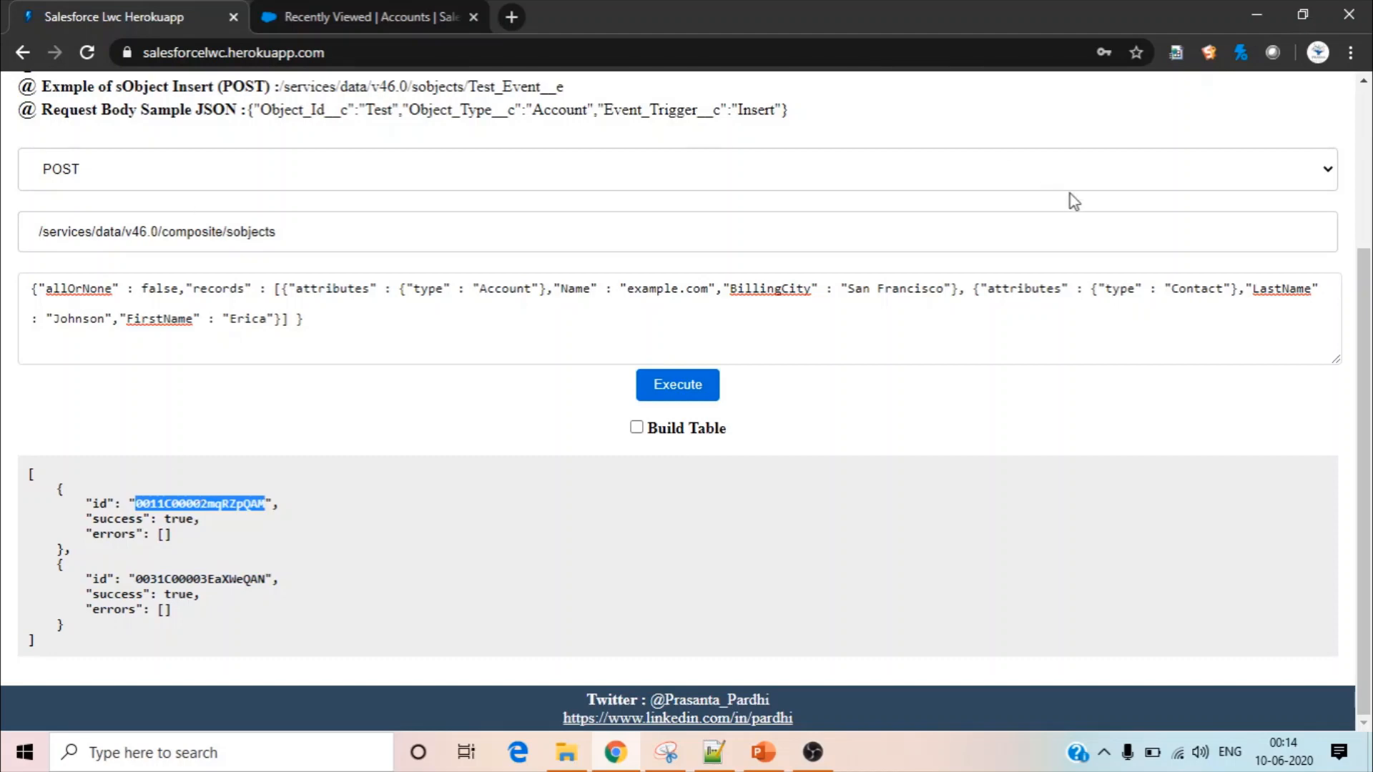
drag(1365, 289, 1316, 128)
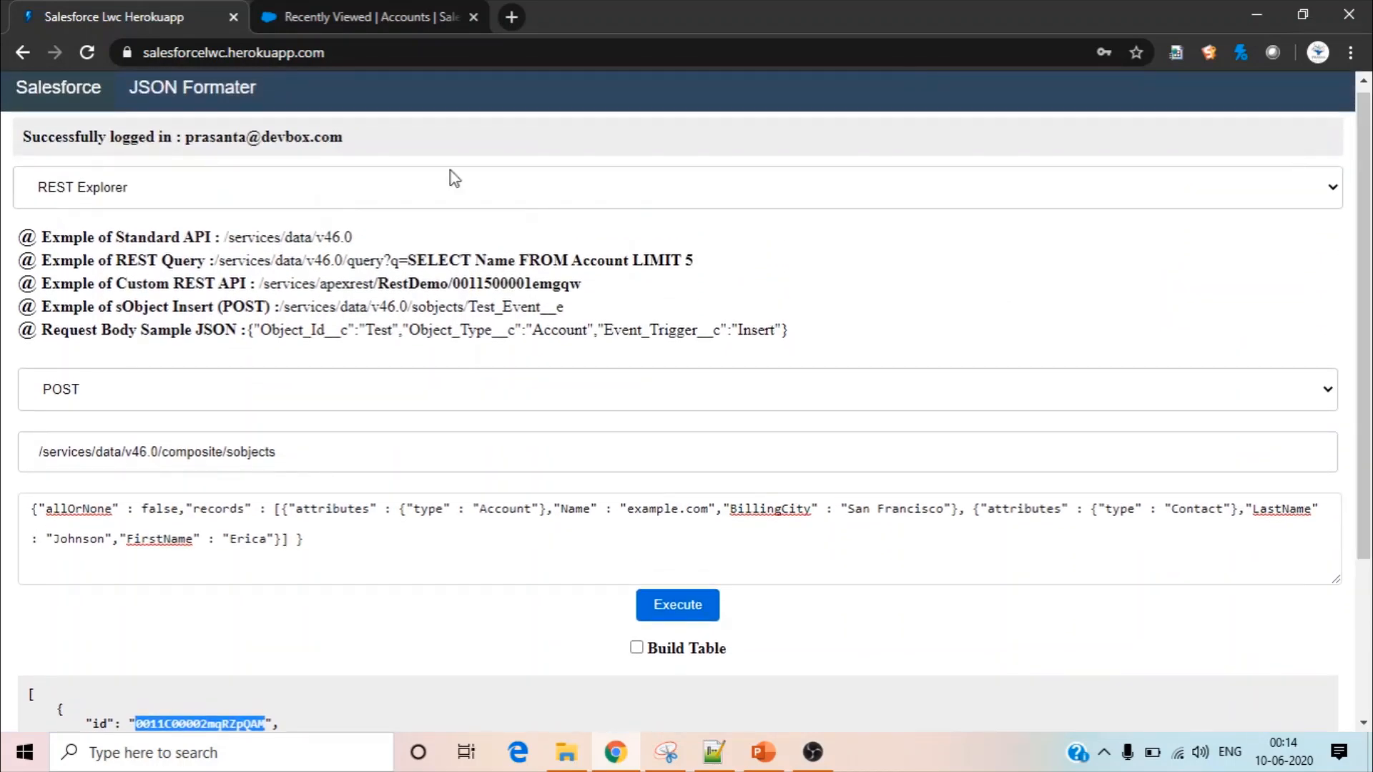
click(201, 98)
drag(306, 219, 4, 171)
key(ctrl+v)
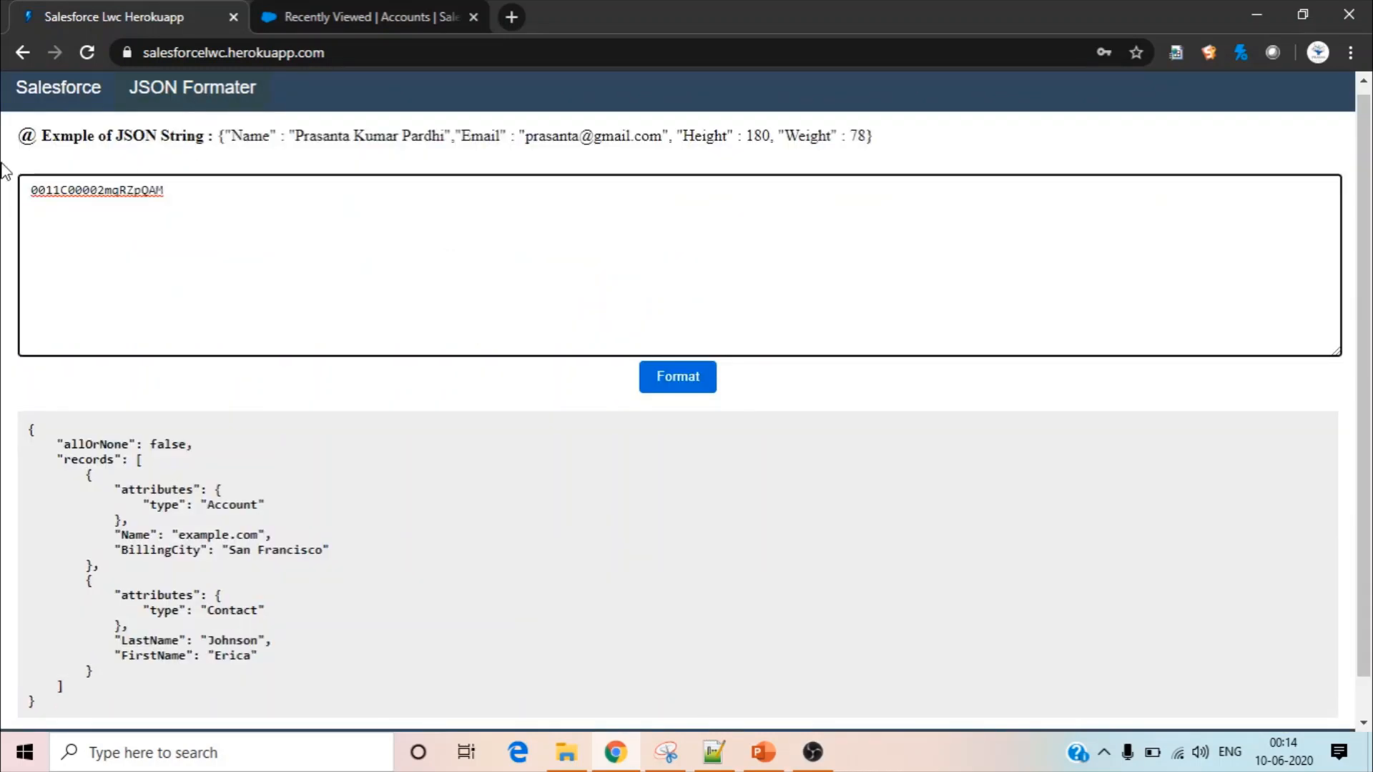
text(,)
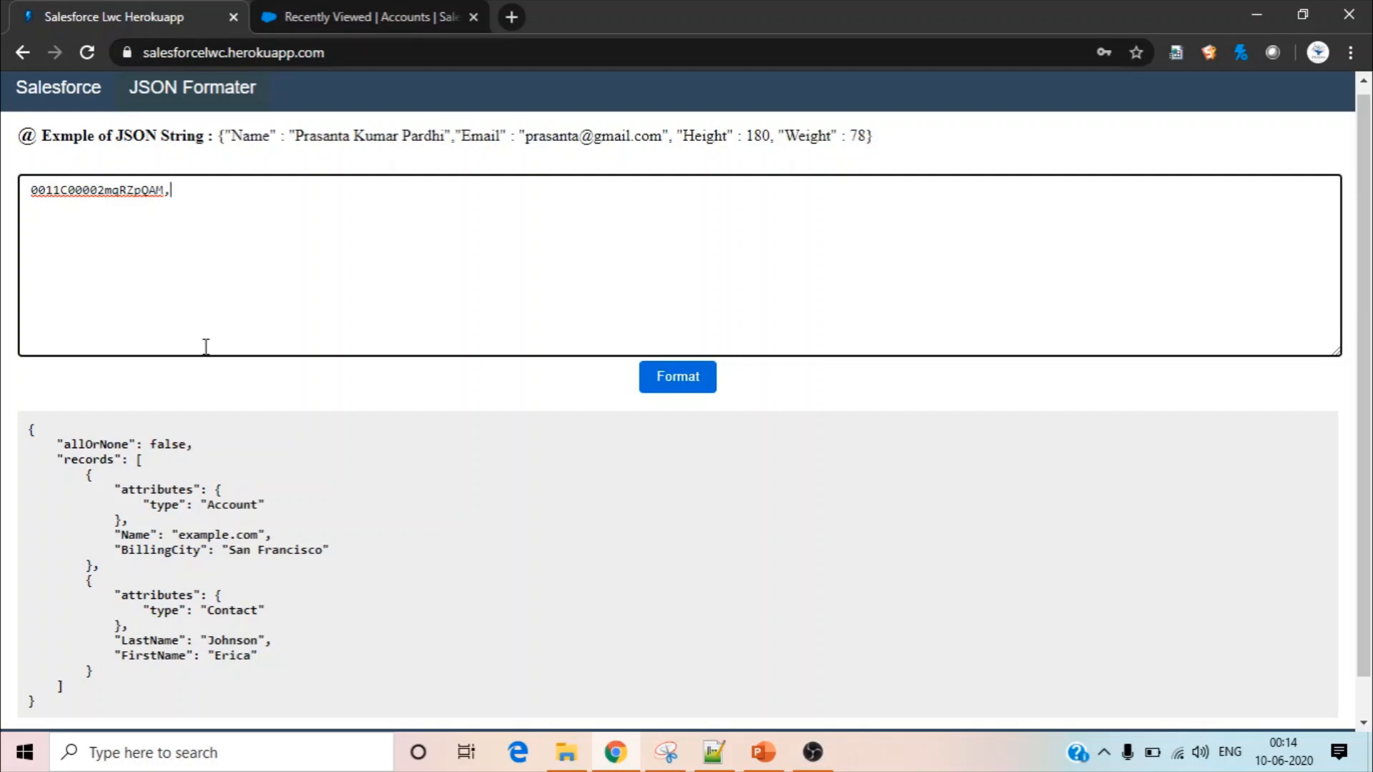
key(BackSpace)
Copy the second record's id from the REST Explorer response and append it after the first id in JSON Formater
click(86, 91)
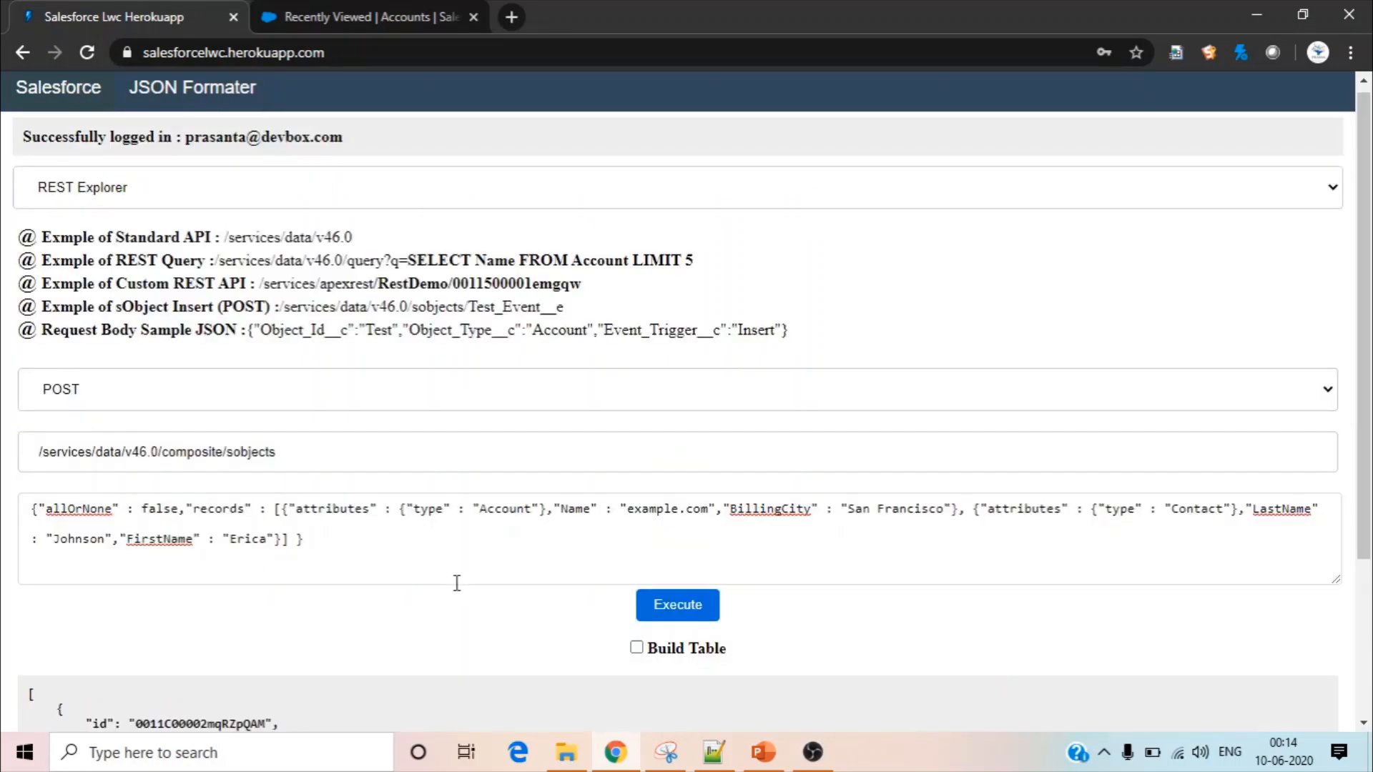
scroll(1365, 404, down, 3)
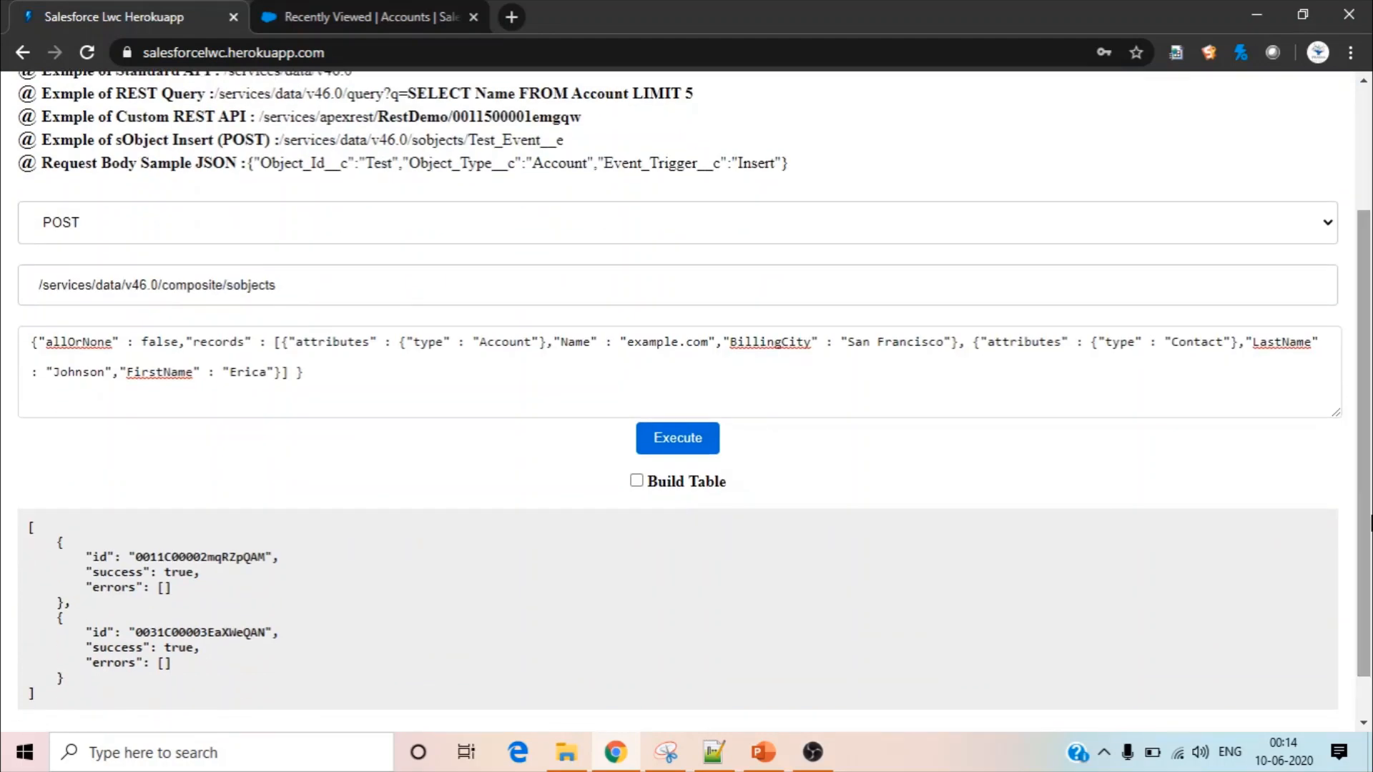
double_click(227, 626)
key(ctrl+c)
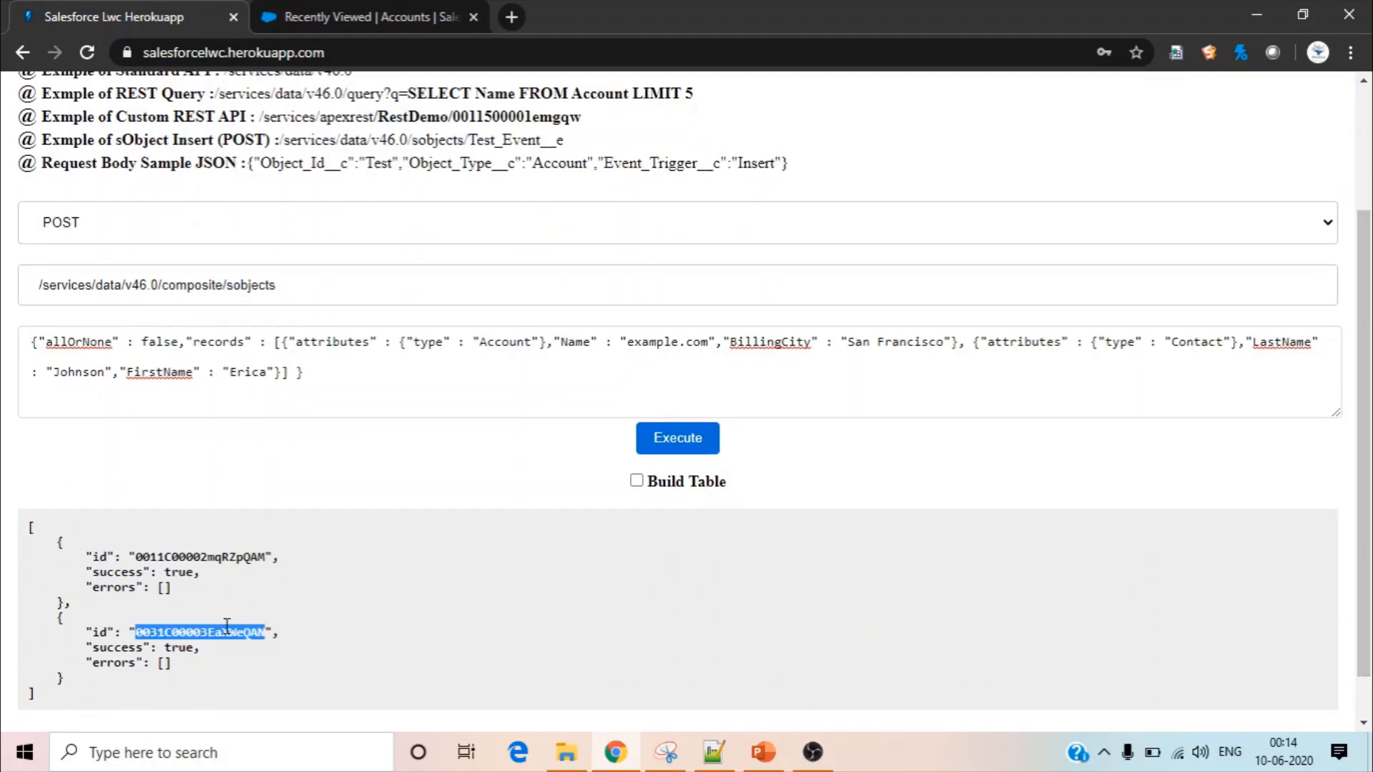
scroll(1367, 294, up, 3)
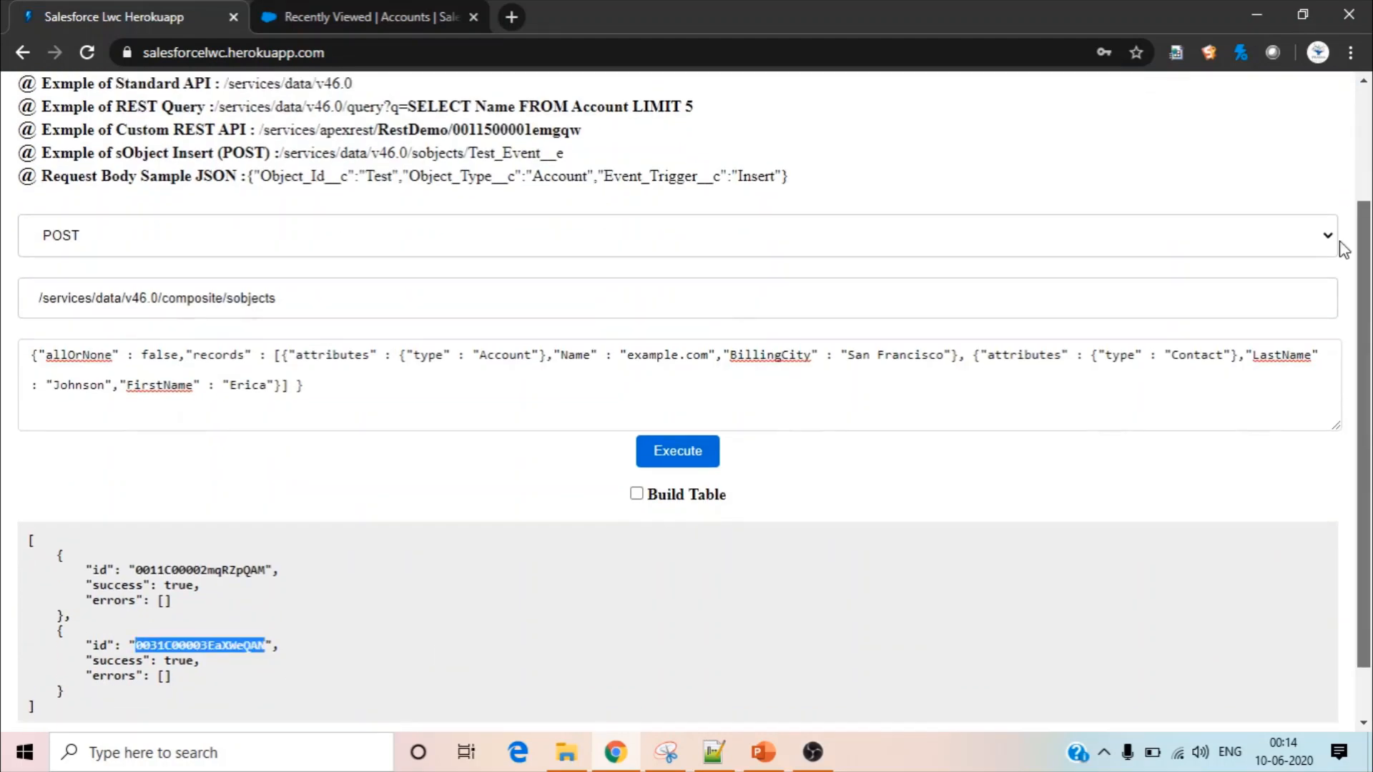
click(192, 100)
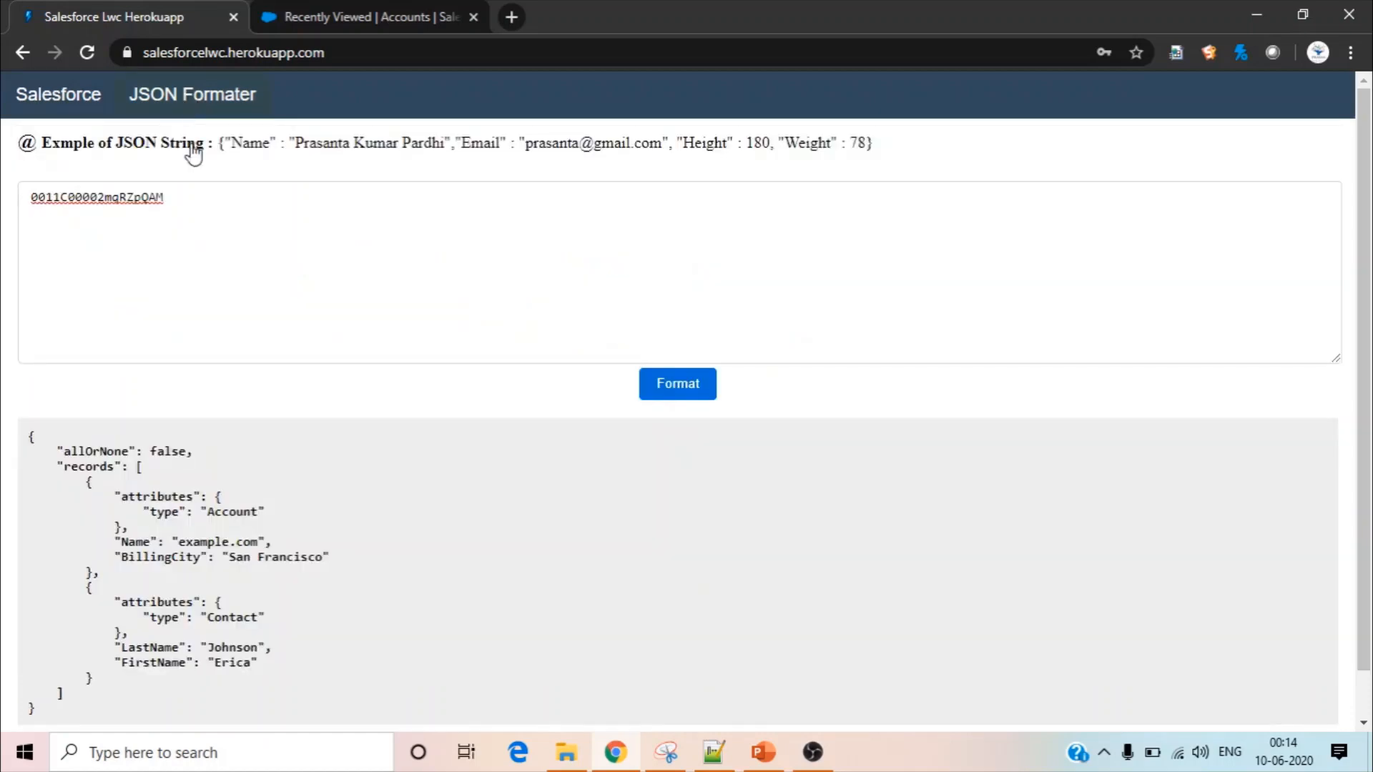
click(201, 194)
key(ctrl+v)
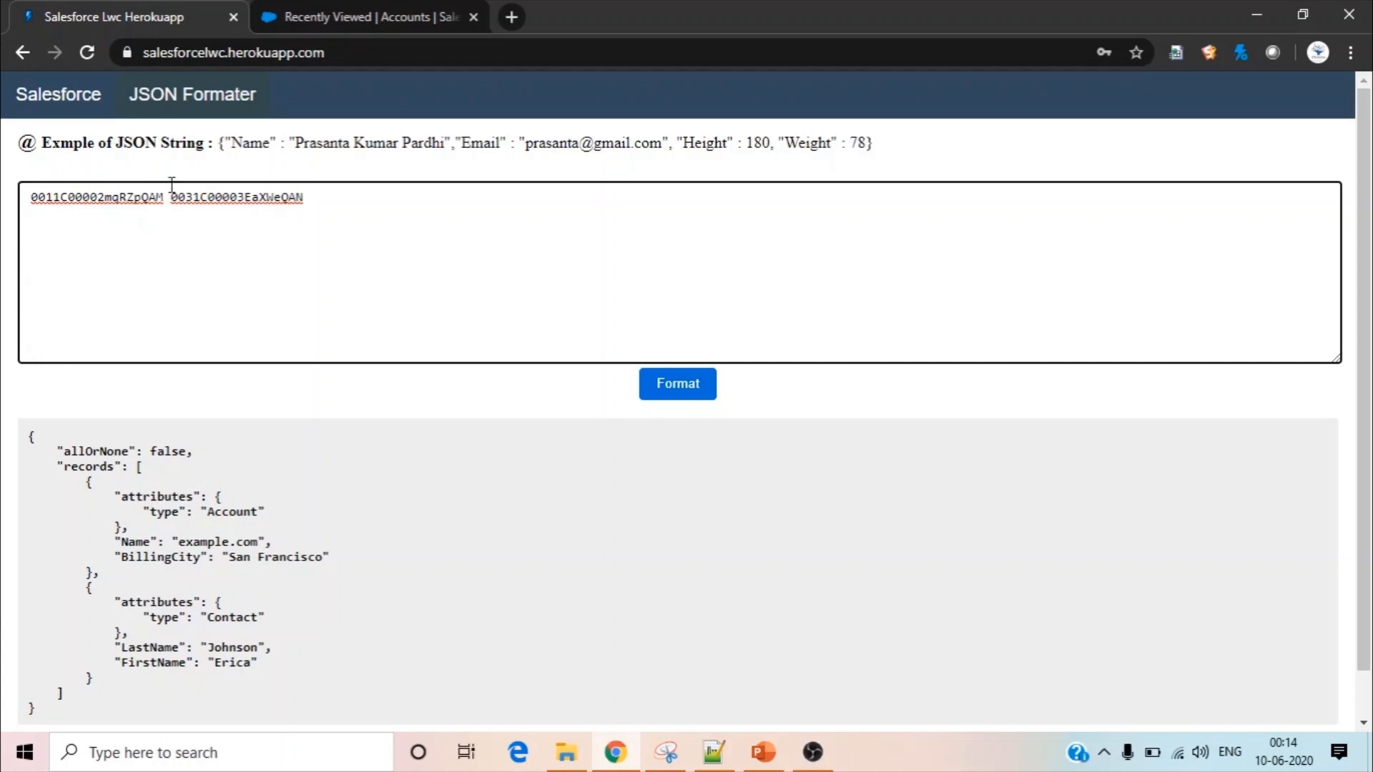
Set the REST Explorer request method to PATCH and locate the Account id in the sample request body
click(60, 95)
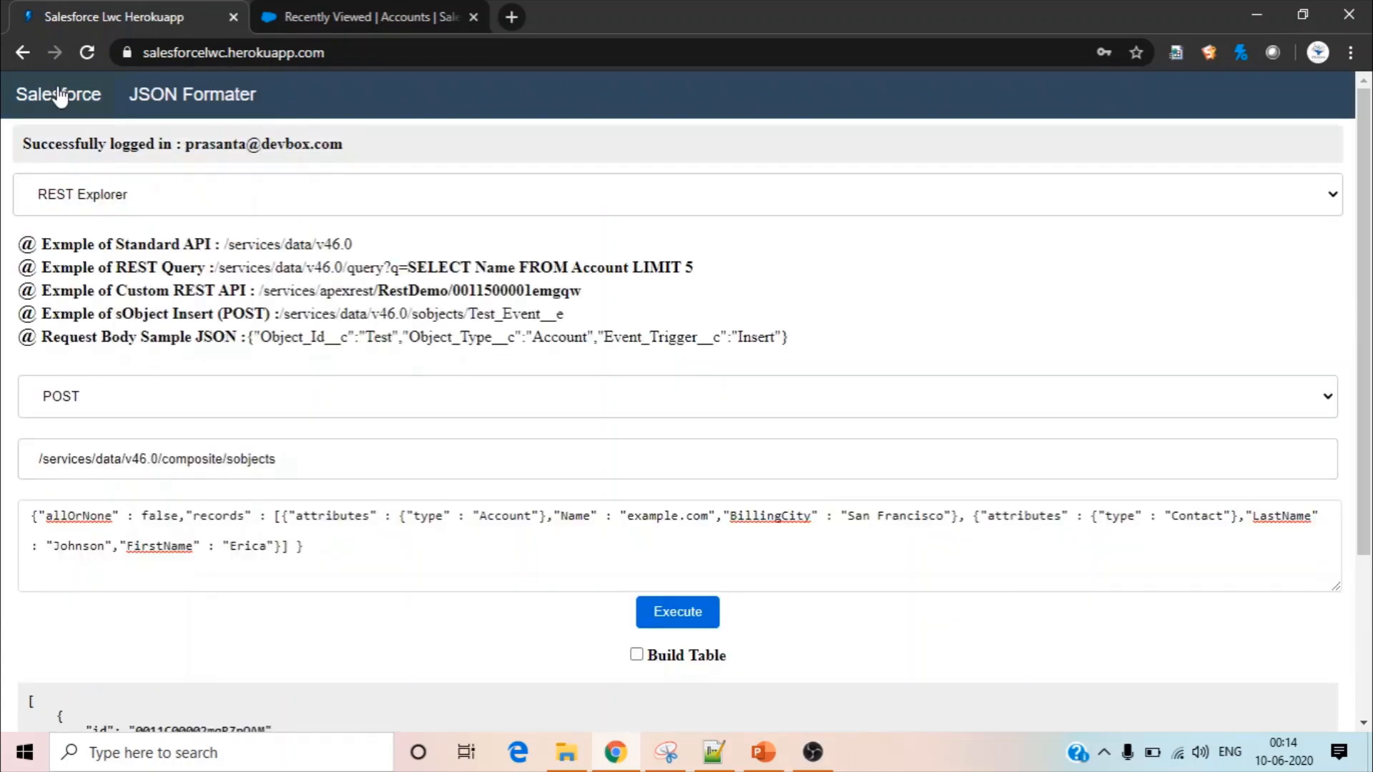
click(240, 396)
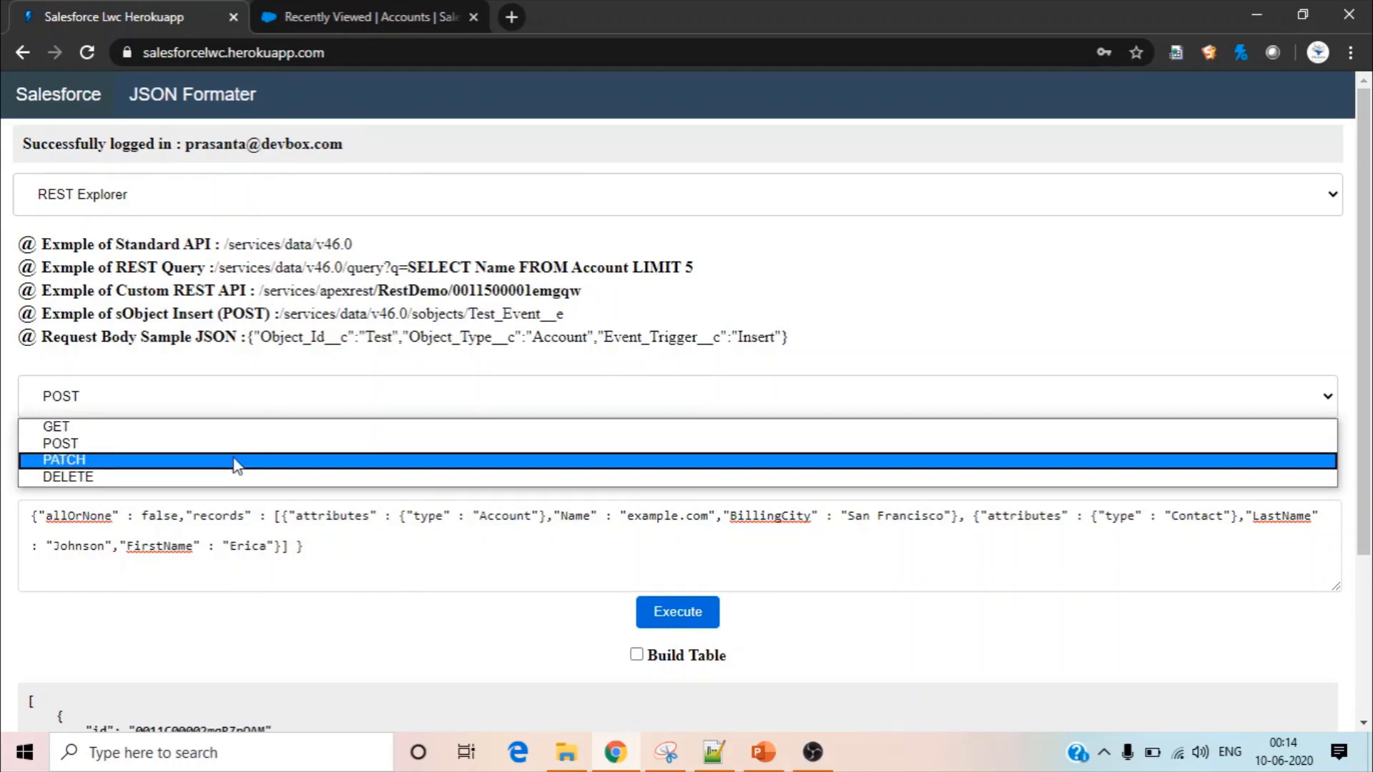
click(95, 461)
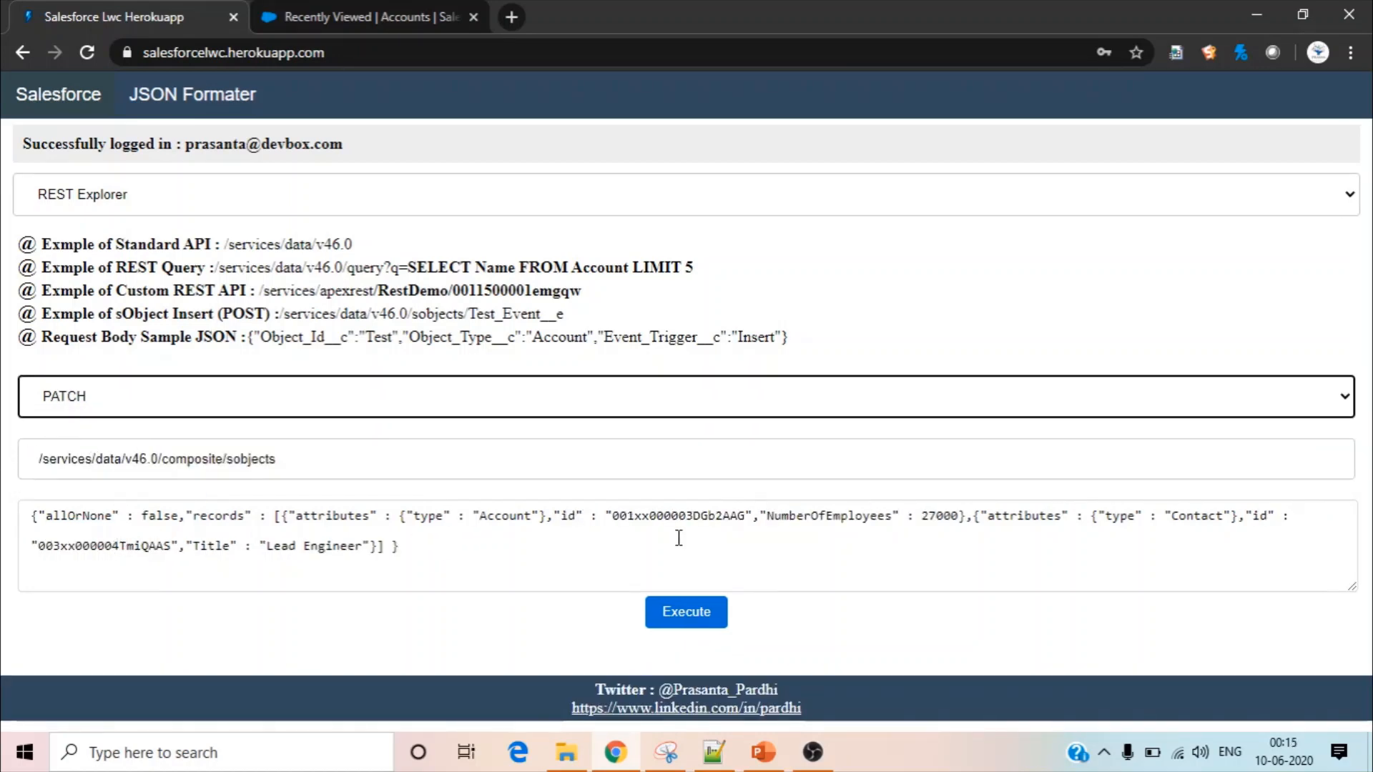
double_click(568, 516)
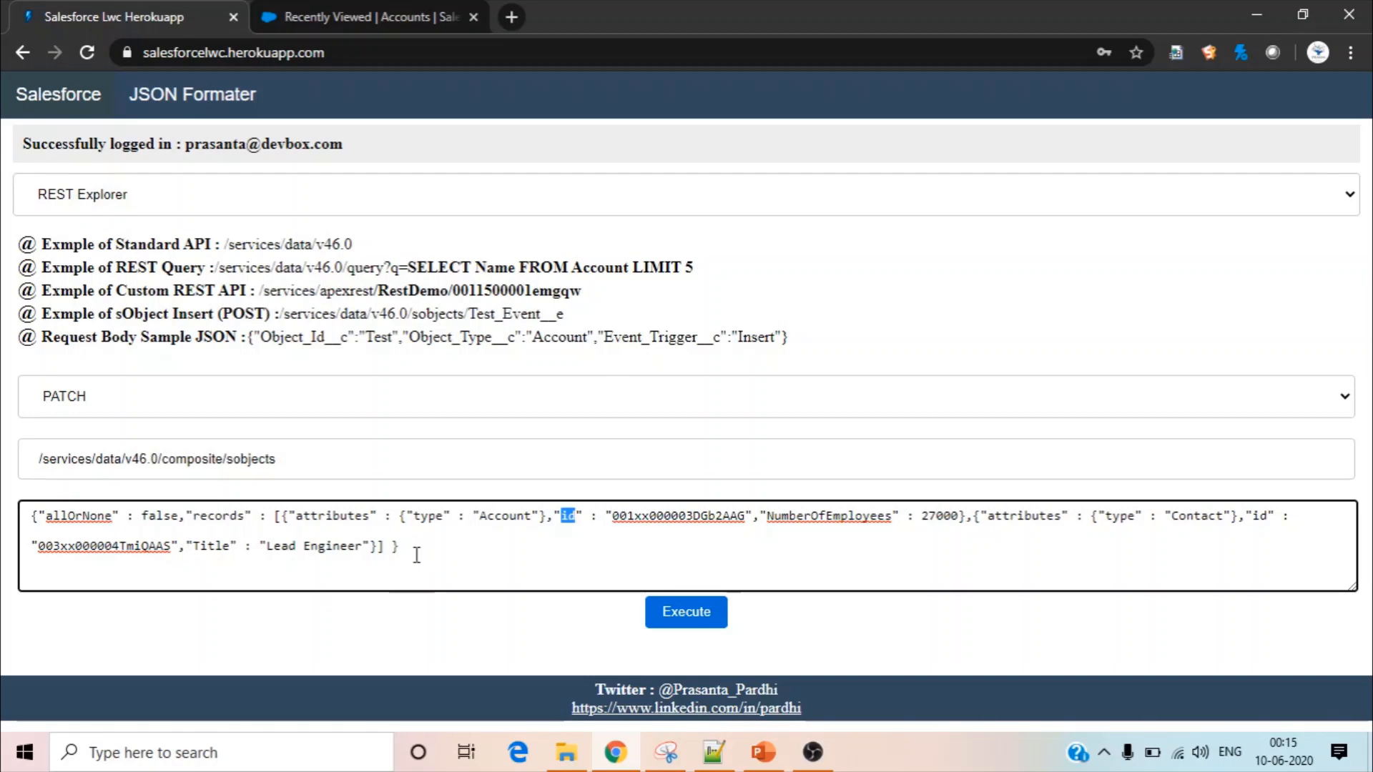
click(598, 539)
Replace the Account id in the PATCH request body with the first record id stored in JSON Formater
click(195, 108)
double_click(136, 198)
key(ctrl+c)
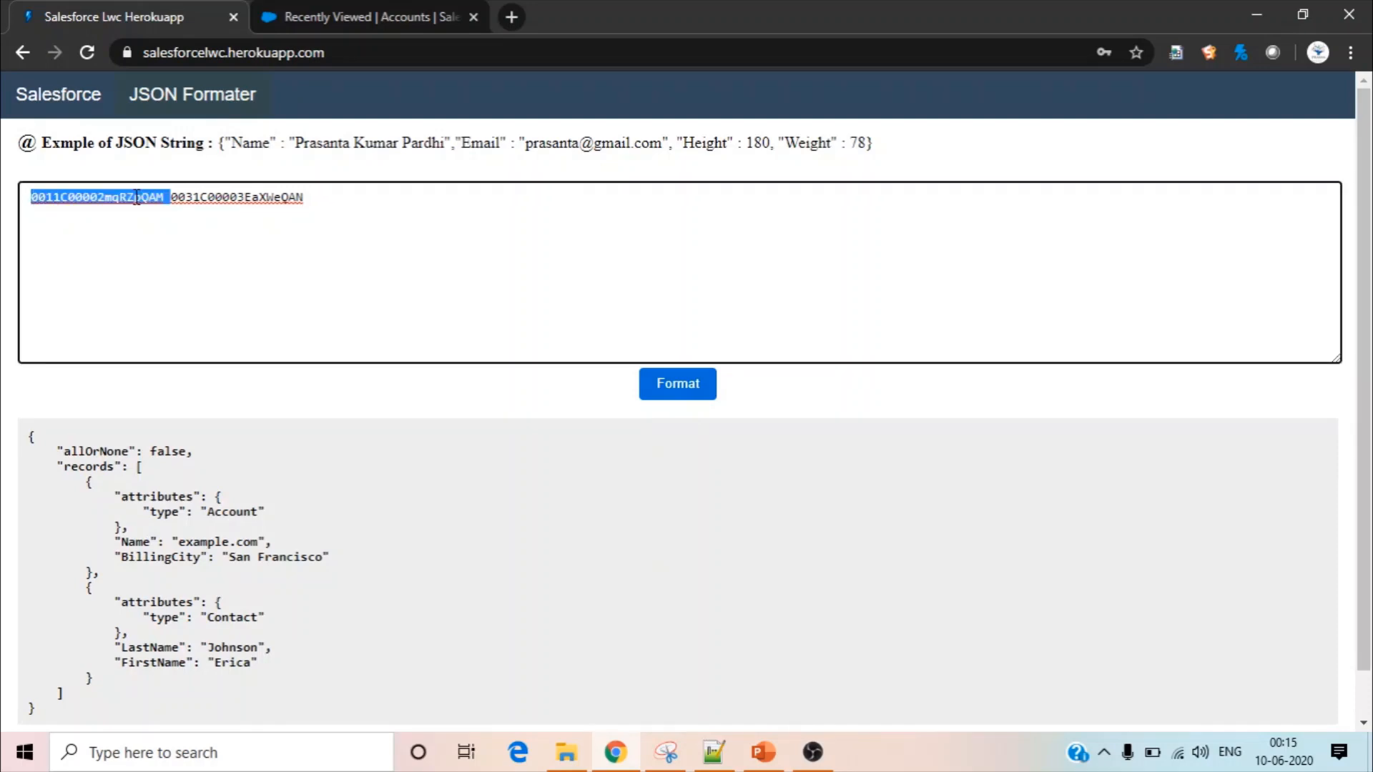
click(64, 108)
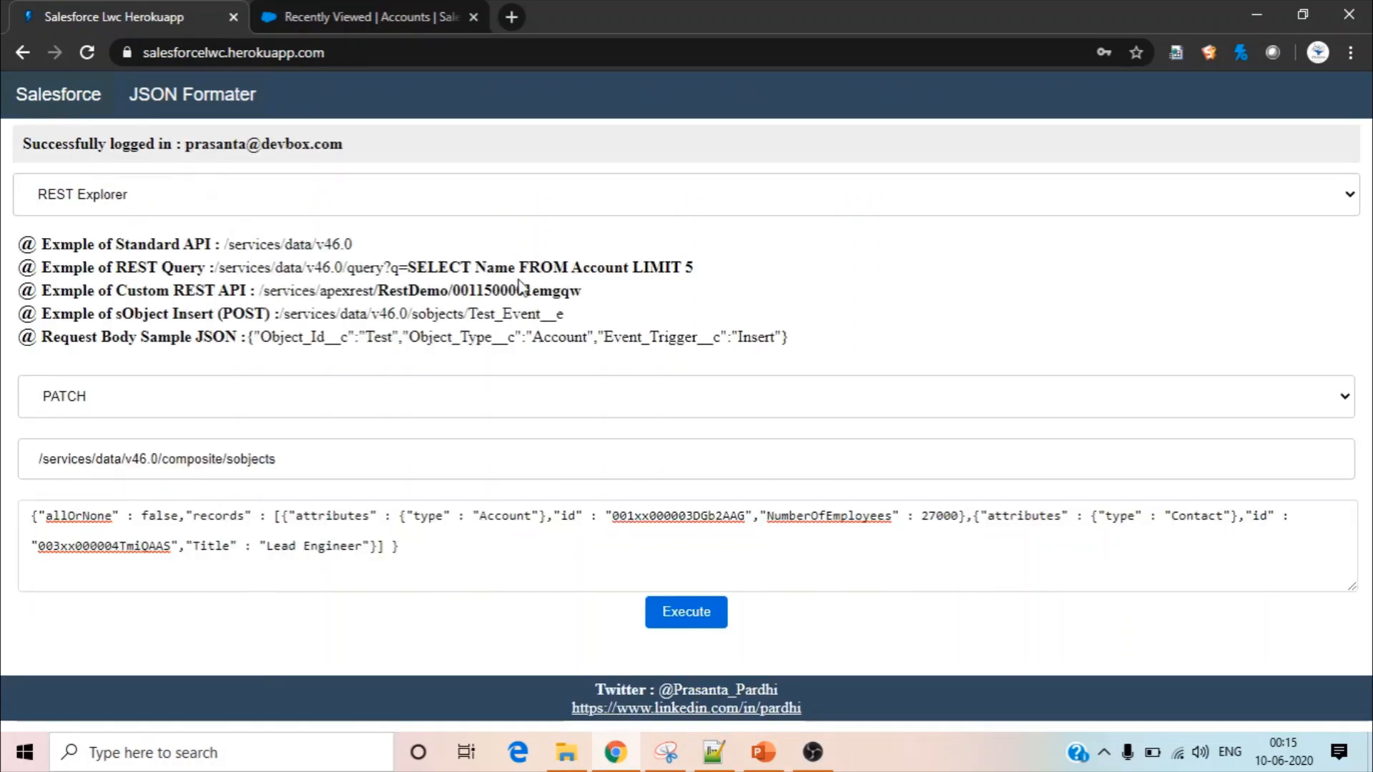
double_click(686, 520)
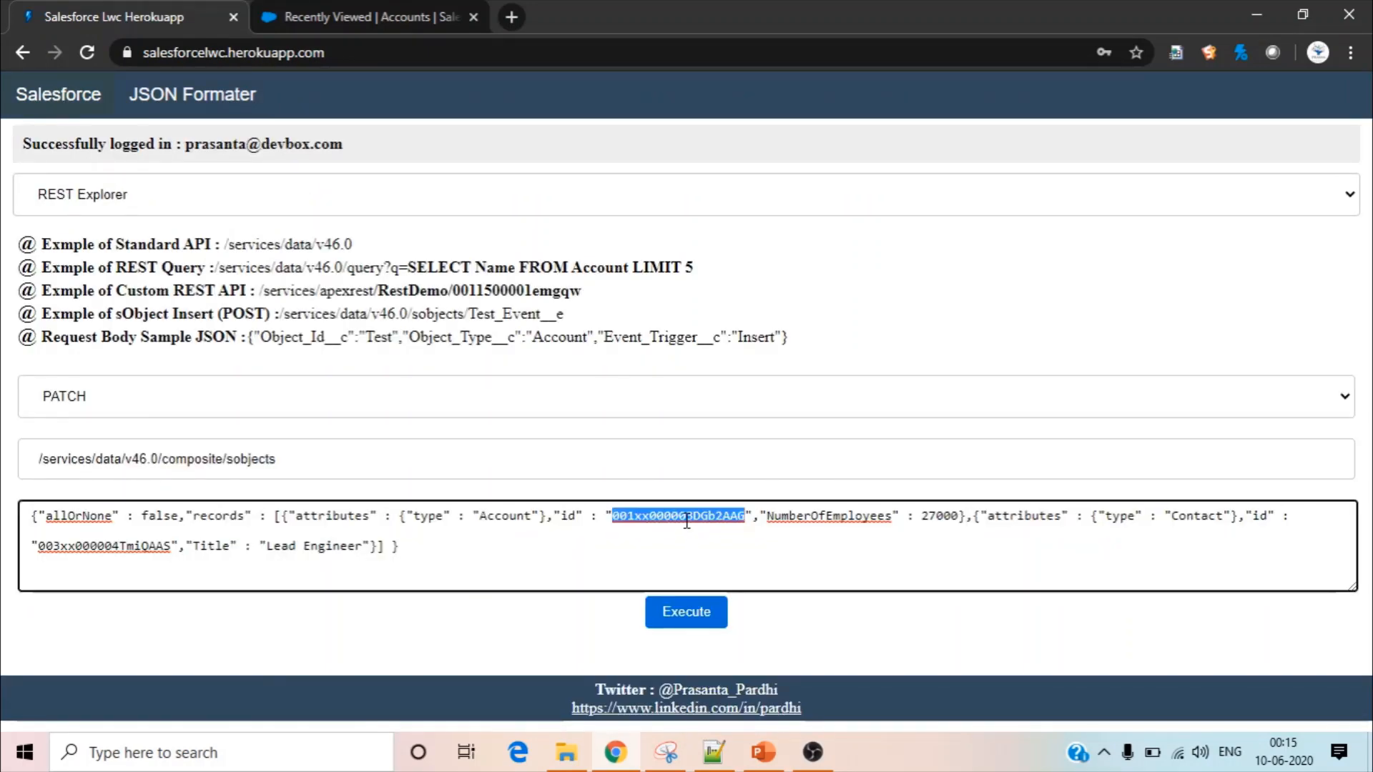
key(ctrl+v)
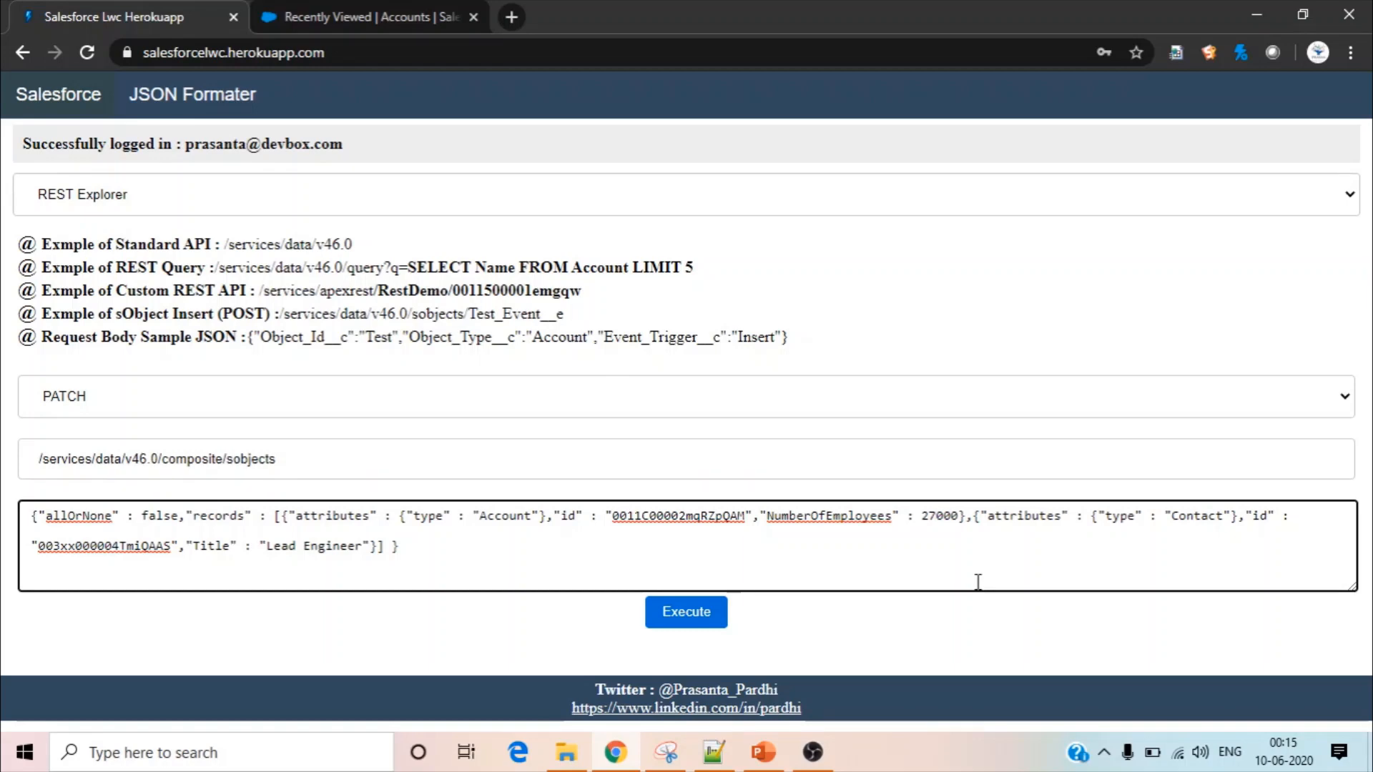
double_click(945, 516)
Replace the Contact id in the PATCH request body with the second record id stored in JSON Formater
click(212, 99)
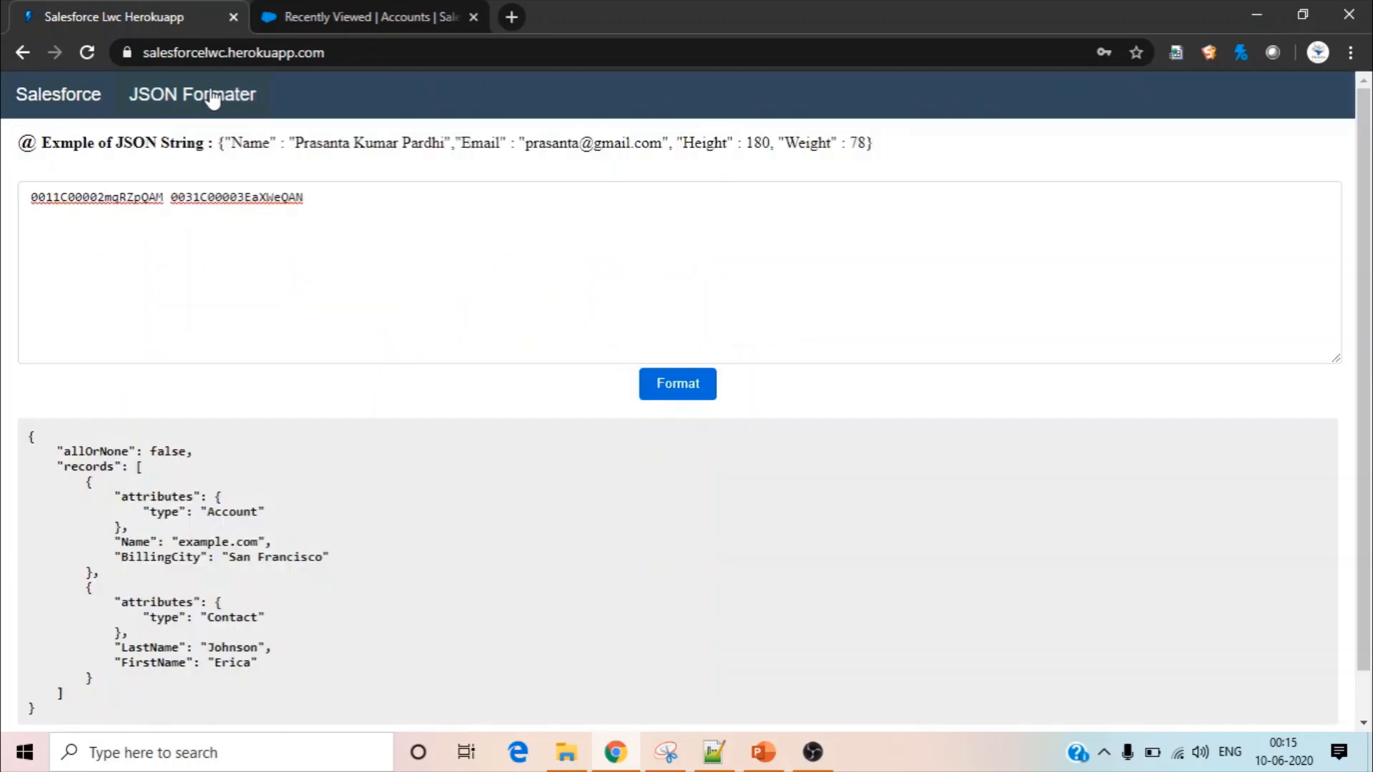
double_click(248, 206)
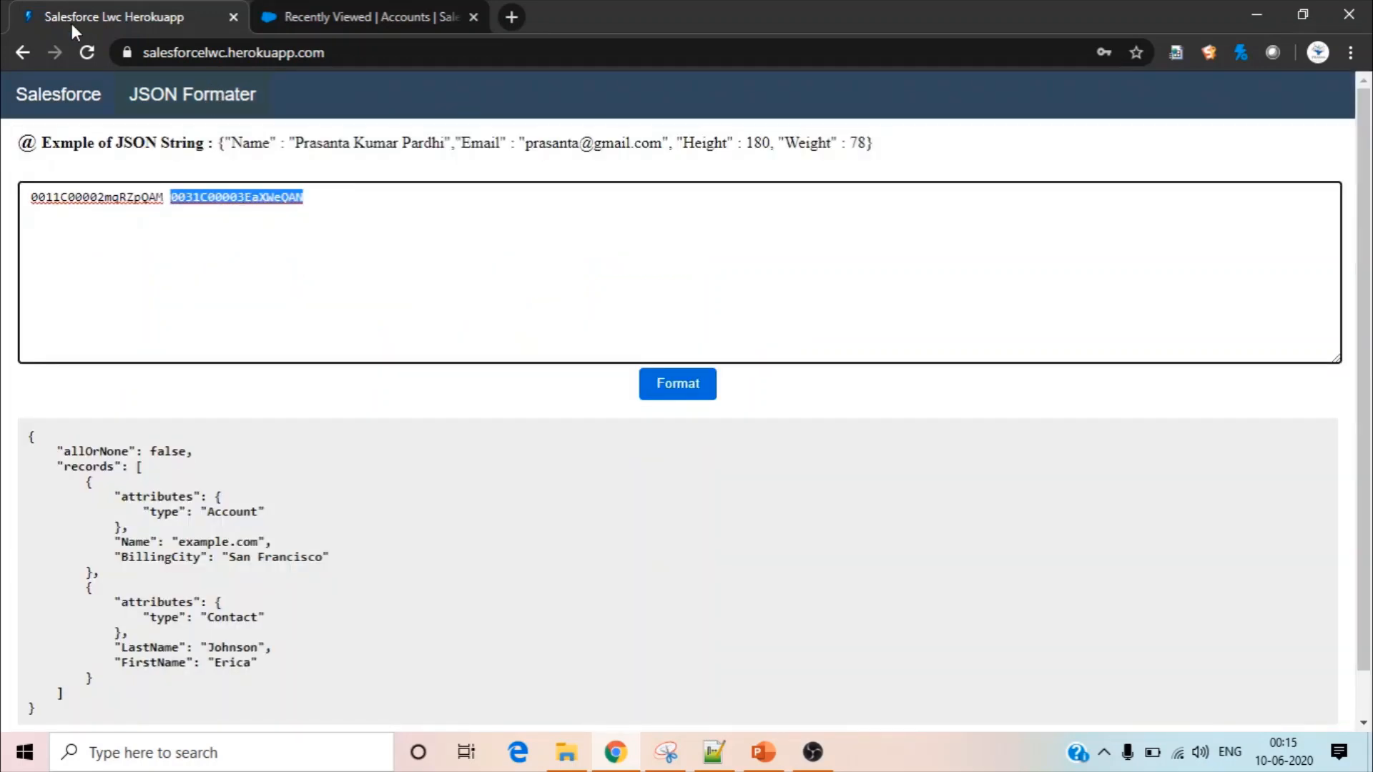
click(79, 89)
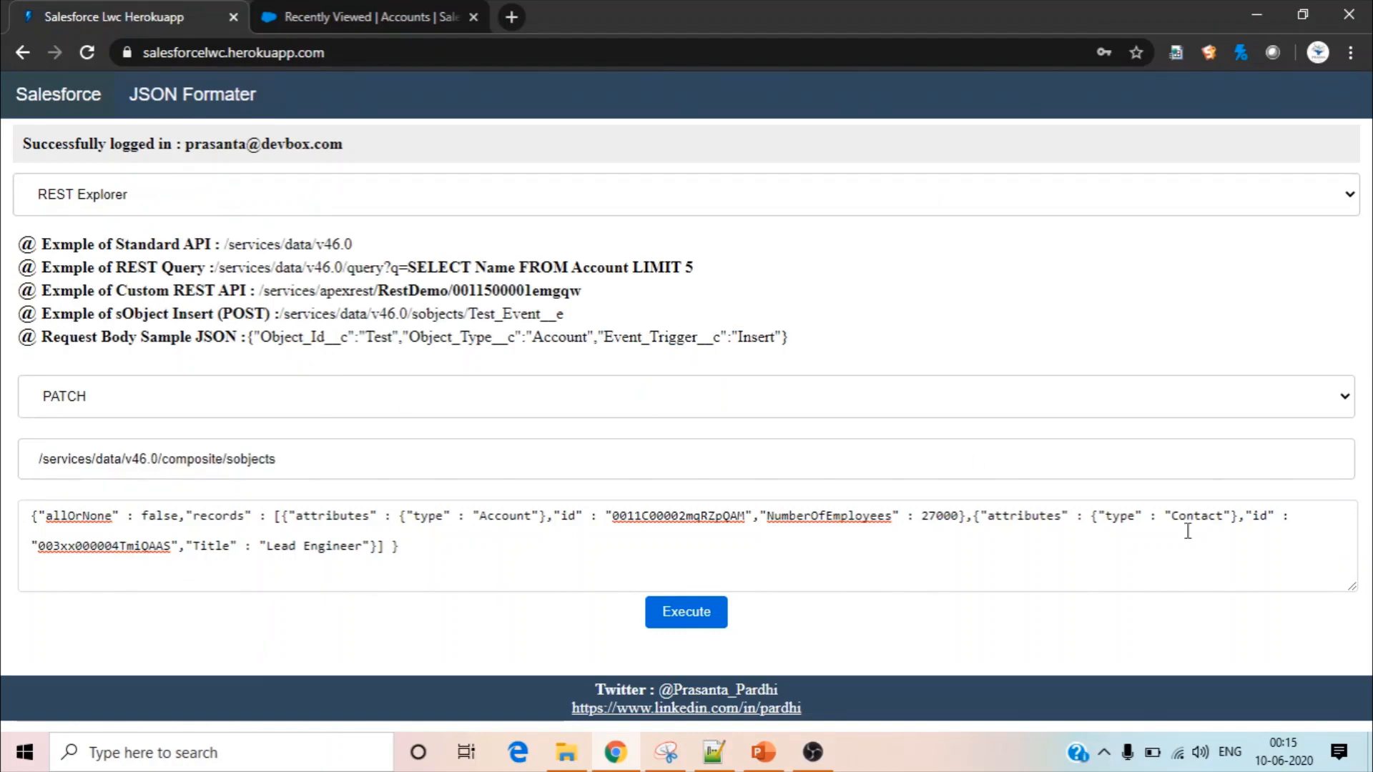
double_click(1212, 517)
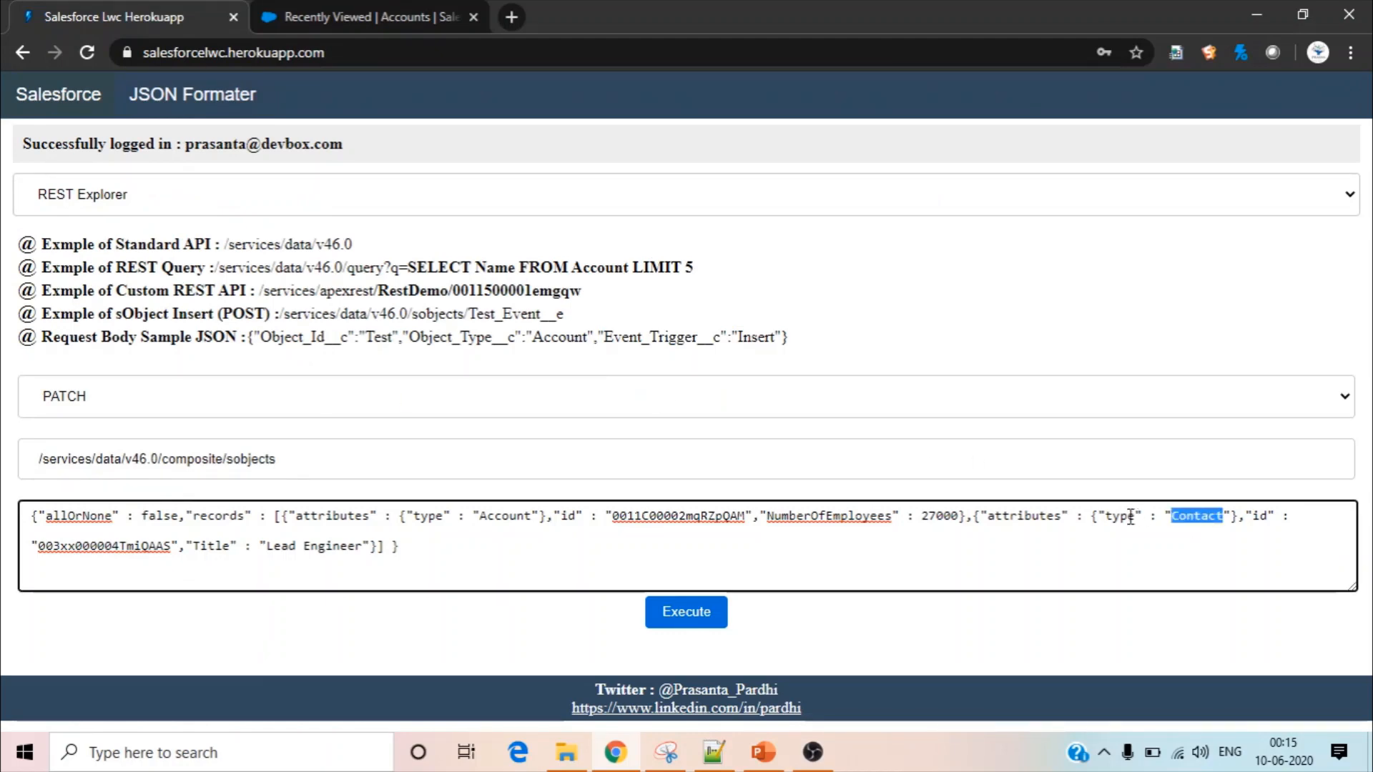
double_click(137, 543)
text(0031C00003EaXWeQAN)
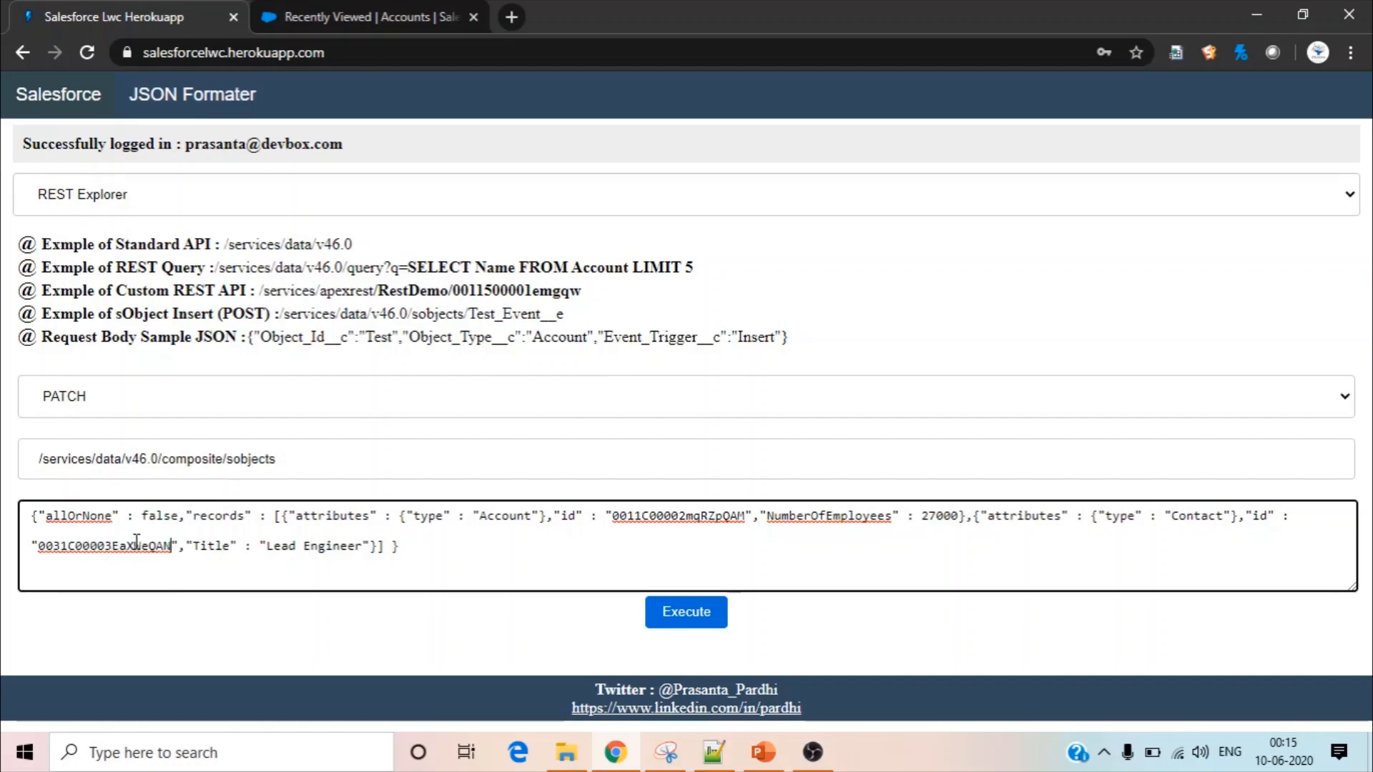
Execute the PATCH request with the Contact Title set to "Lead Engineer LWC" and show the response as a table
click(363, 546)
text(")
text(LWC)
click(695, 621)
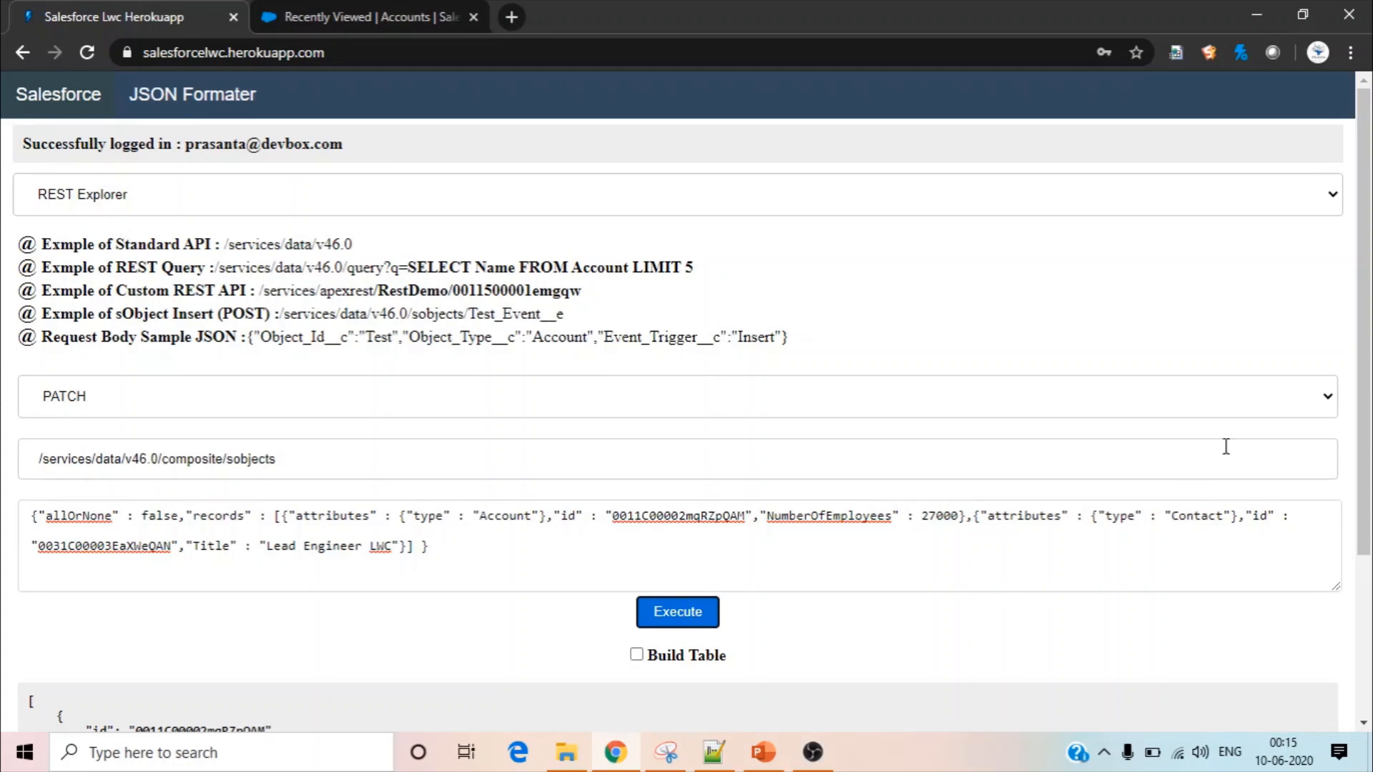
scroll(1366, 395, down, 3)
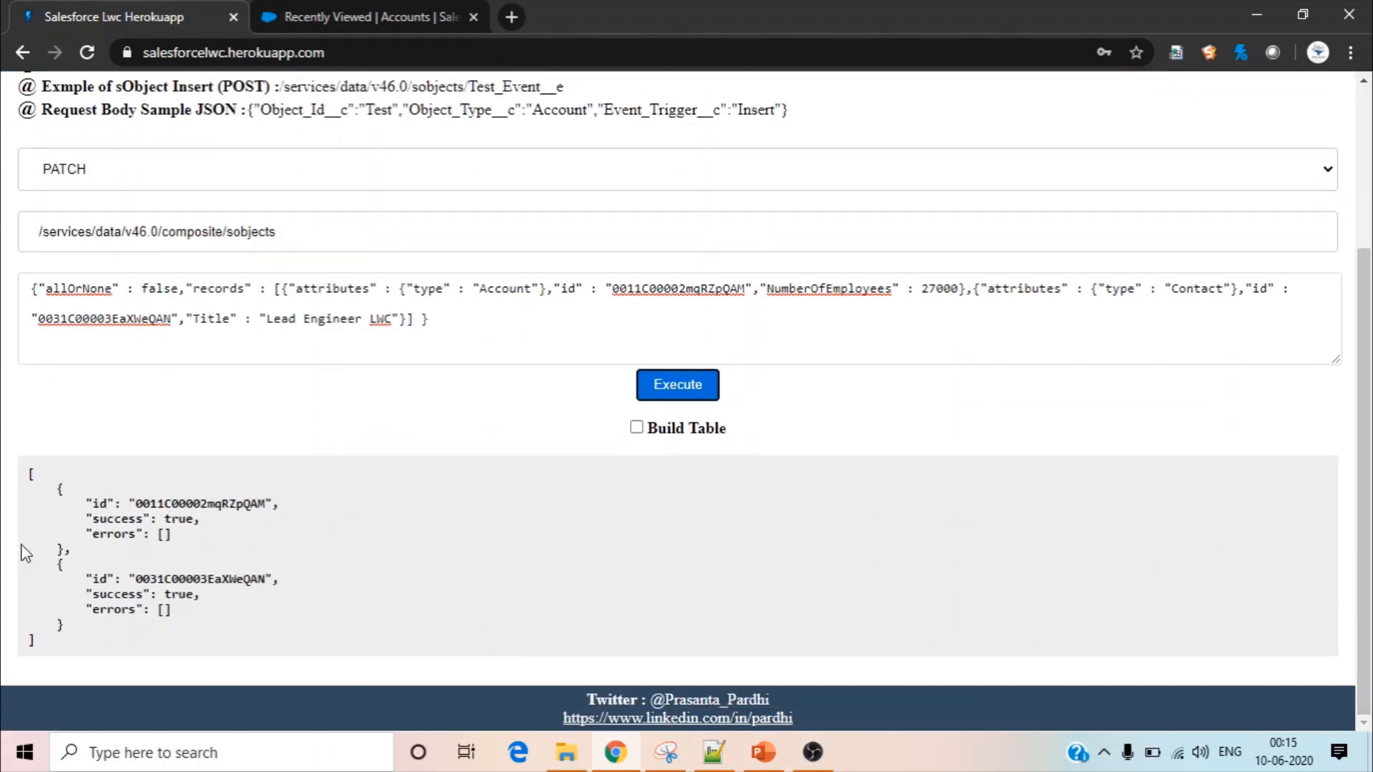
click(636, 428)
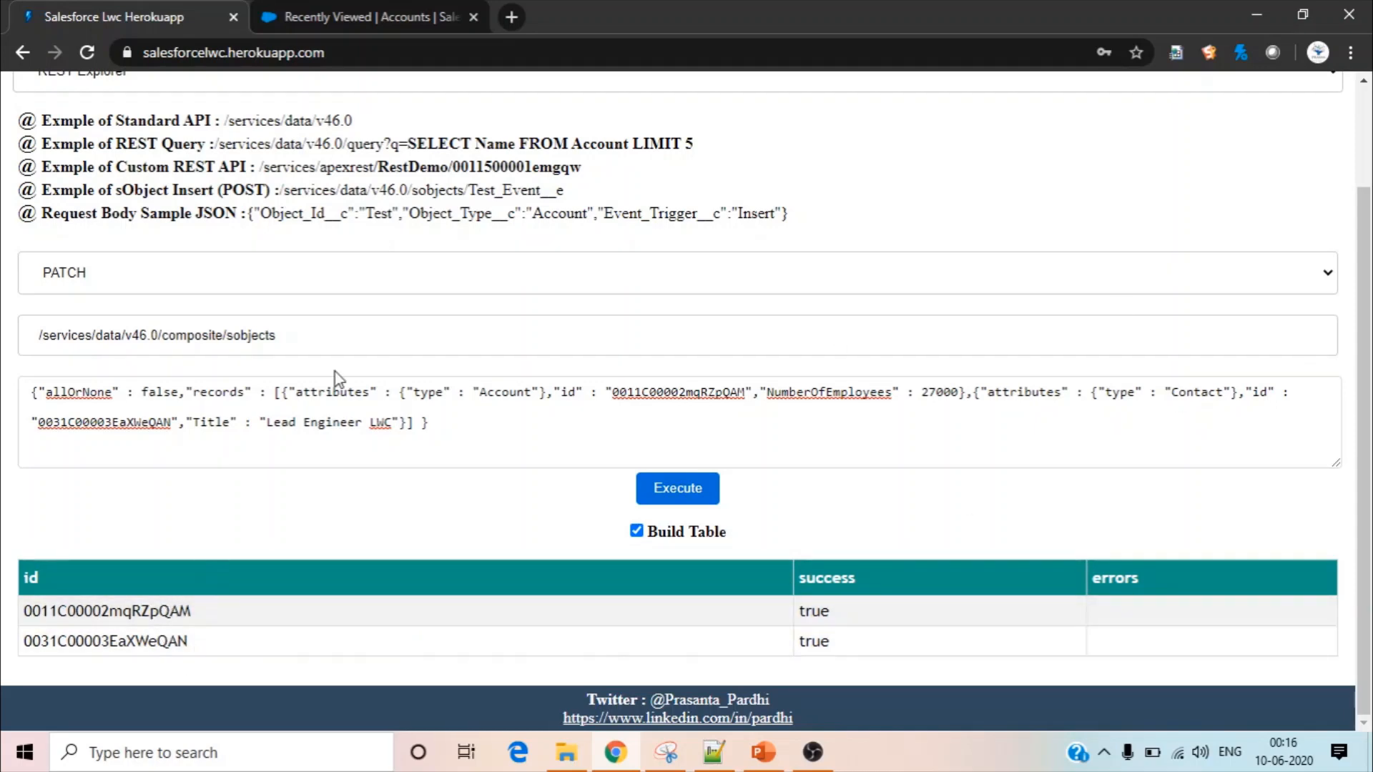
Set the REST Explorer request method to DELETE and join the two record ids in JSON Formater with a comma for copying
click(296, 272)
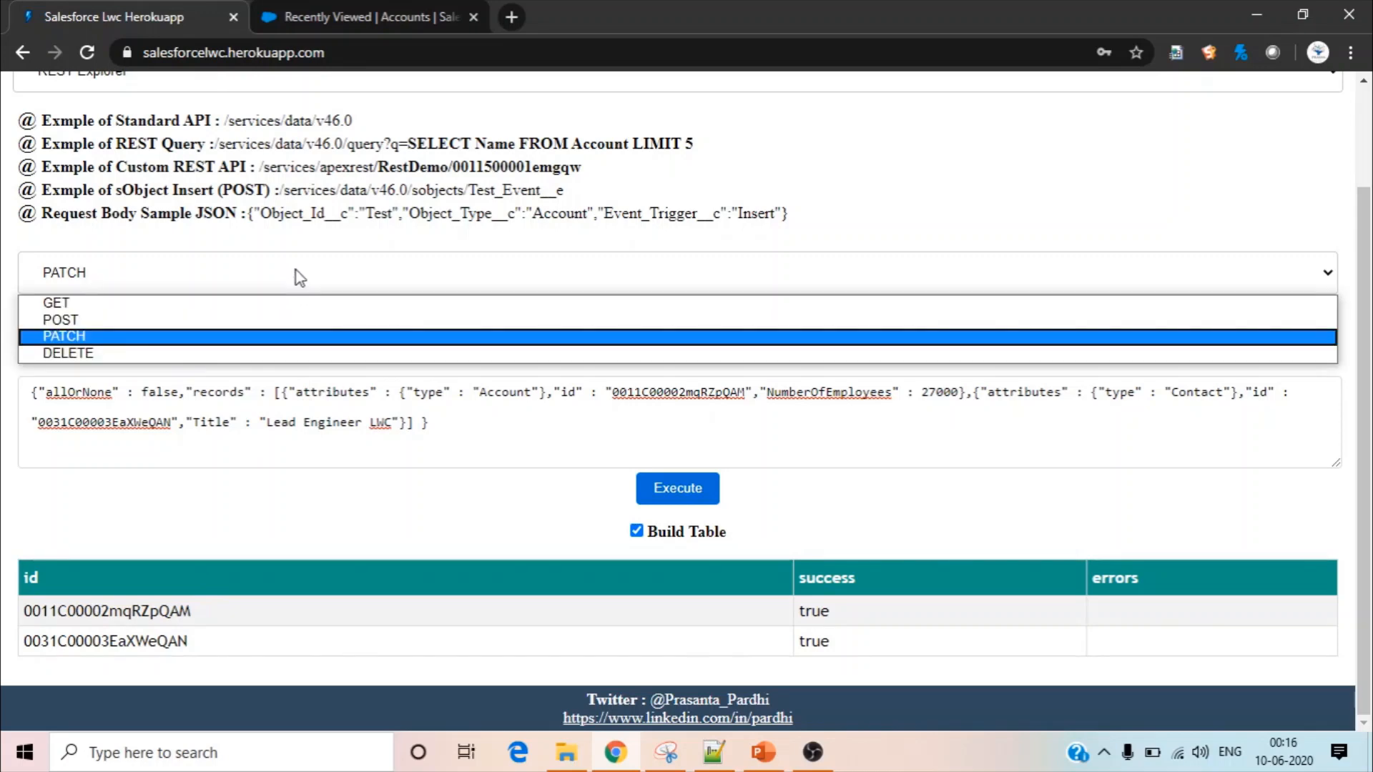
click(281, 353)
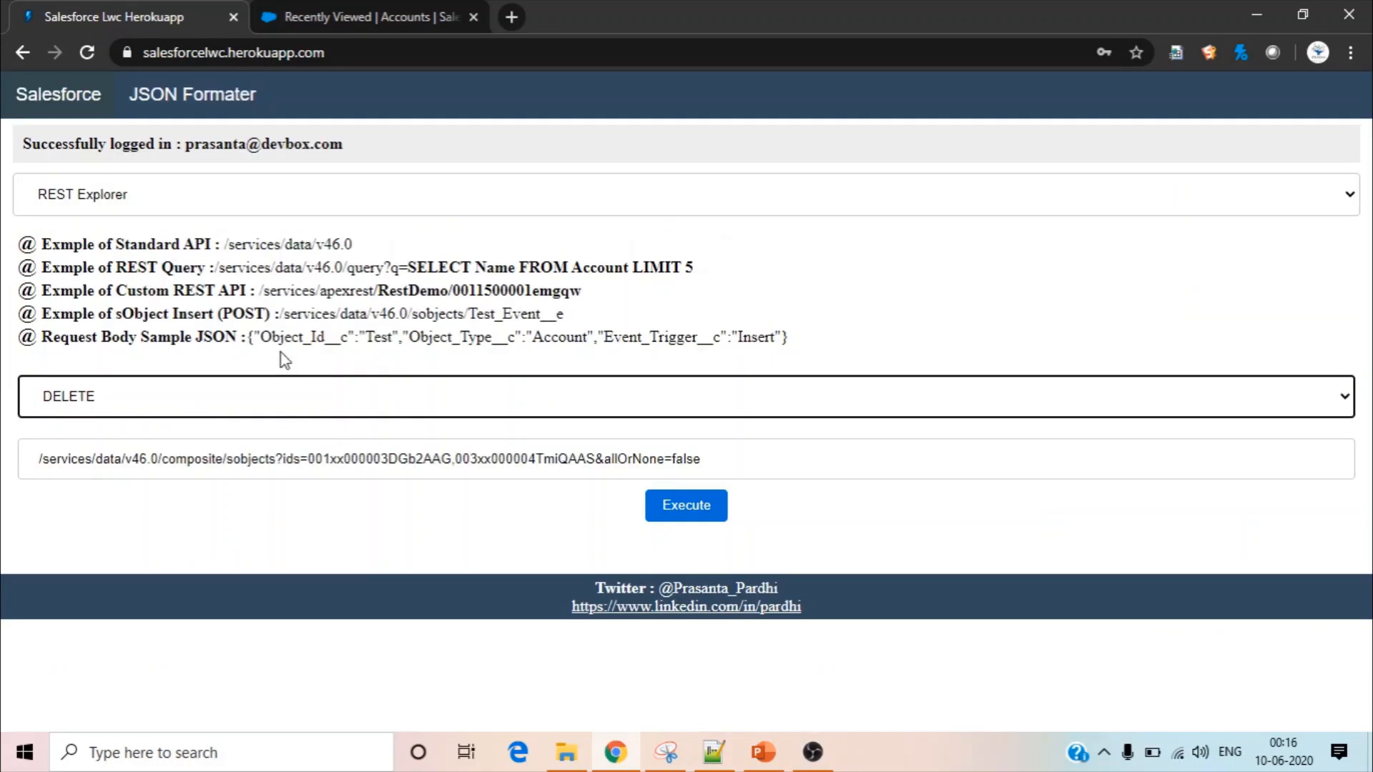
click(203, 109)
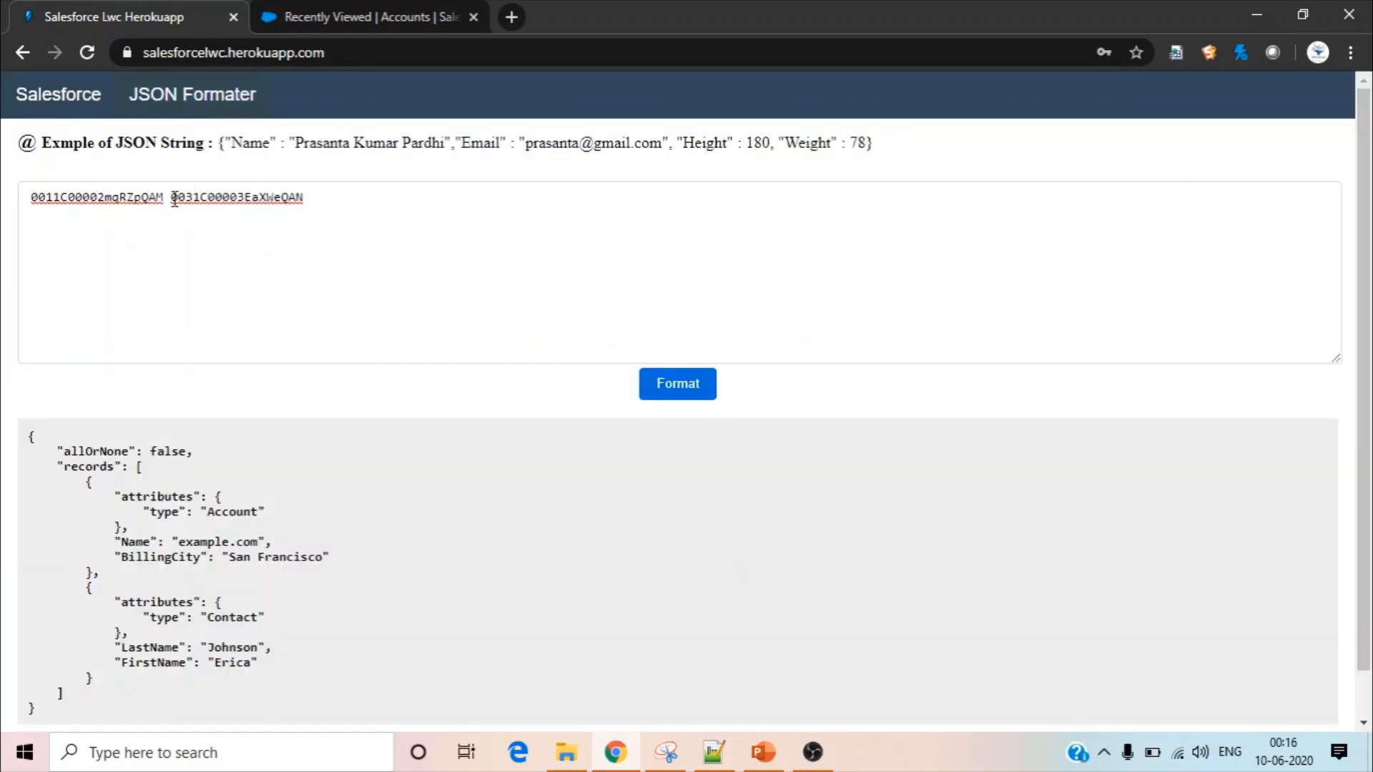
click(173, 198)
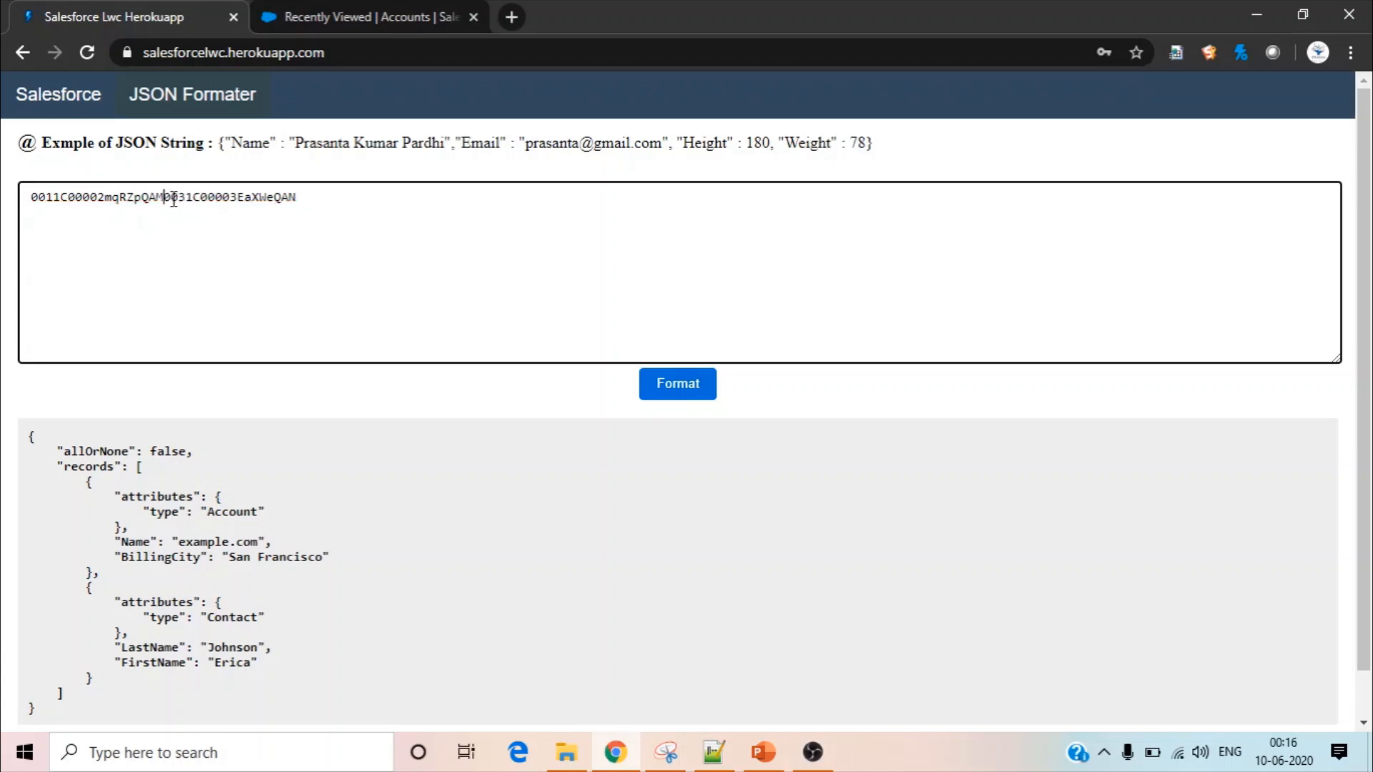
key(BackSpace)
text(,)
drag(309, 197, 9, 174)
key(ctrl+c)
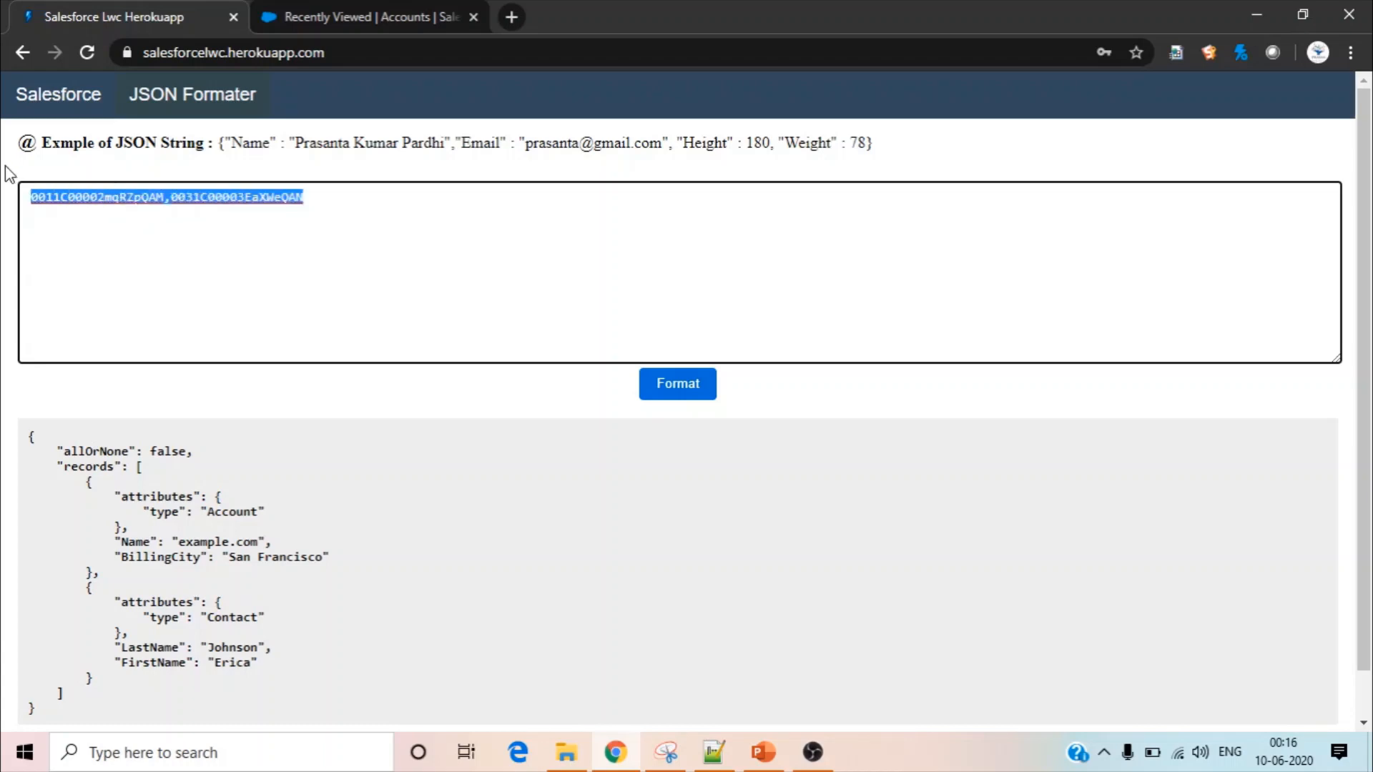
Replace the sample ids in the DELETE request URL with the comma-separated record ids from JSON Formater
click(44, 100)
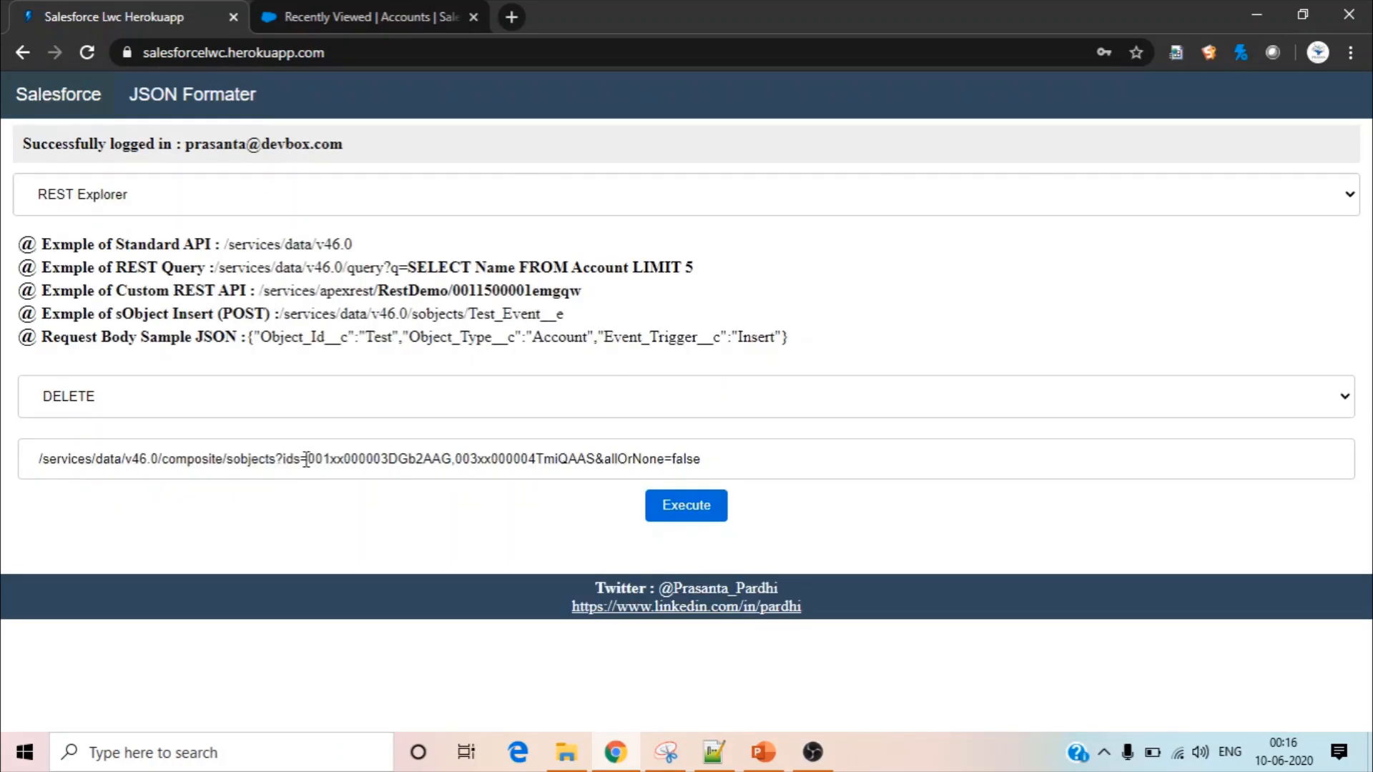
drag(308, 458, 599, 460)
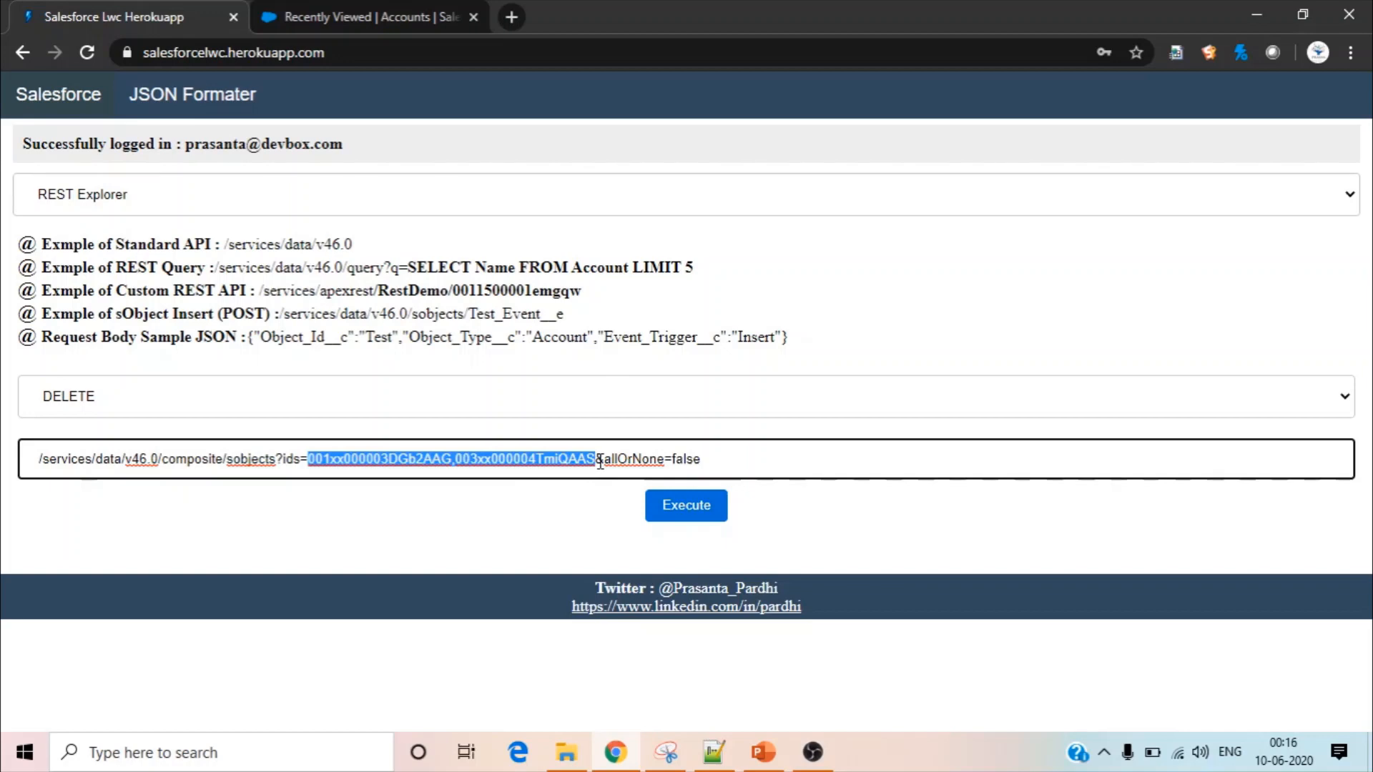
key(ctrl+v)
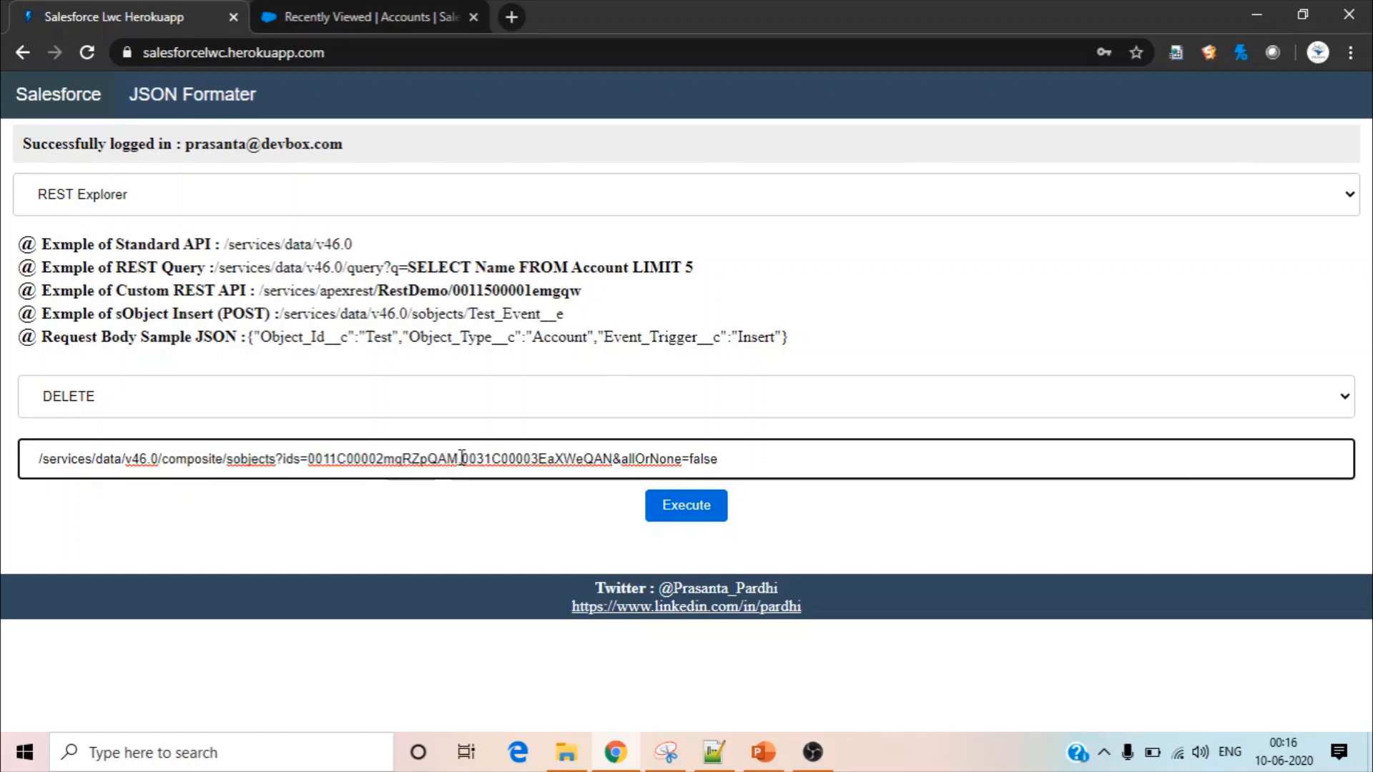
Execute the DELETE request with allOrNone=false and show the response as a table
double_click(665, 458)
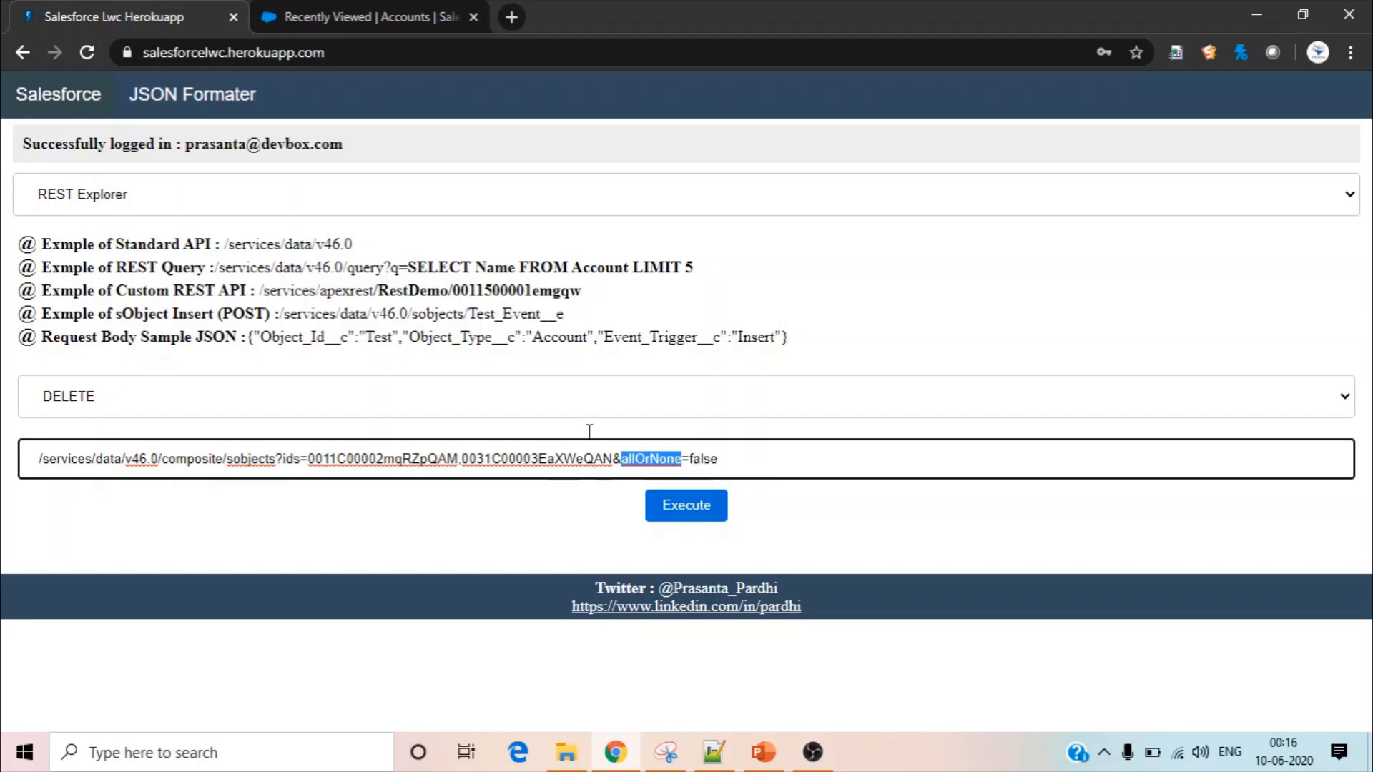
click(777, 454)
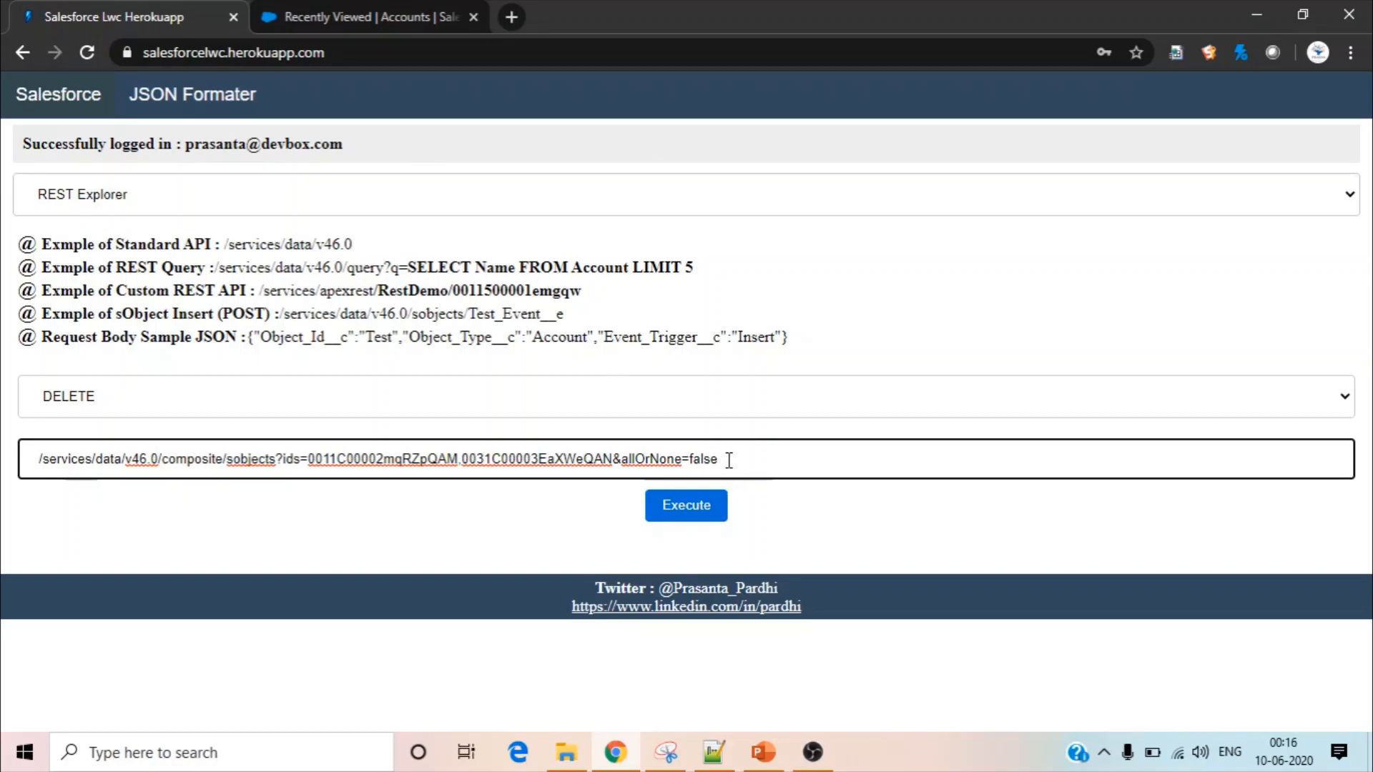
double_click(708, 461)
click(698, 512)
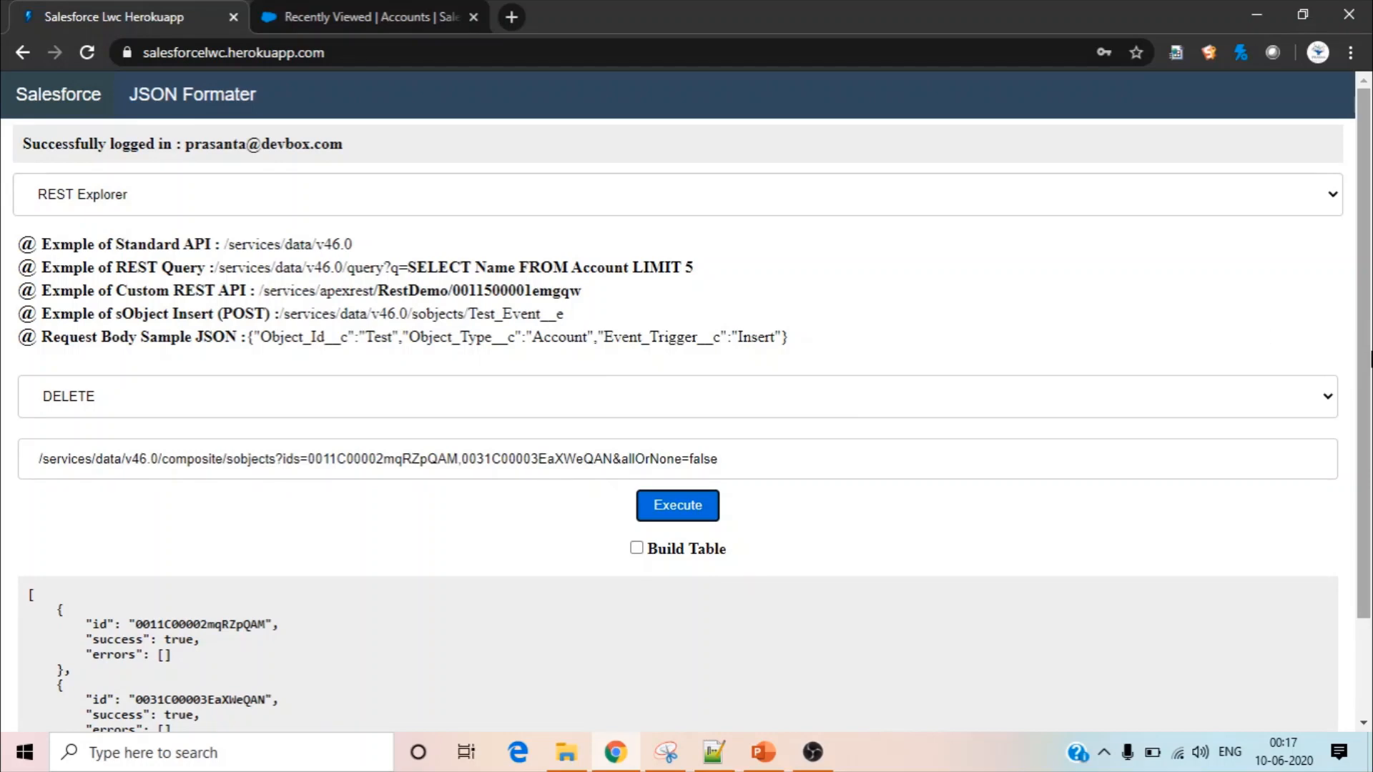
scroll(1371, 361, down, 2)
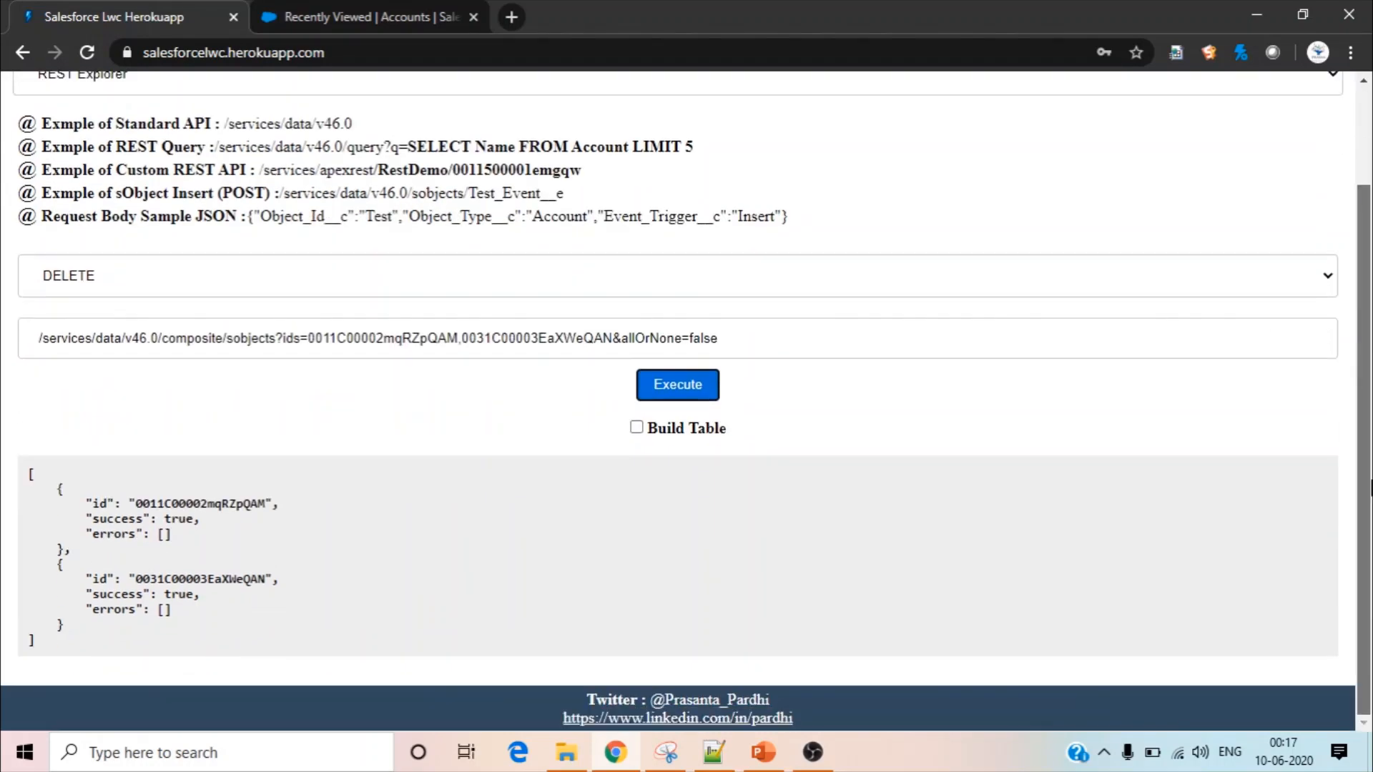
click(636, 429)
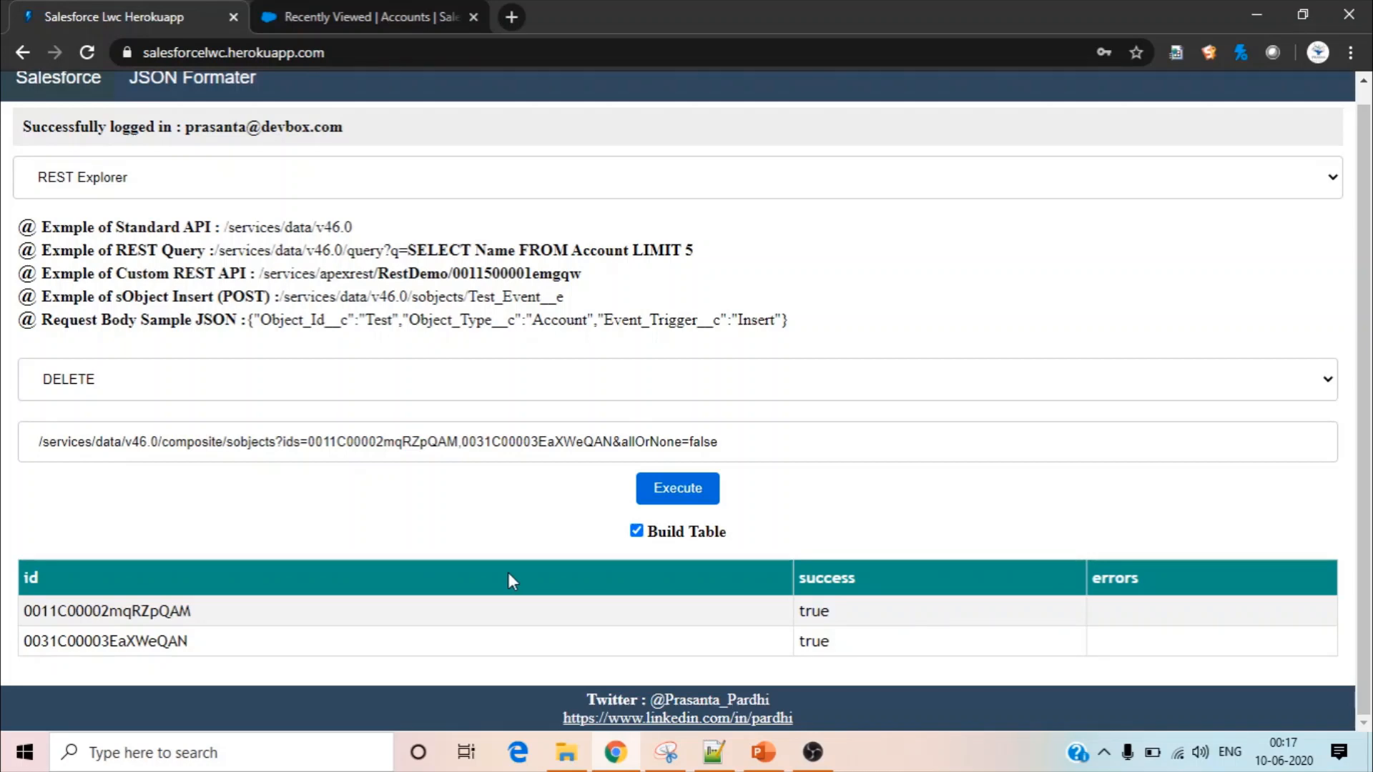
Switch from REST Explorer to Streaming and examine the example channel formats for push topics and platform events
click(387, 185)
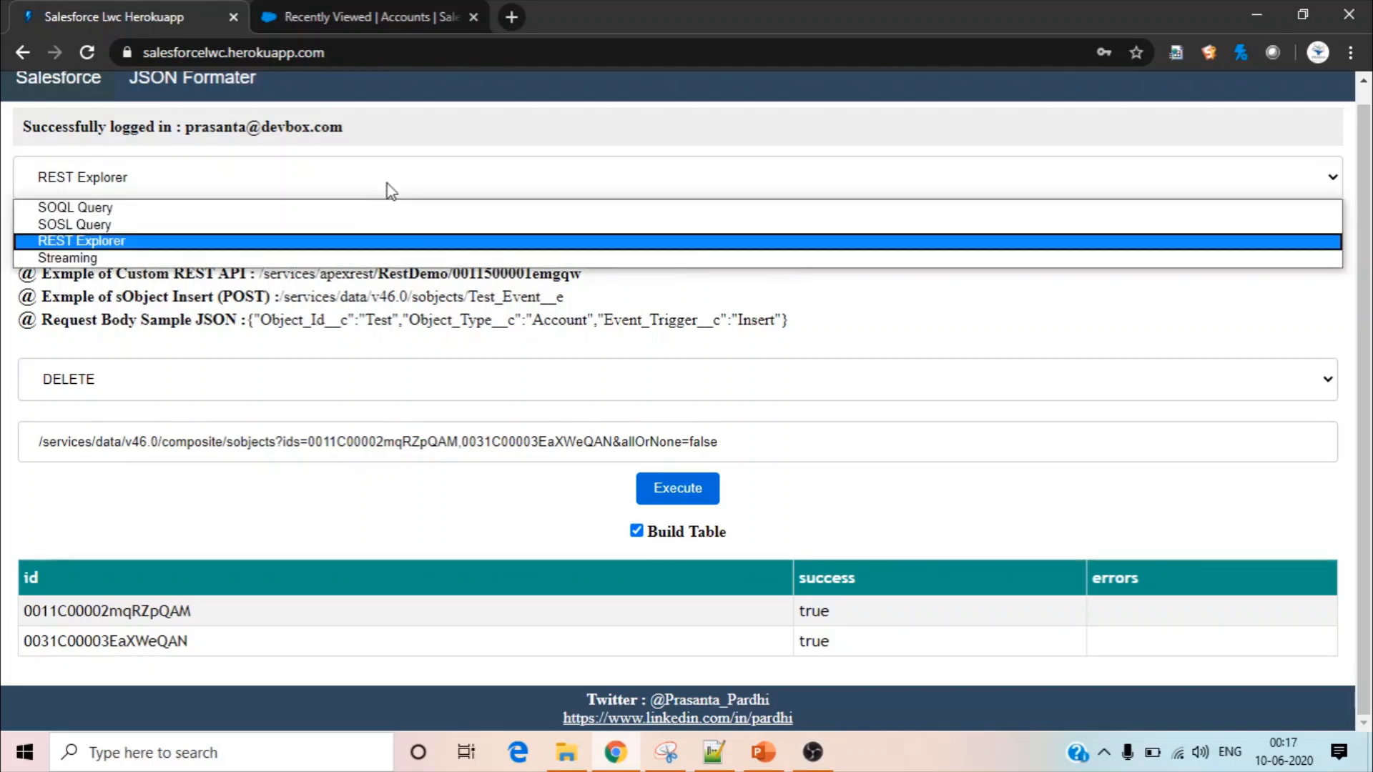
click(376, 256)
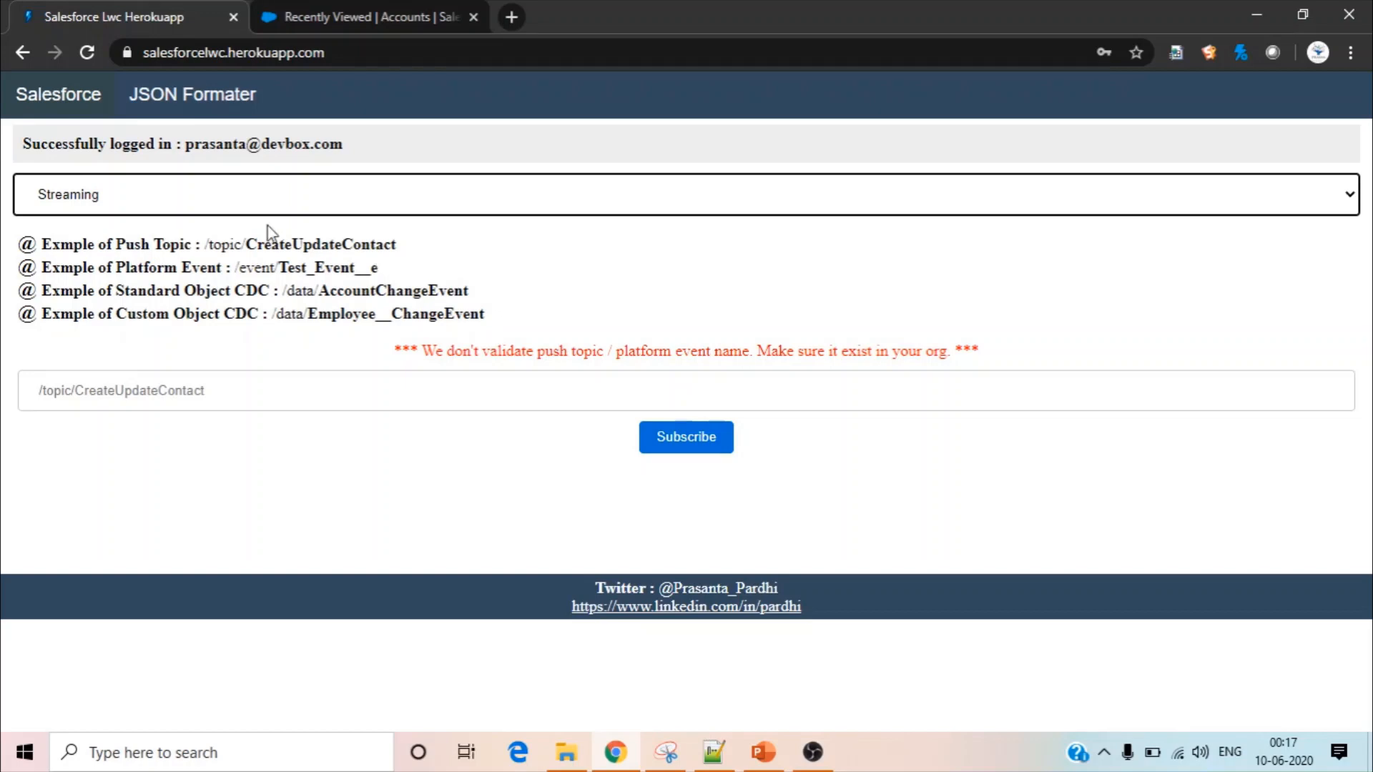
double_click(316, 244)
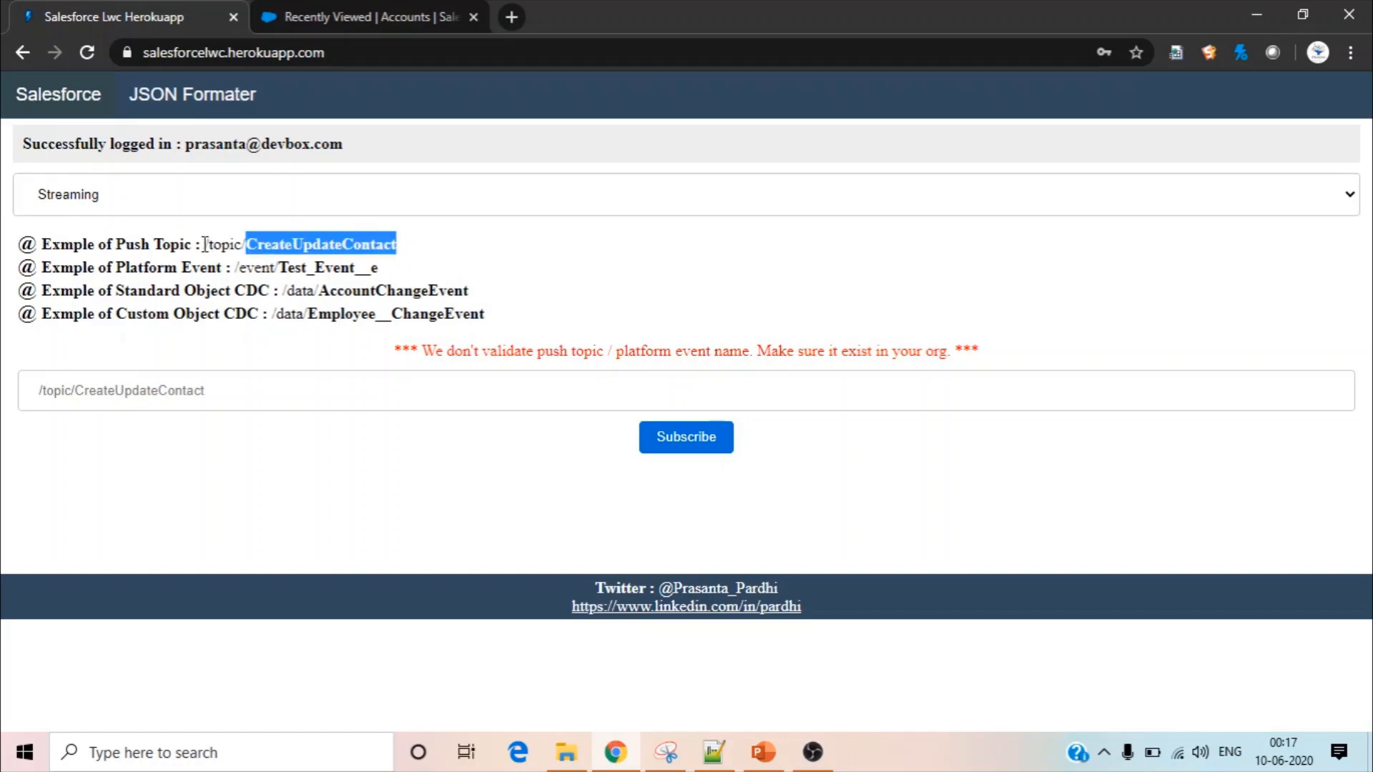
drag(205, 245, 245, 245)
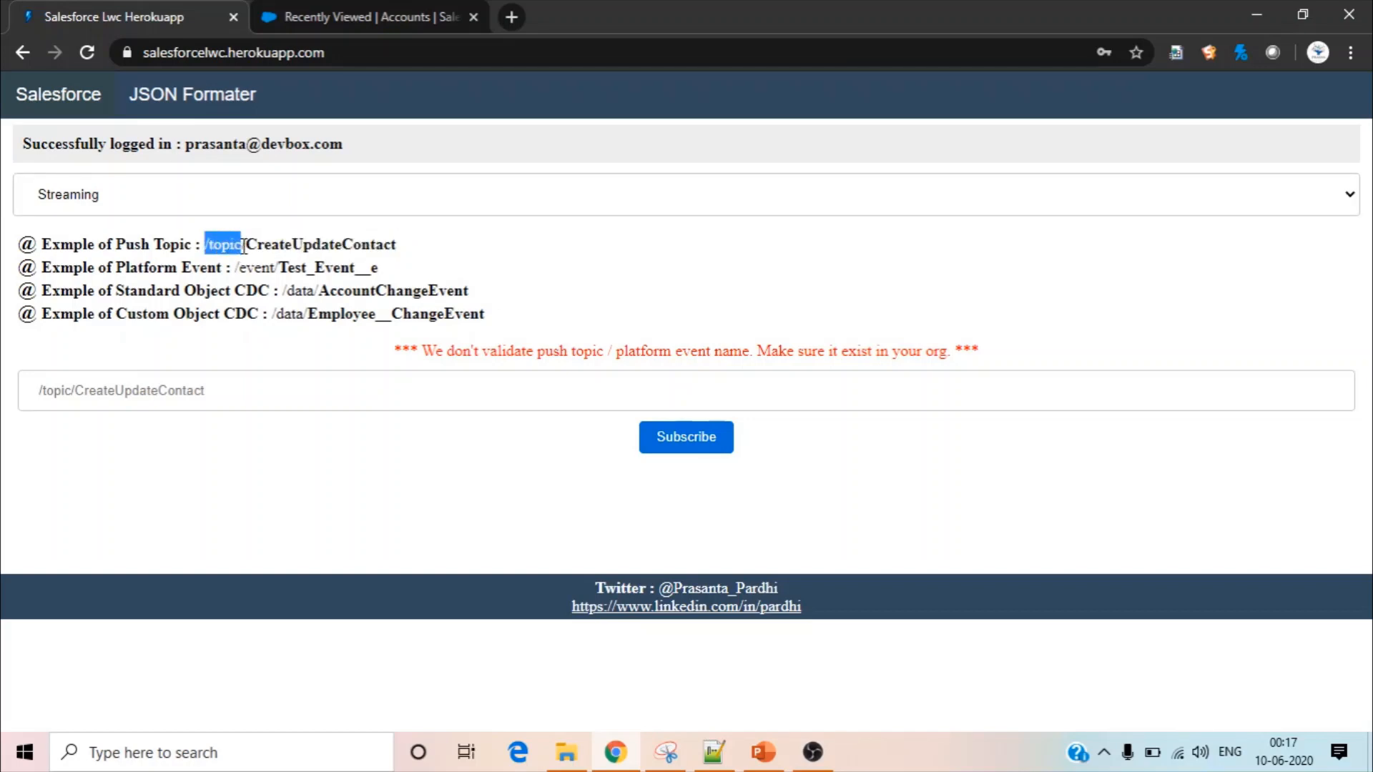
double_click(252, 270)
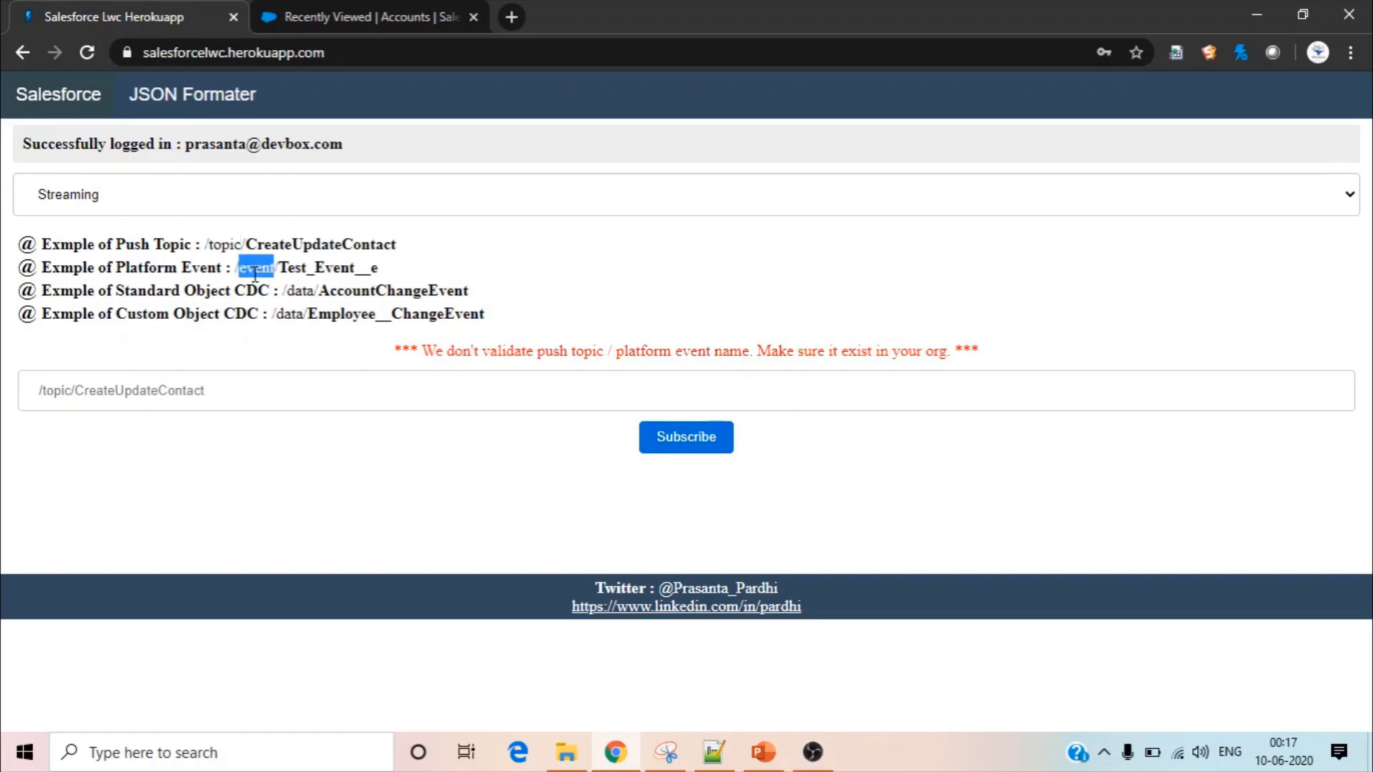
drag(236, 271, 275, 270)
Examine the prefix and event name in the example change data capture channels for standard and custom objects
double_click(299, 295)
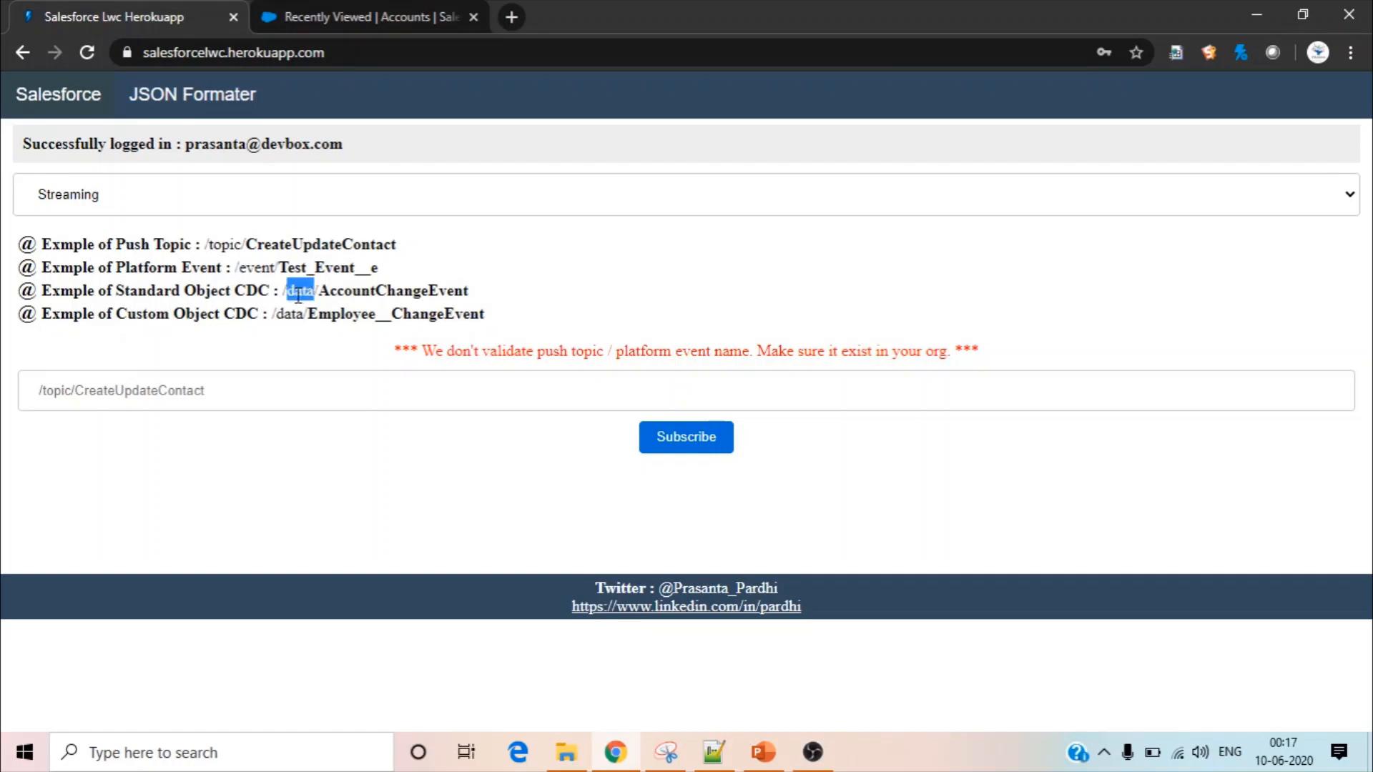
click(514, 265)
drag(283, 293, 319, 292)
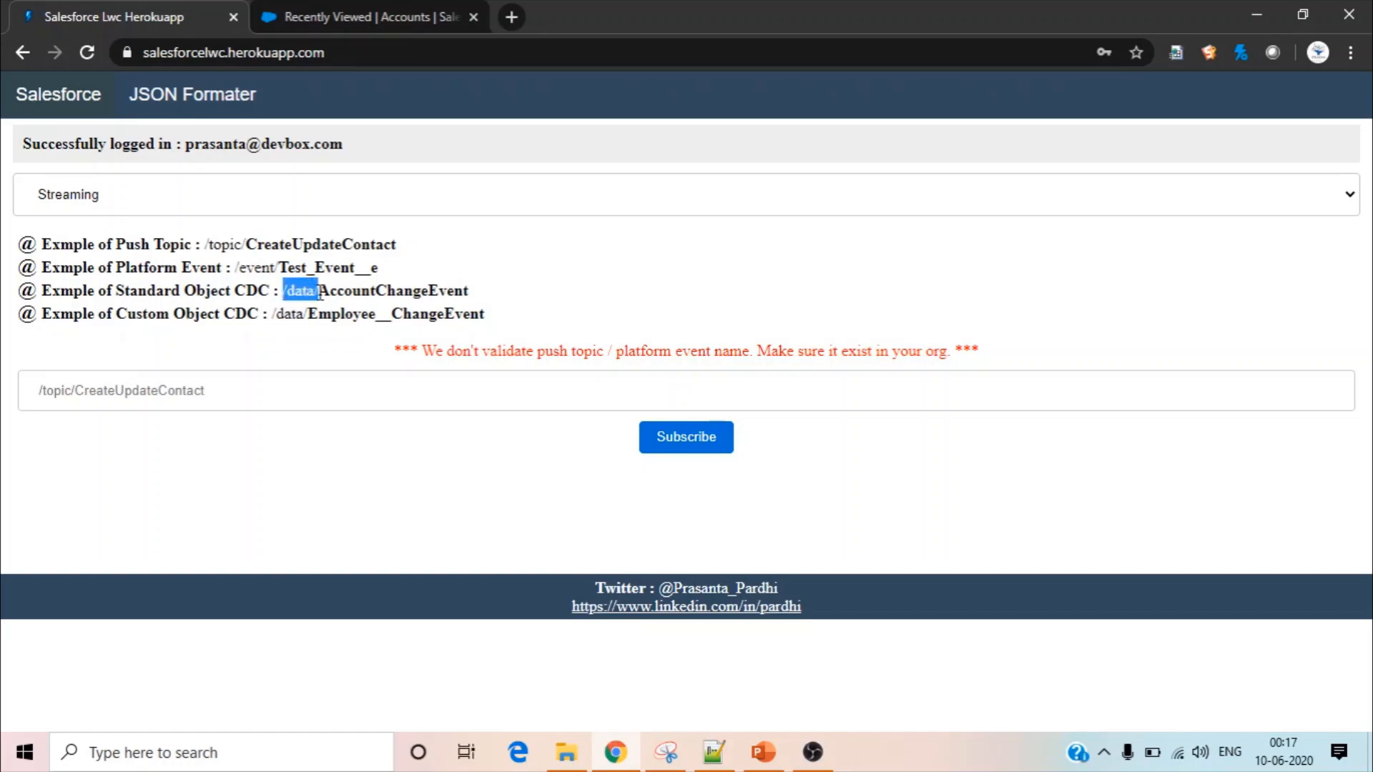
double_click(358, 289)
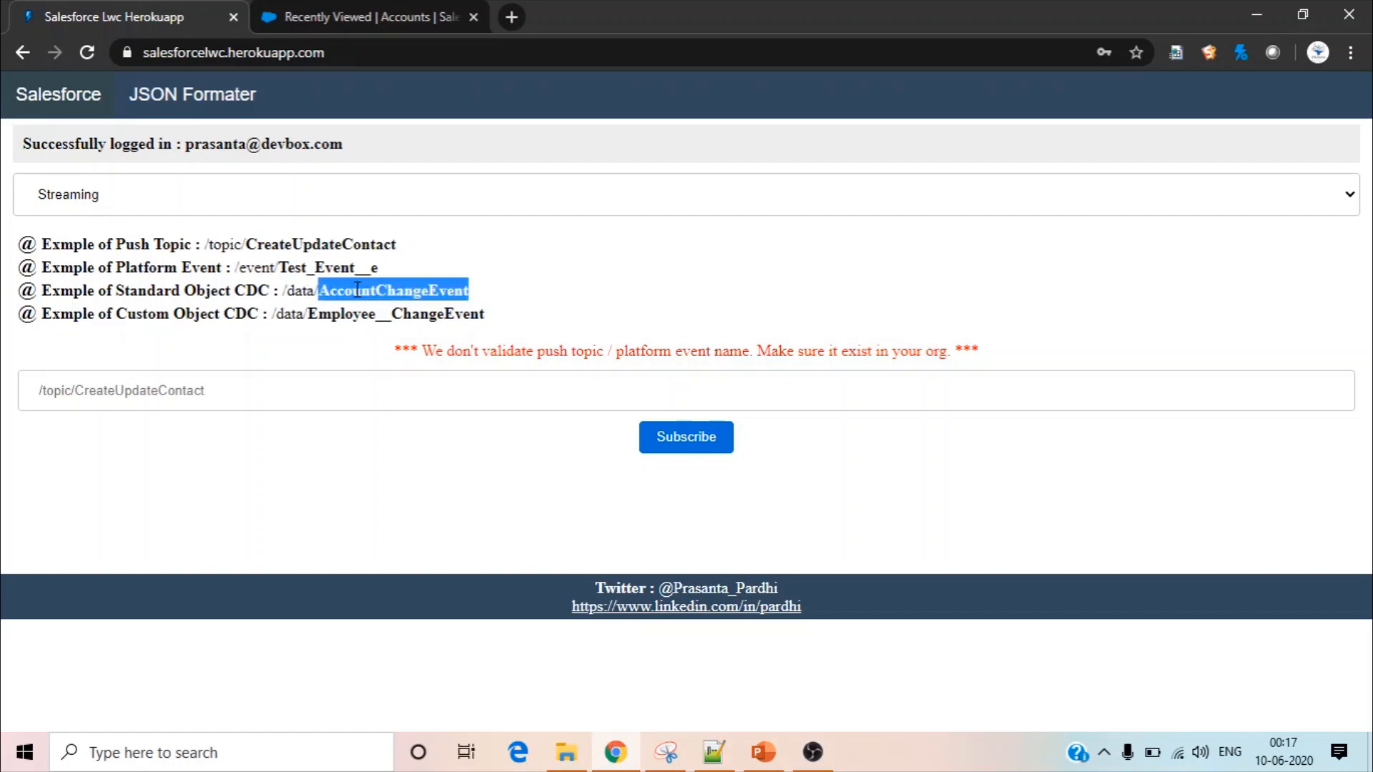
click(358, 289)
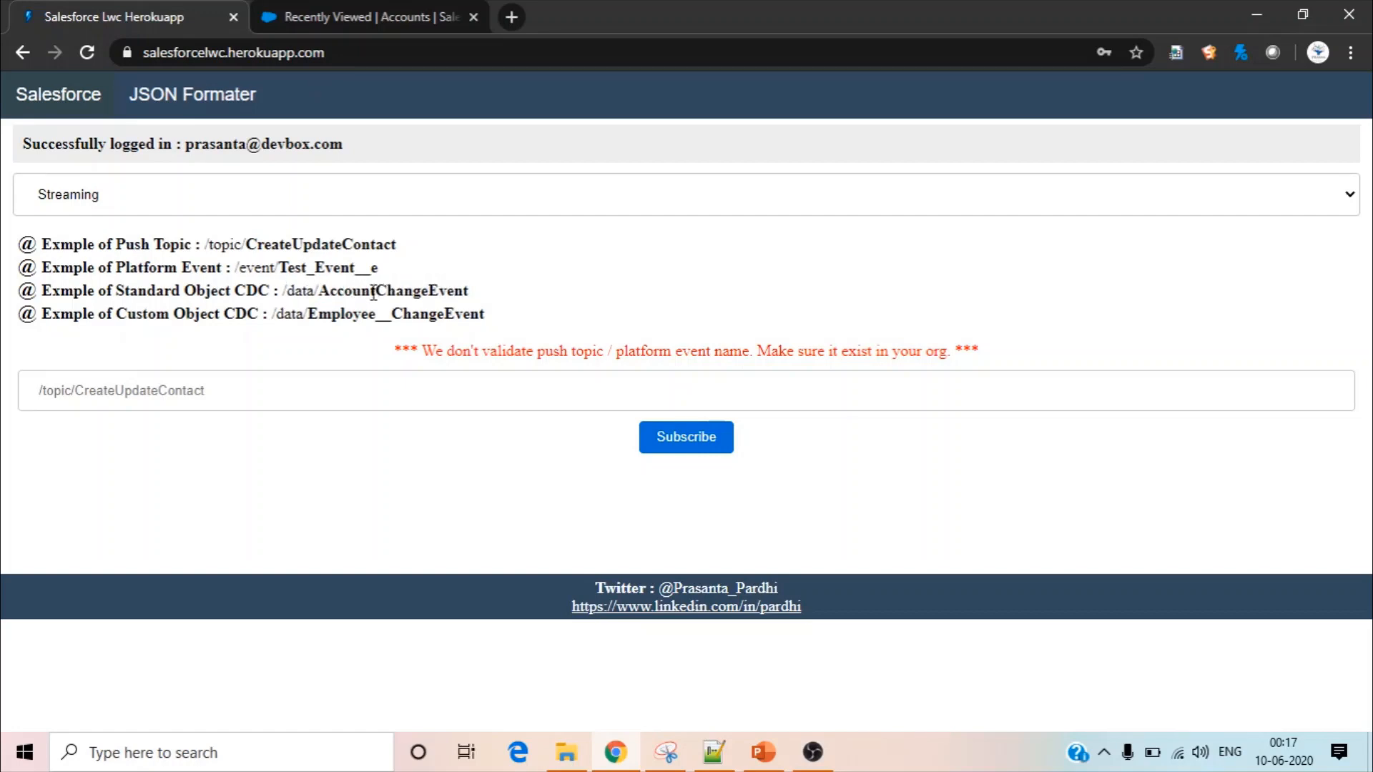
drag(373, 293, 319, 293)
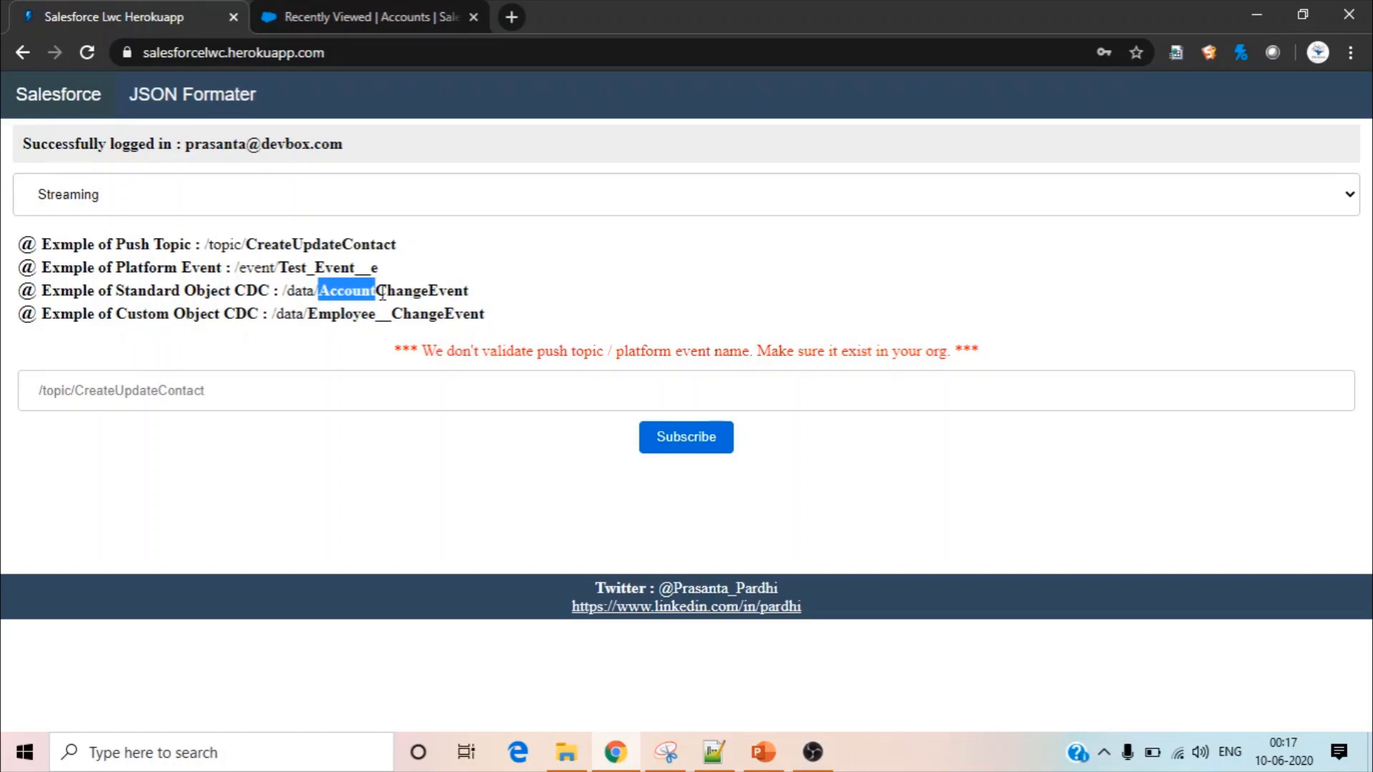
click(552, 303)
double_click(335, 317)
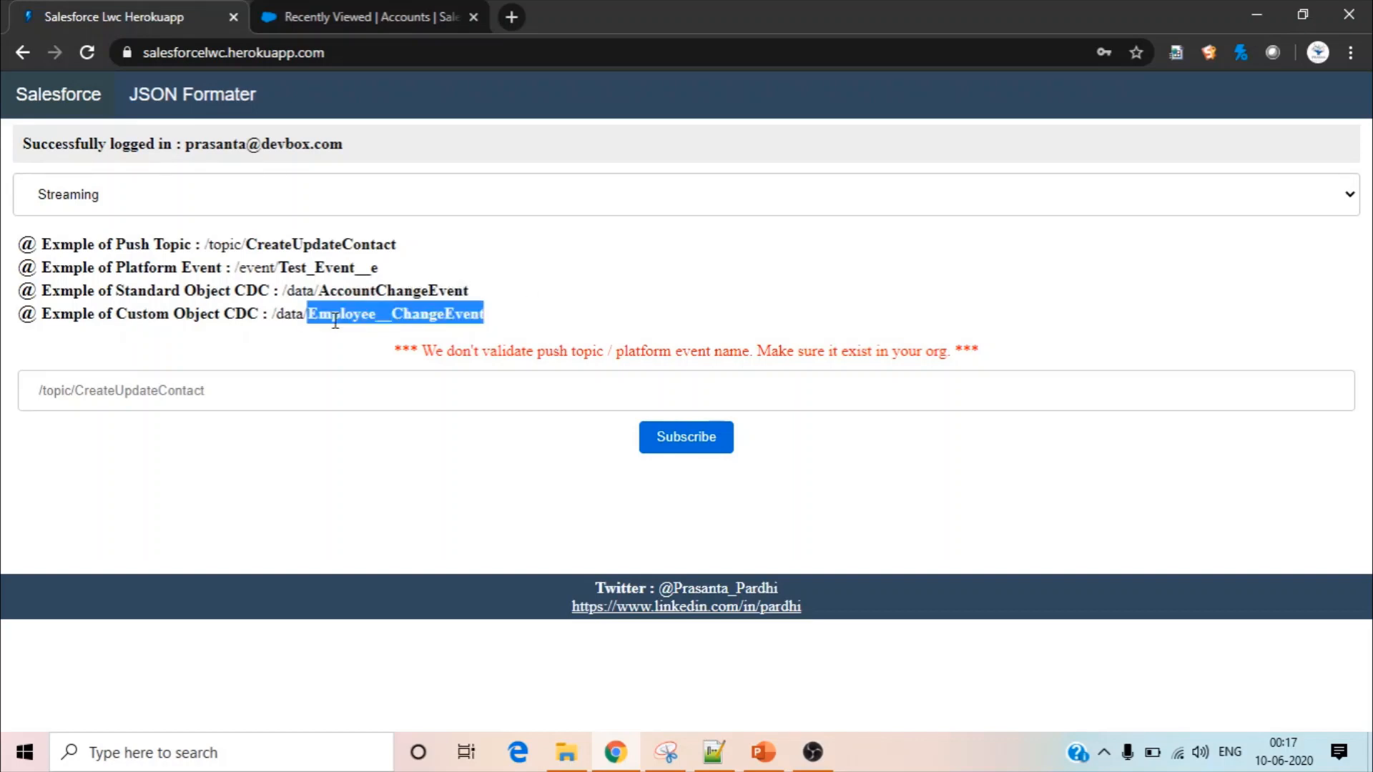
click(334, 320)
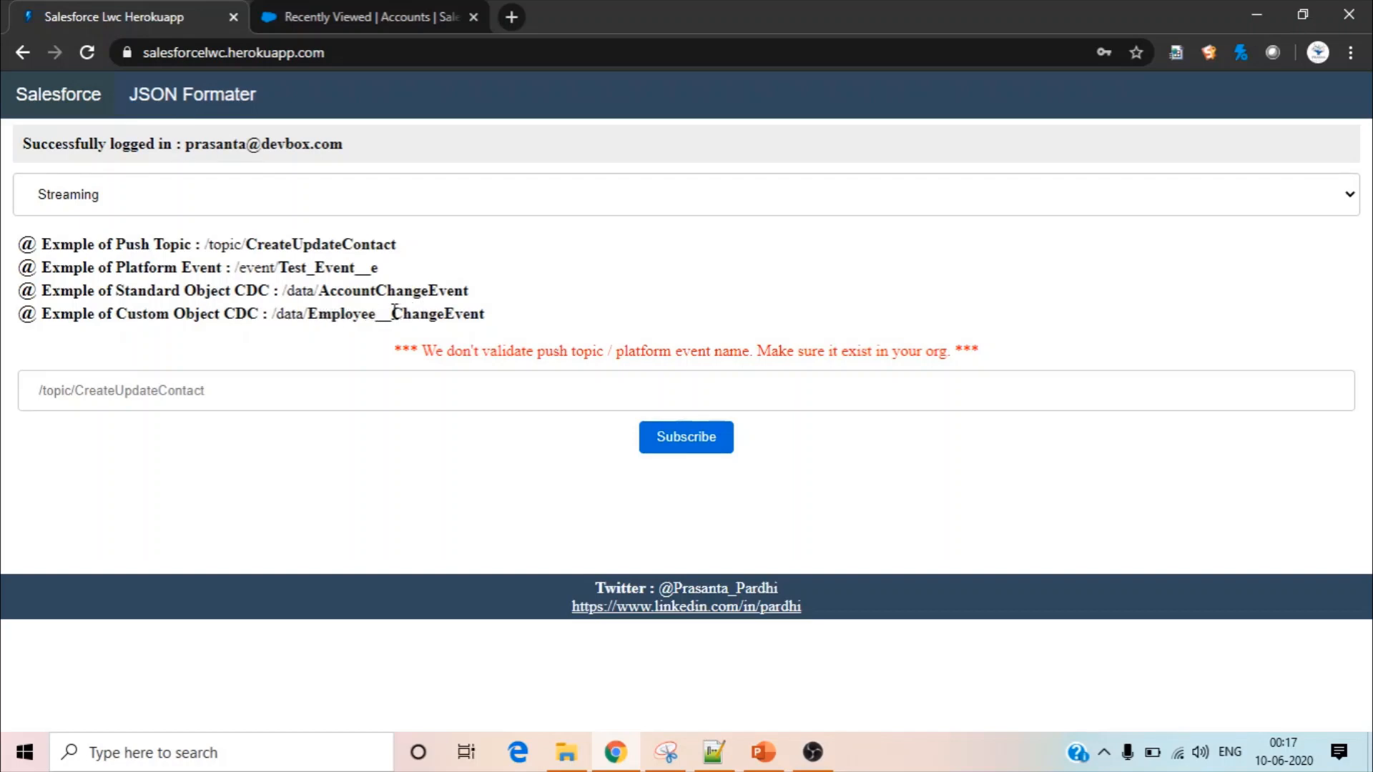
drag(391, 314, 490, 322)
click(604, 301)
Open the details of the LWC Account record in the Salesforce org and return to the Streaming page
click(400, 10)
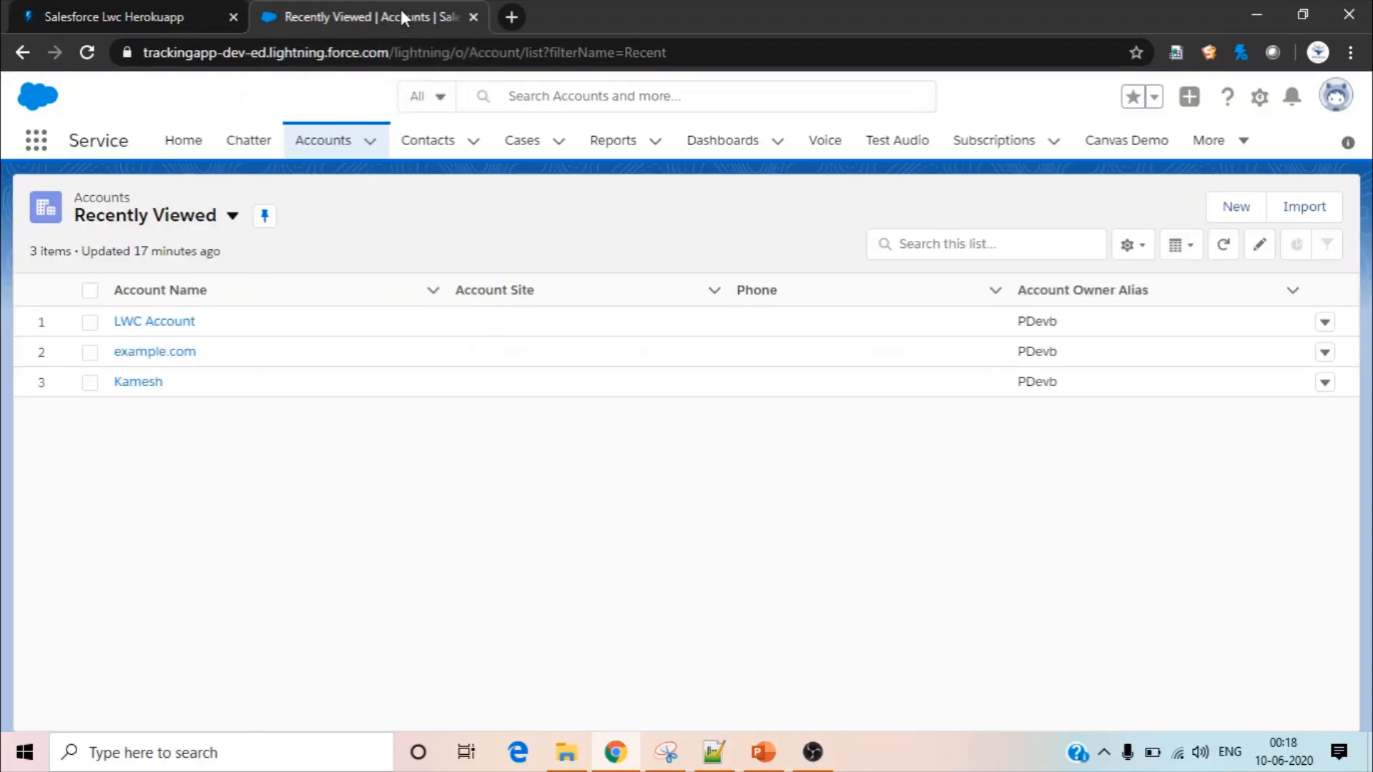
click(181, 333)
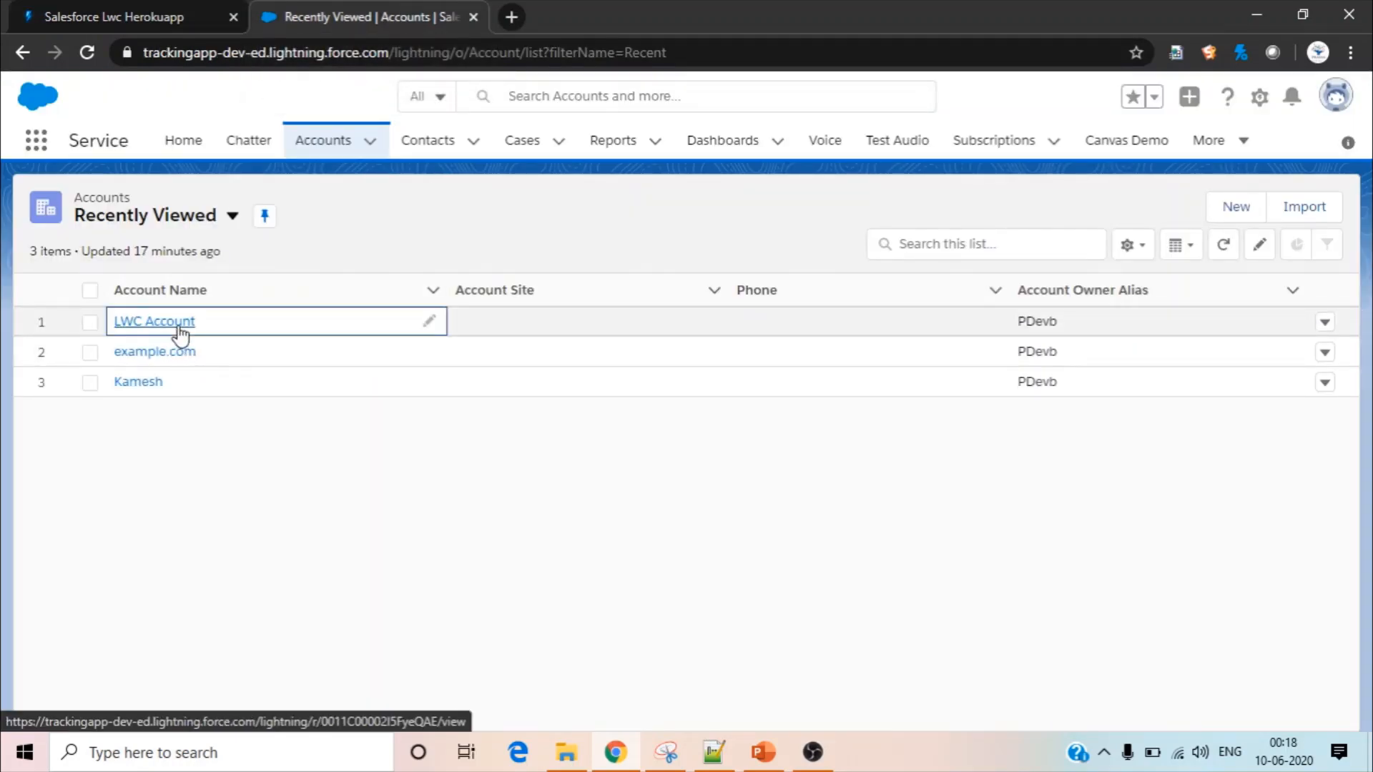
click(180, 332)
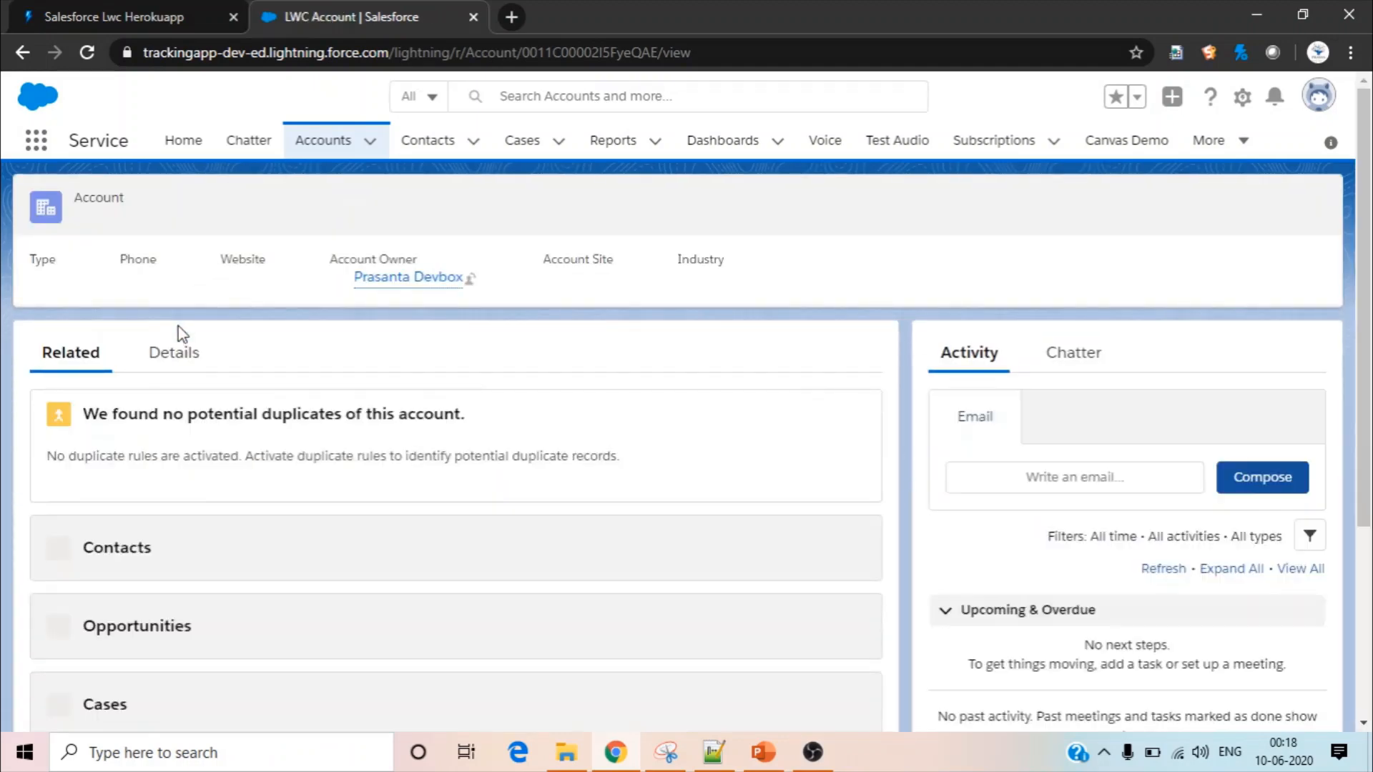
click(183, 370)
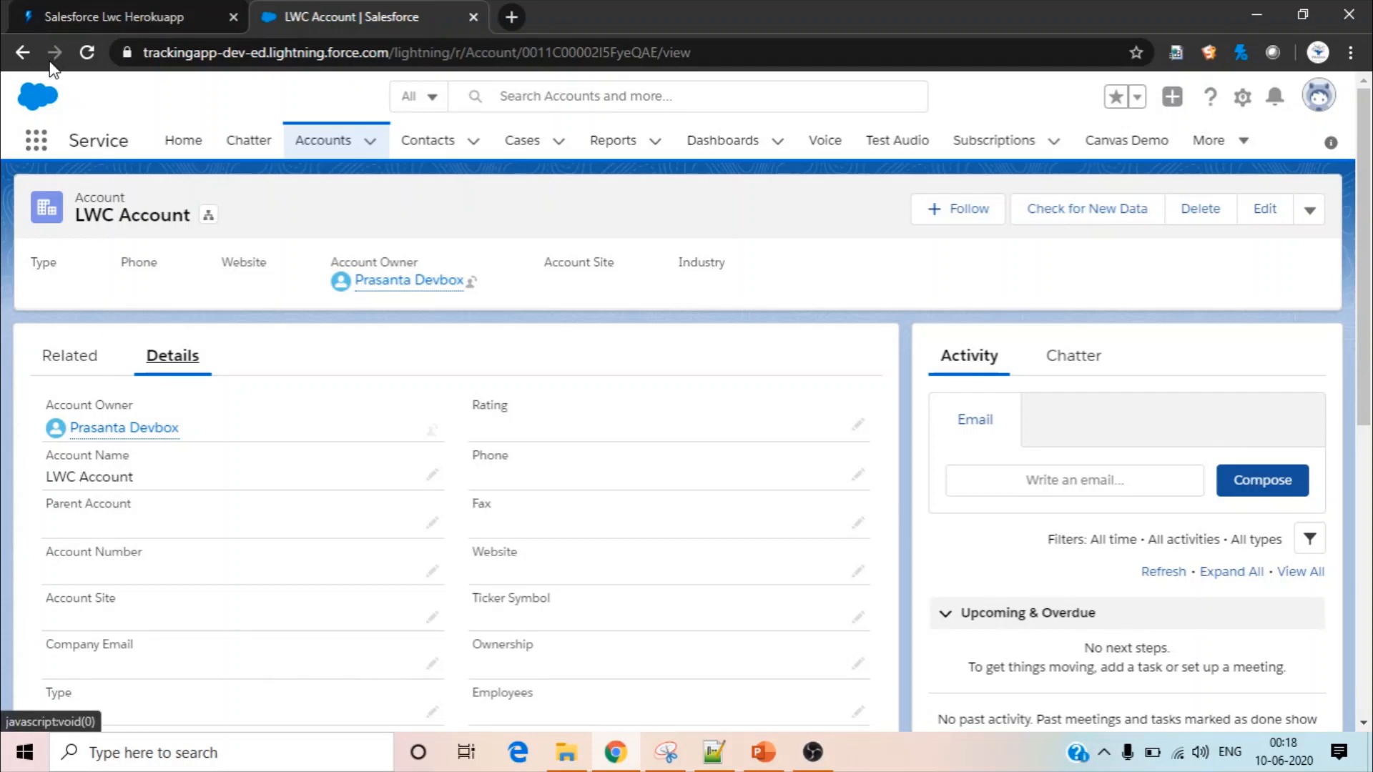
click(125, 18)
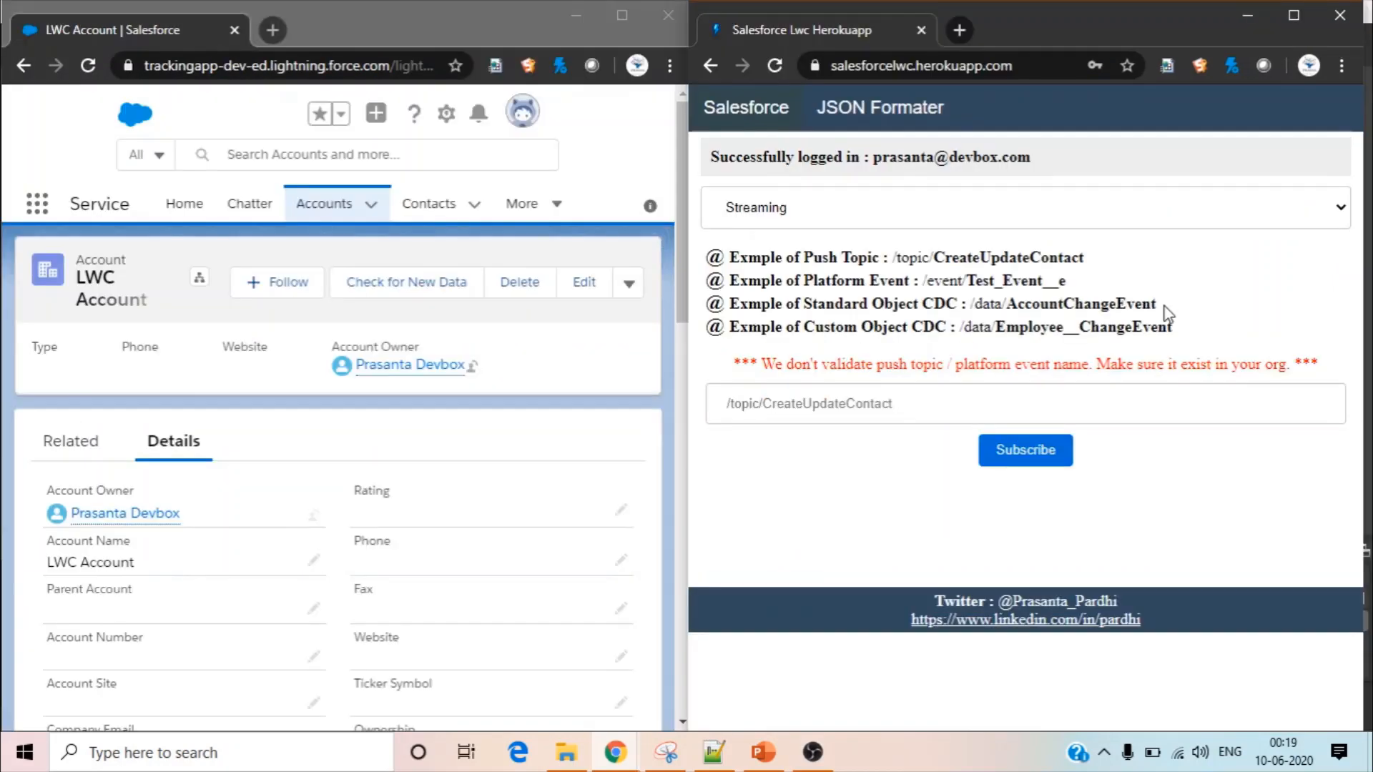
Copy the example standard object CDC channel /data/AccountChangeEvent into the channel field and subscribe to it
drag(1158, 307, 974, 312)
key(ctrl+c)
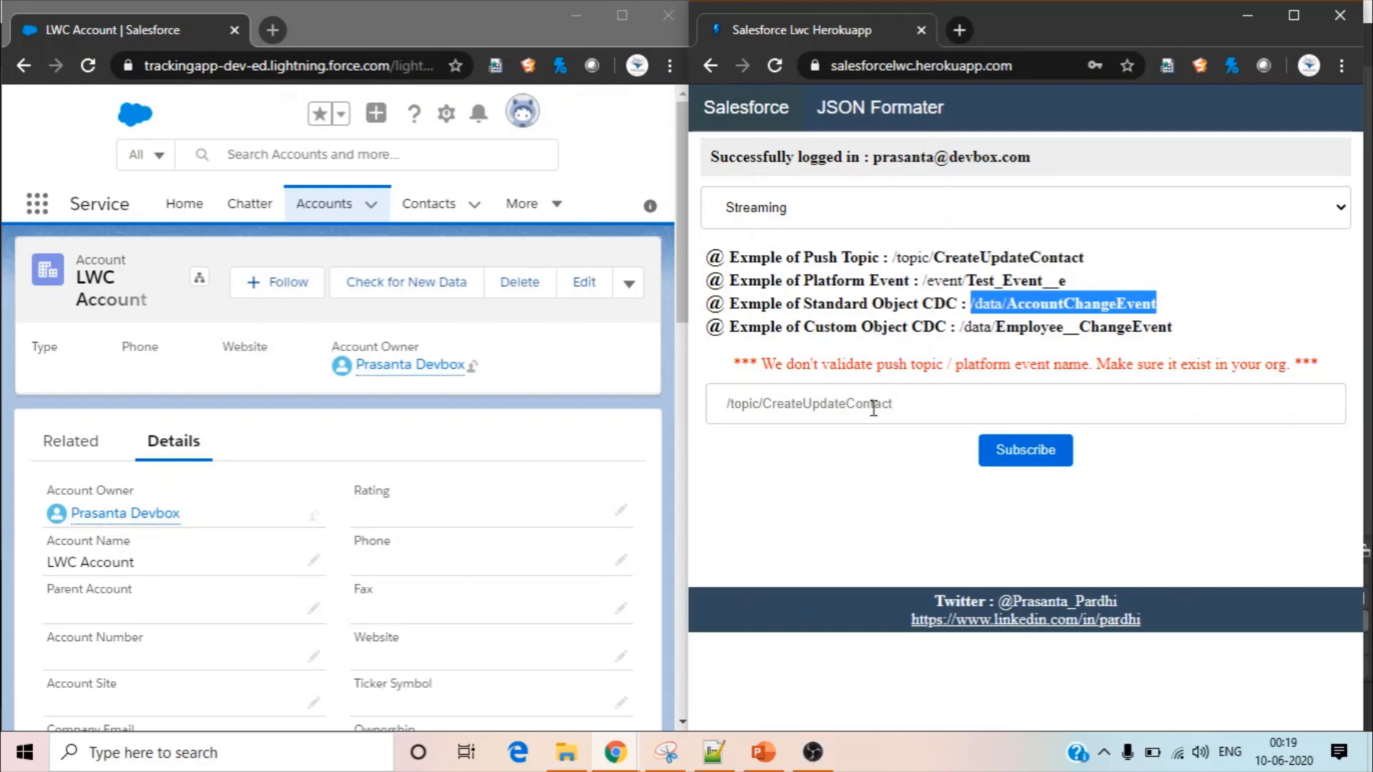
click(873, 408)
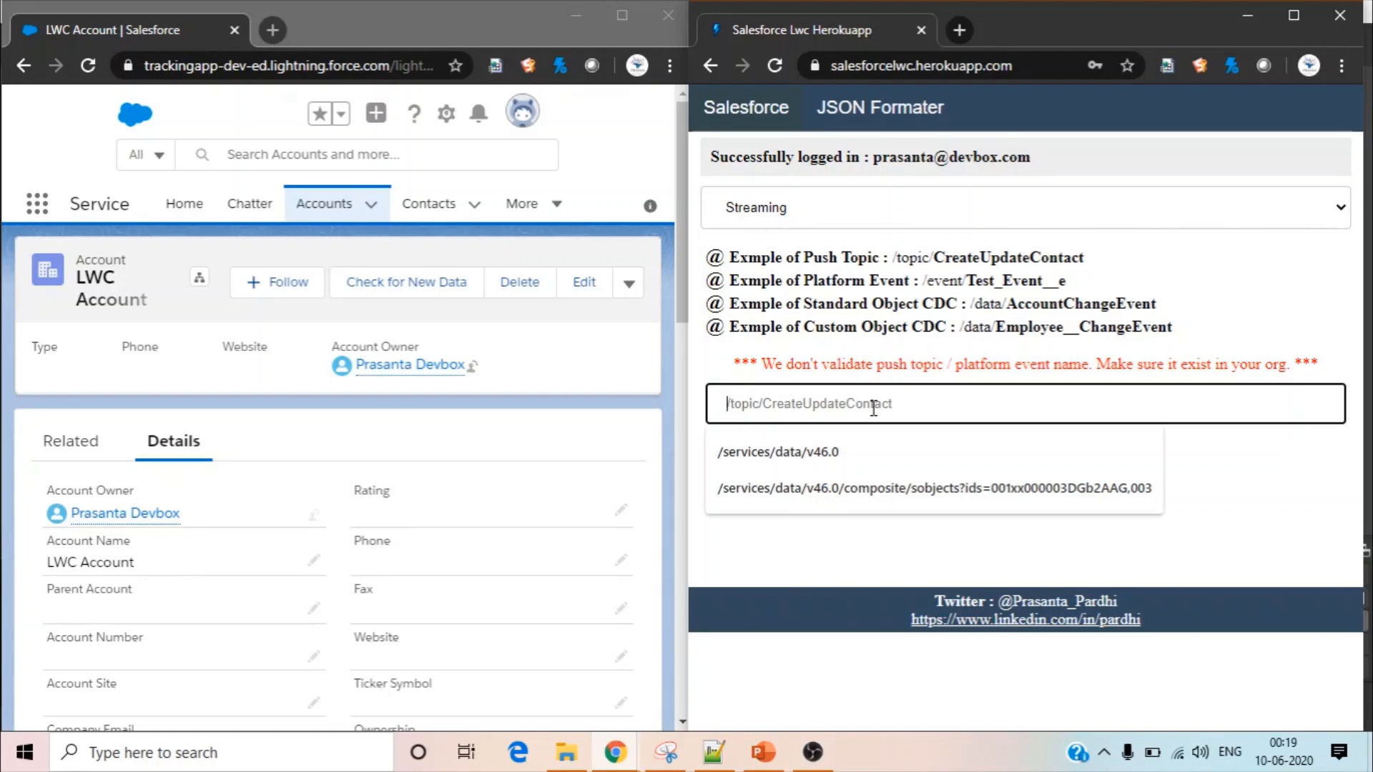
key(ctrl+v)
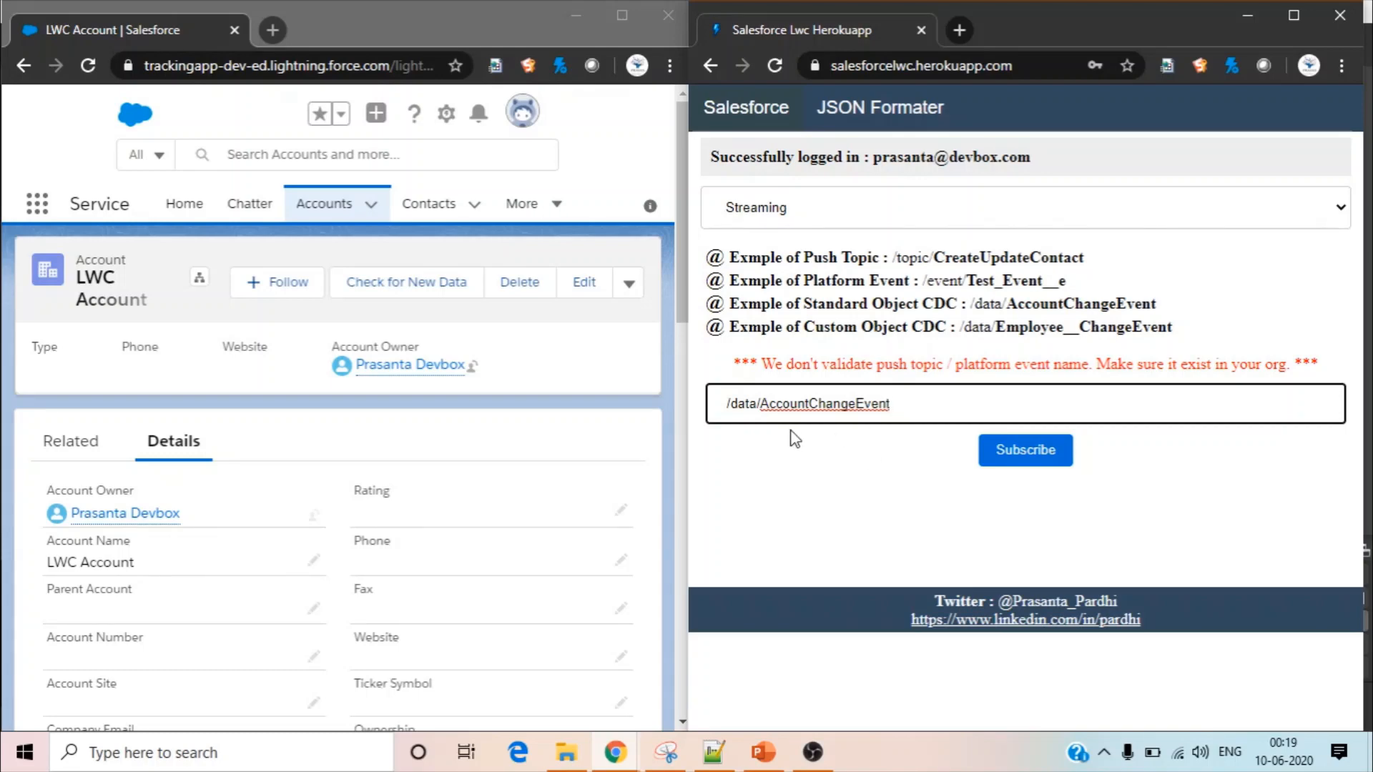
click(1030, 450)
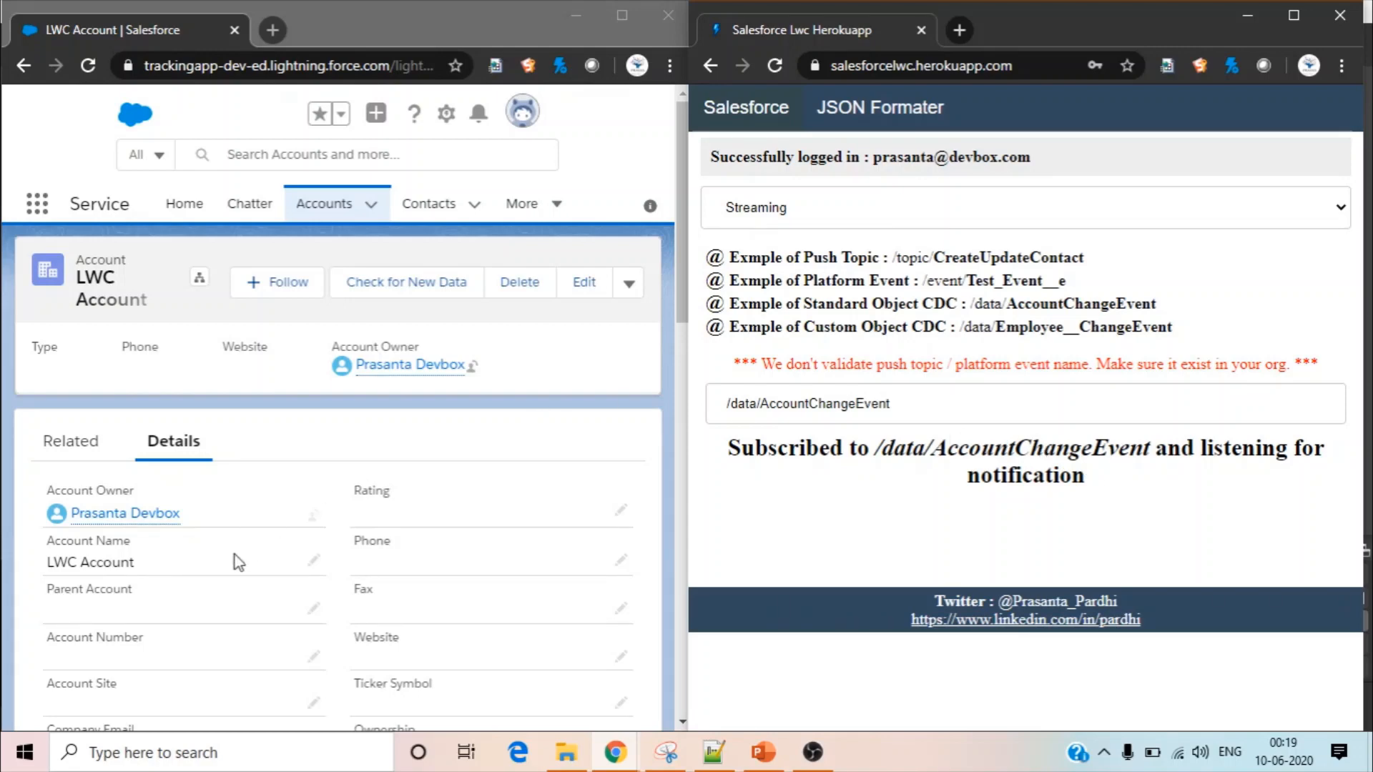
Rename the LWC Account record to Sample Account in the Salesforce org, save it, and view the received change event payload
click(314, 561)
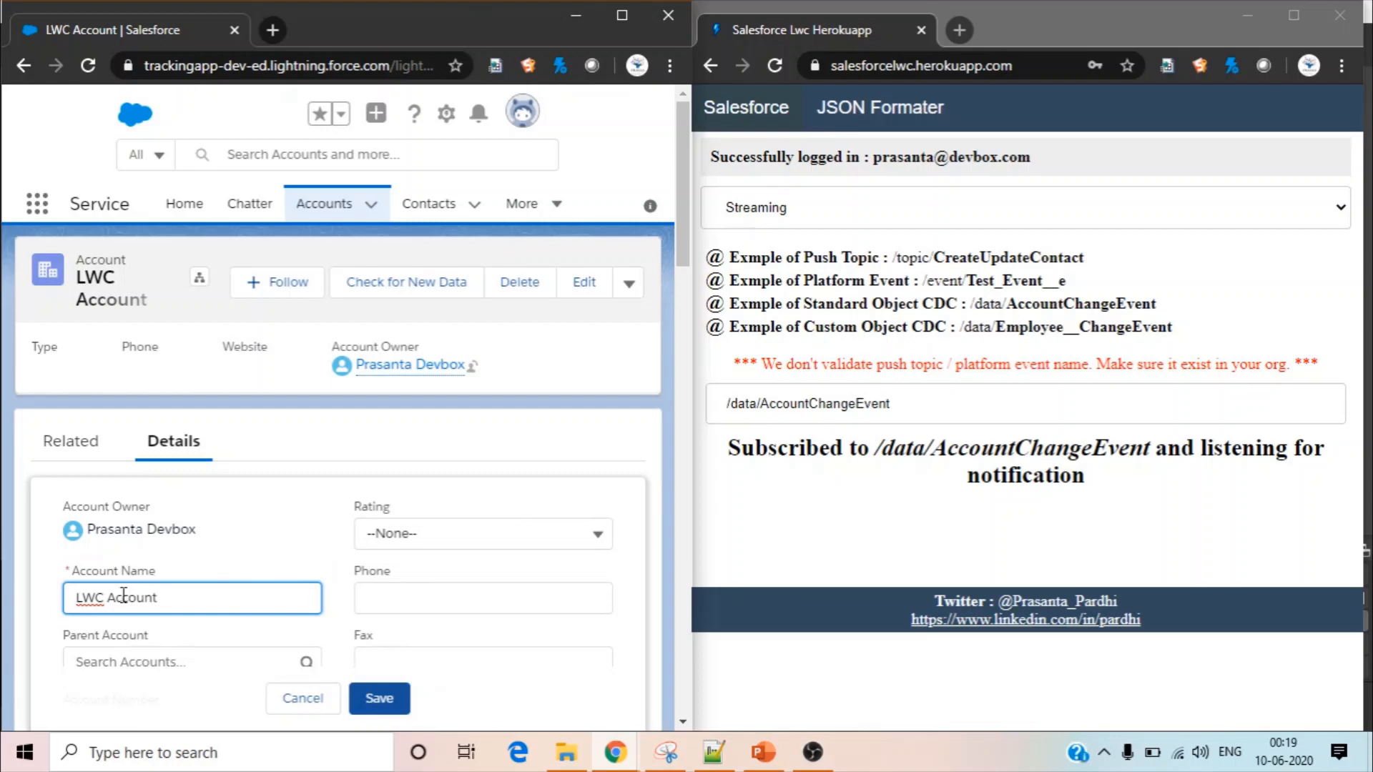
double_click(68, 599)
text(Sample)
click(386, 698)
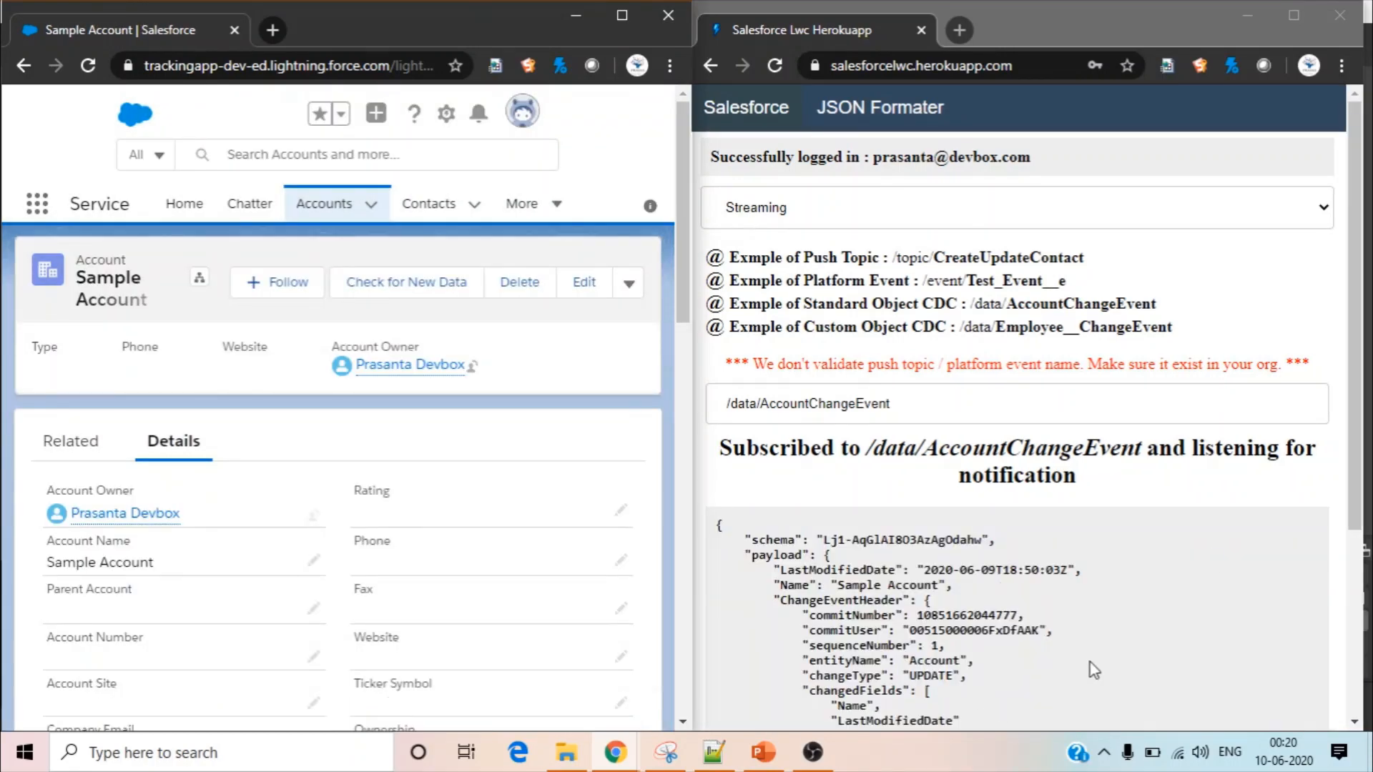
scroll(1275, 549, down, 1)
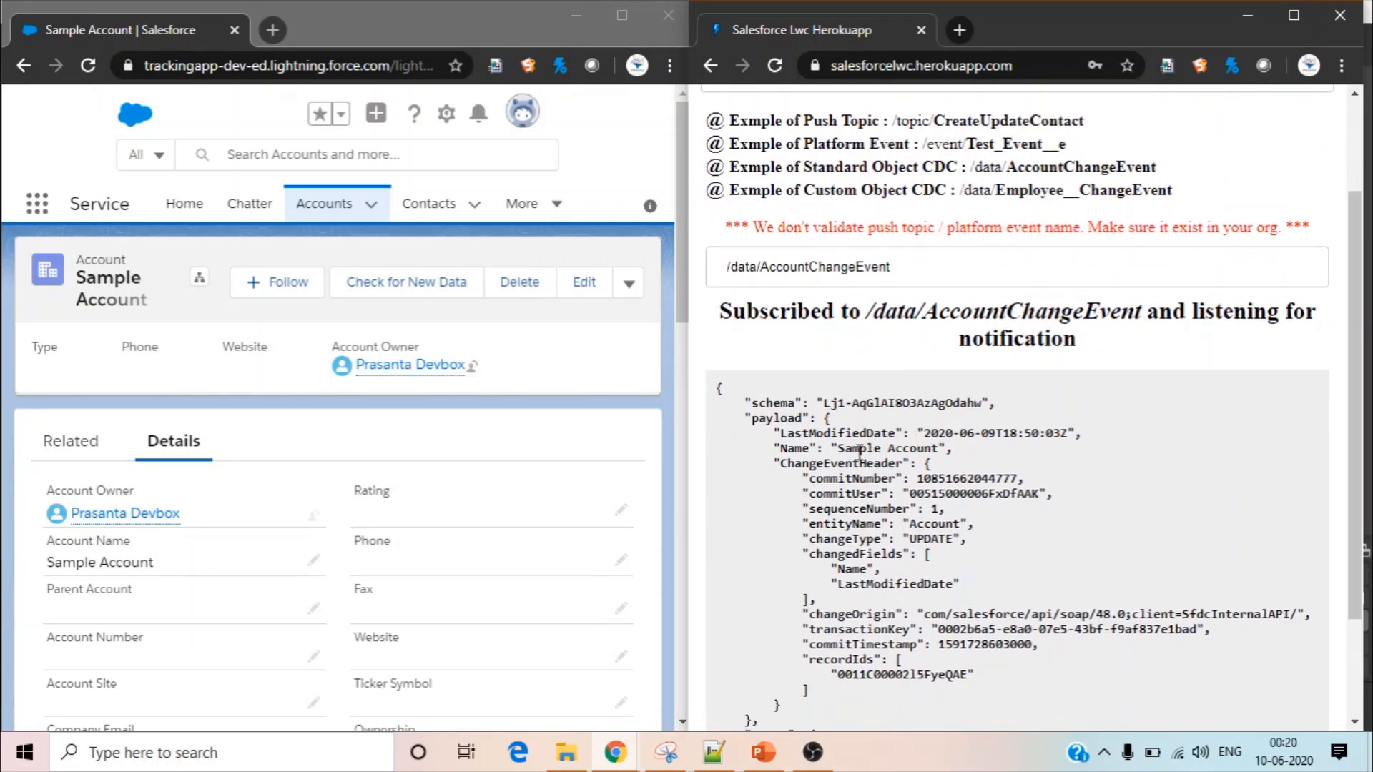
Change the account name to LWC Account in the Salesforce org and save the record
click(313, 560)
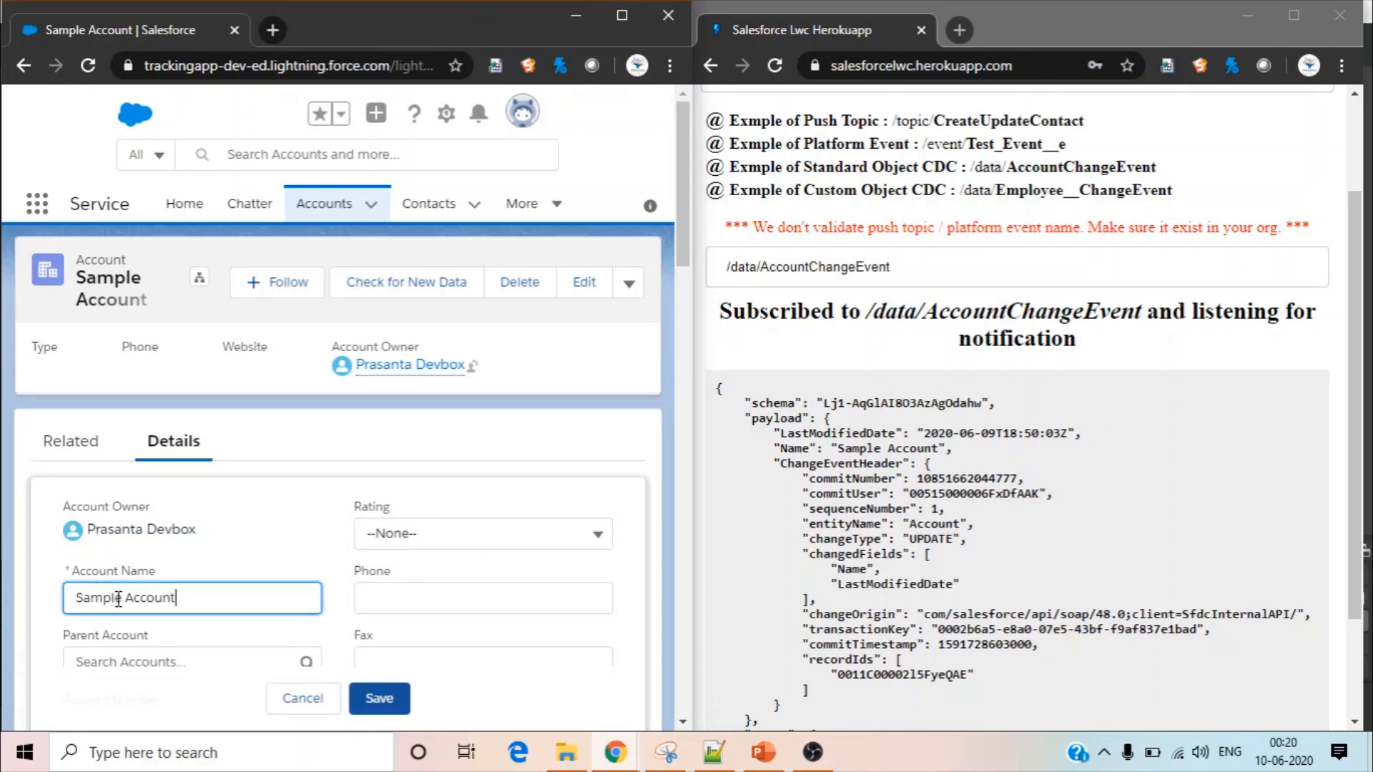
drag(122, 599, 57, 603)
text(LWC)
click(392, 699)
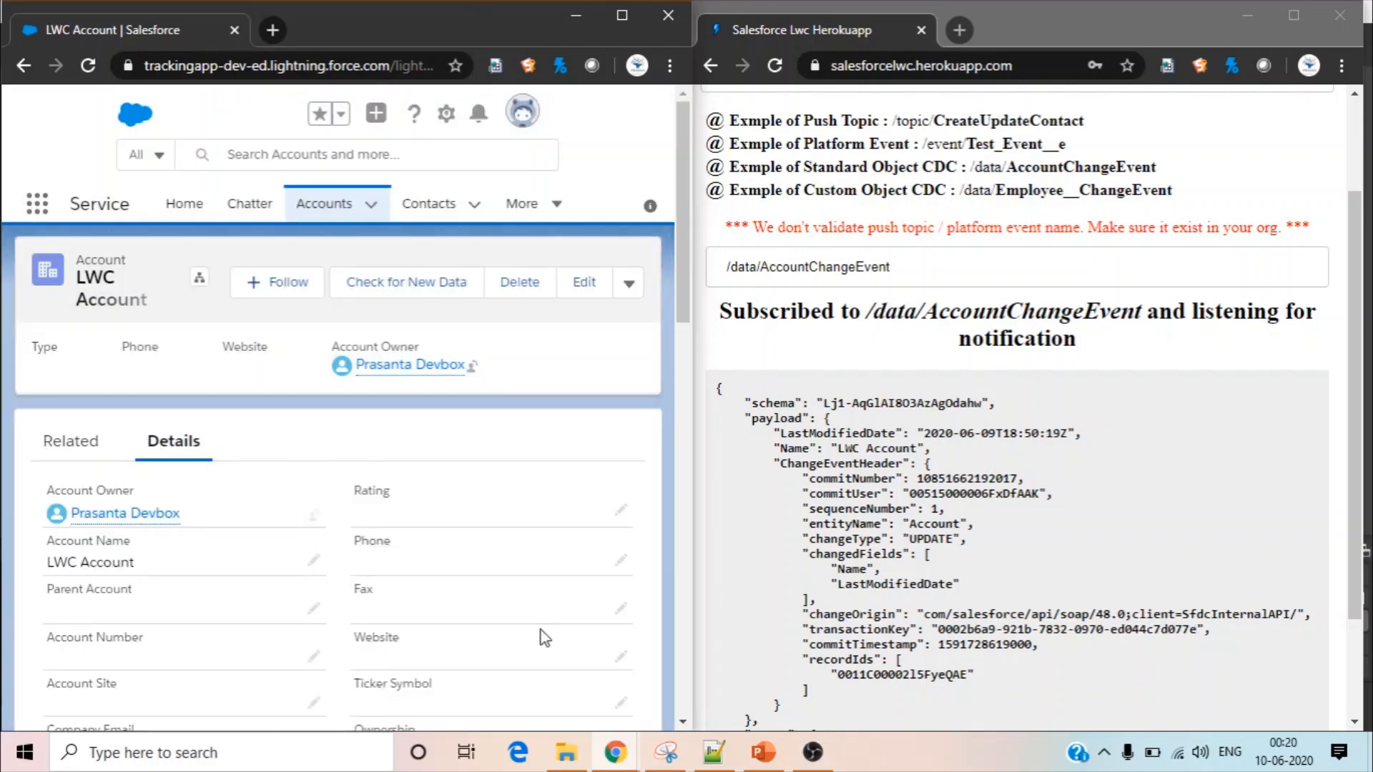
Examine the name and record ID in the event payload, compare the ID with the account's URL, and return to the Streaming page
drag(838, 449, 927, 449)
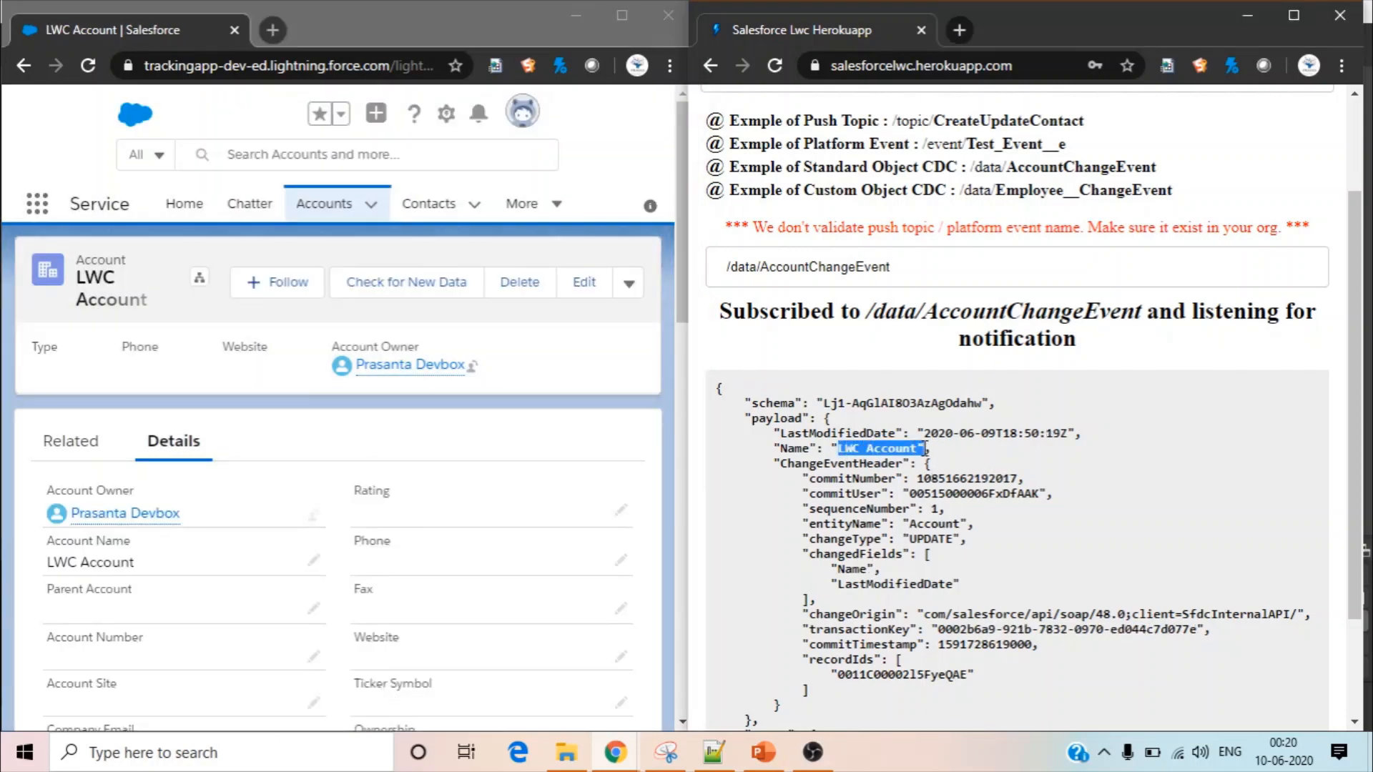
double_click(885, 675)
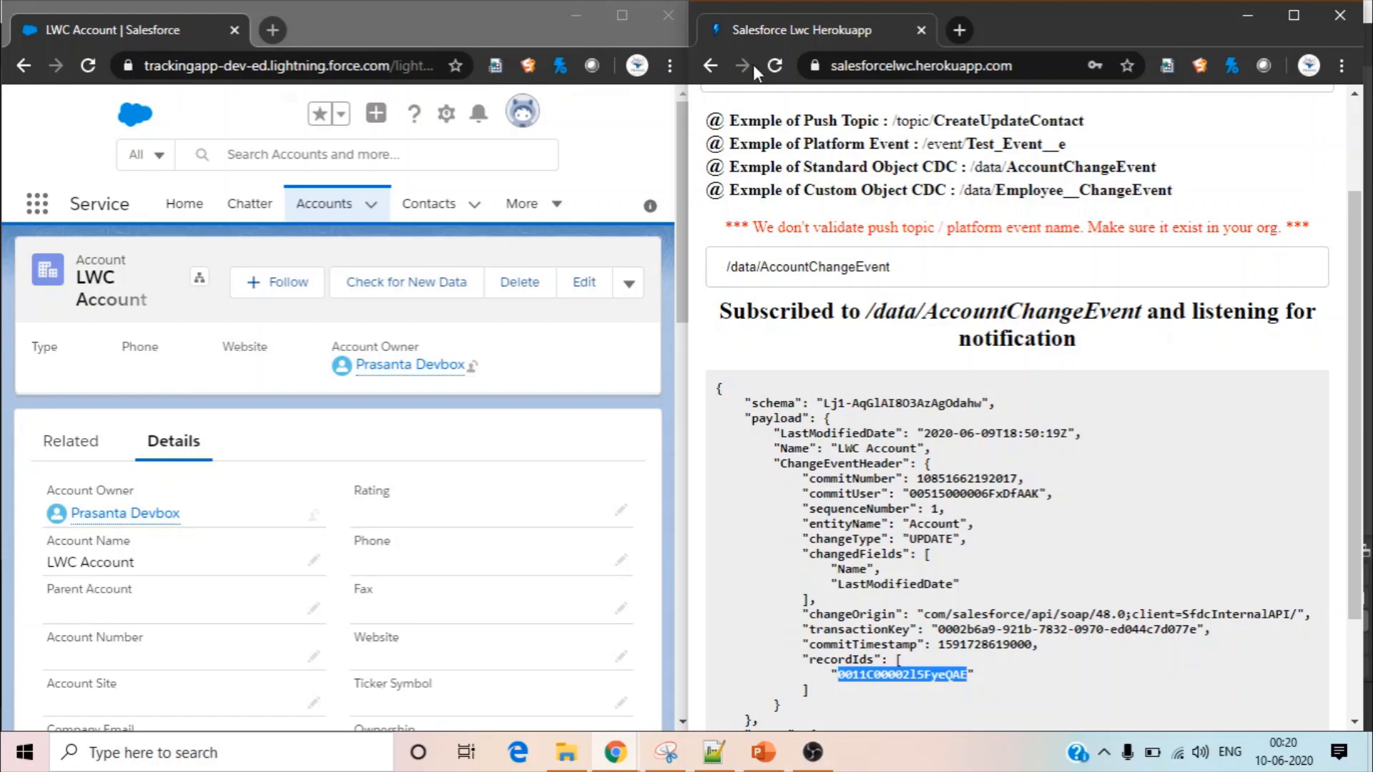
click(622, 14)
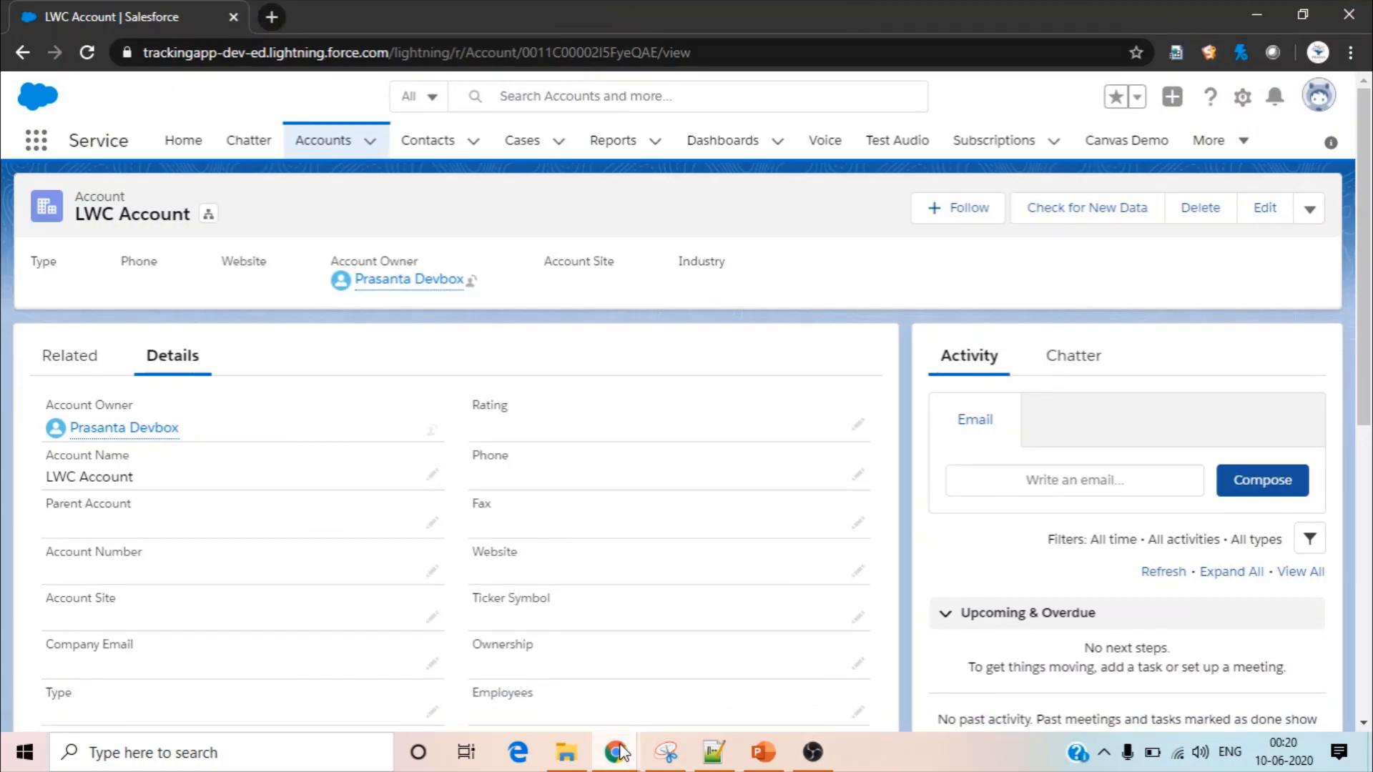
mouse_move(622, 751)
click(509, 672)
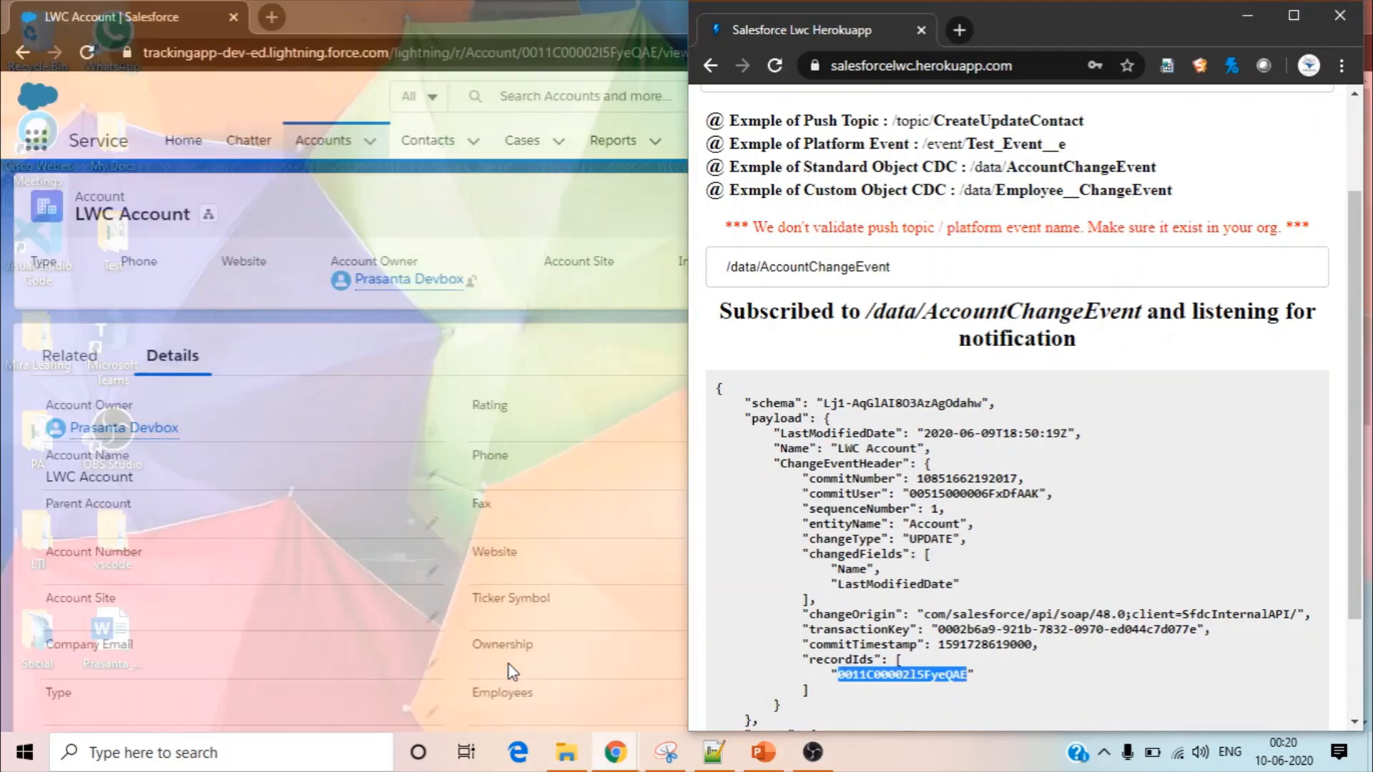